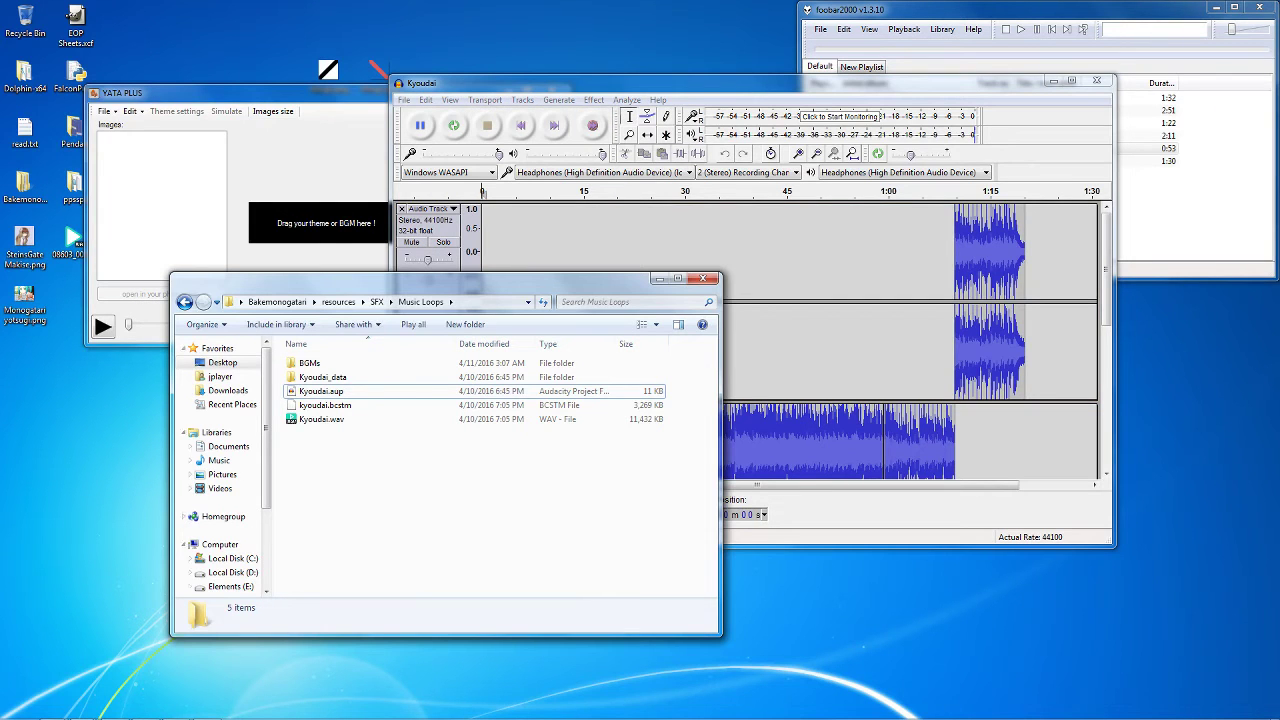
Minimize Audacity and OBS, then place the Music Loops folder window beside foobar2000
click(176, 711)
click(176, 711)
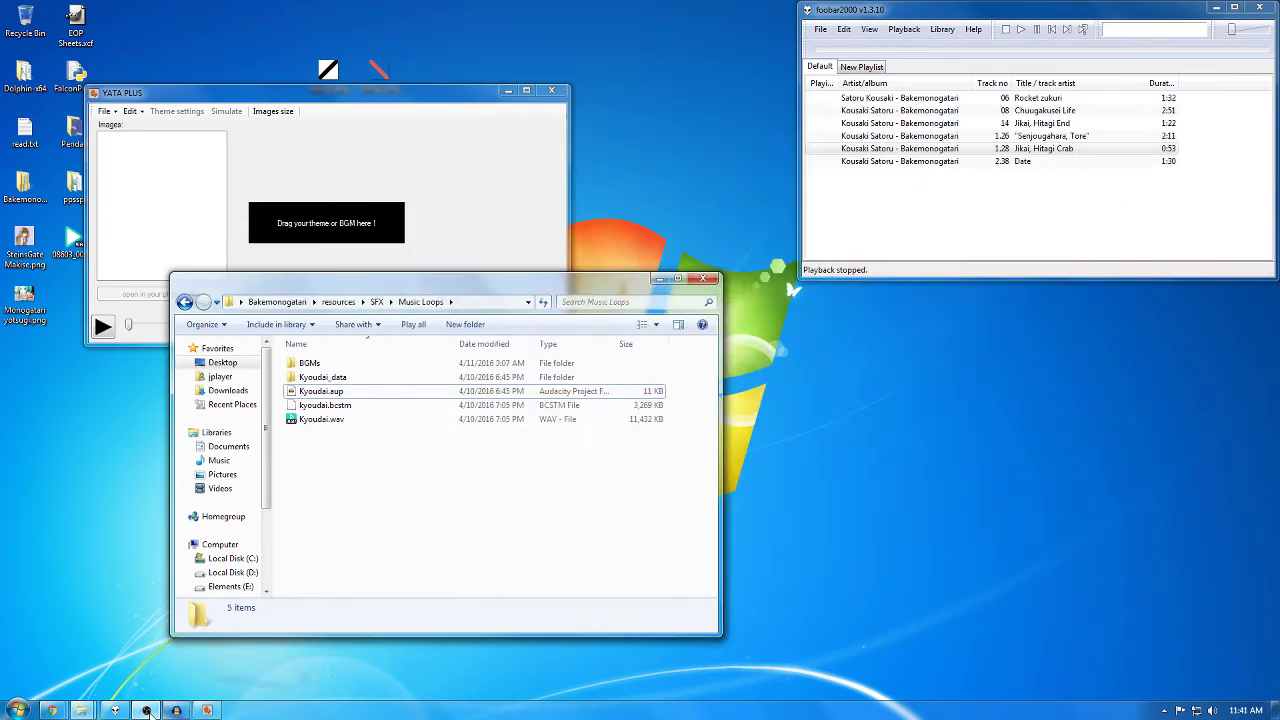
click(147, 711)
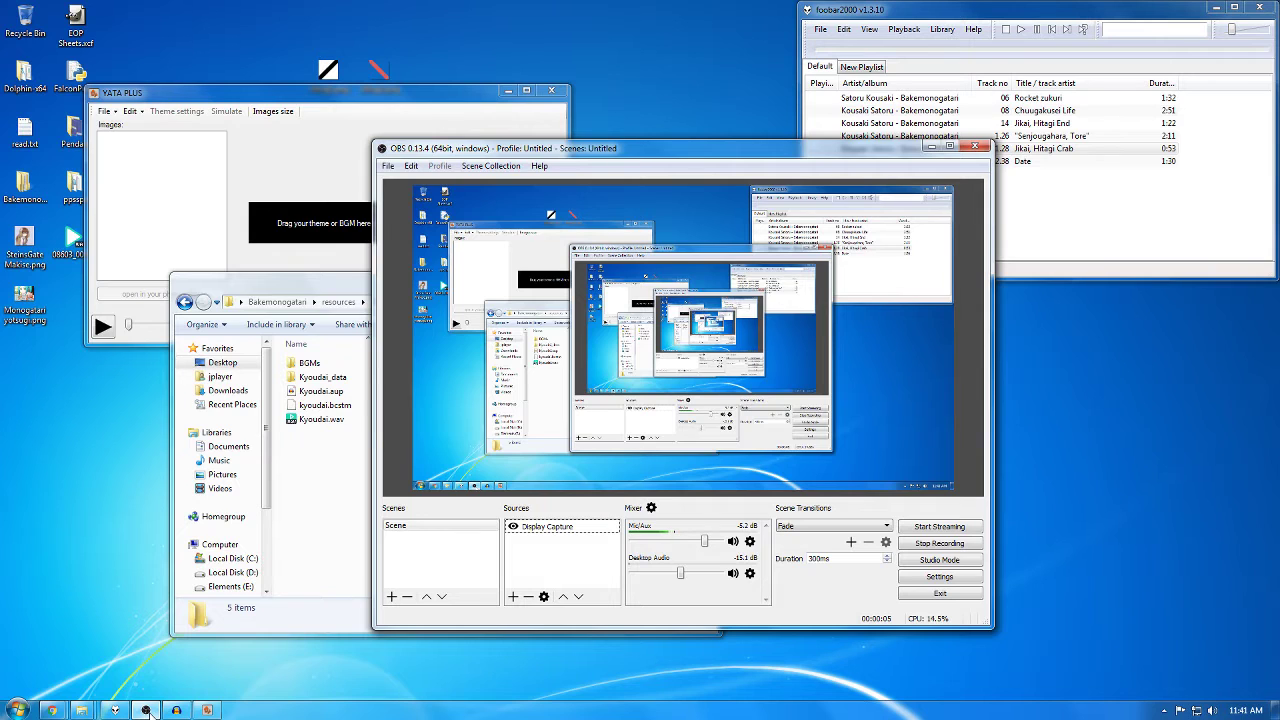
click(147, 711)
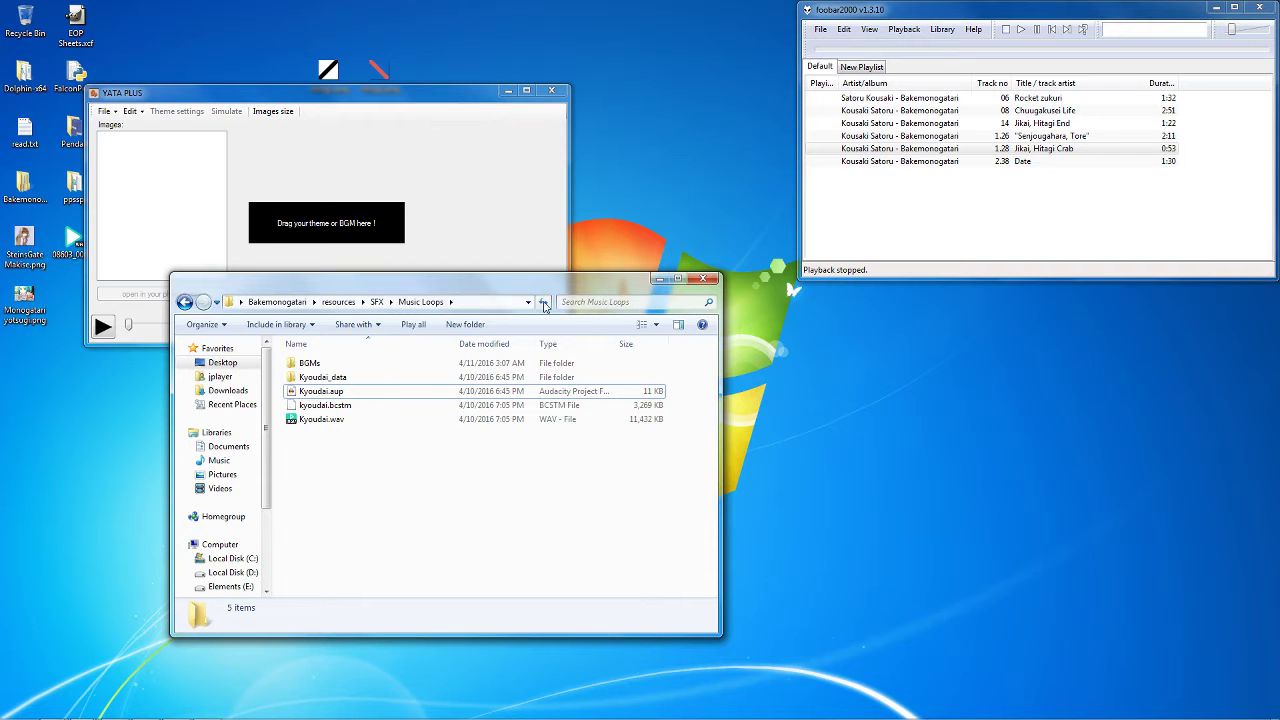
drag(535, 295, 815, 287)
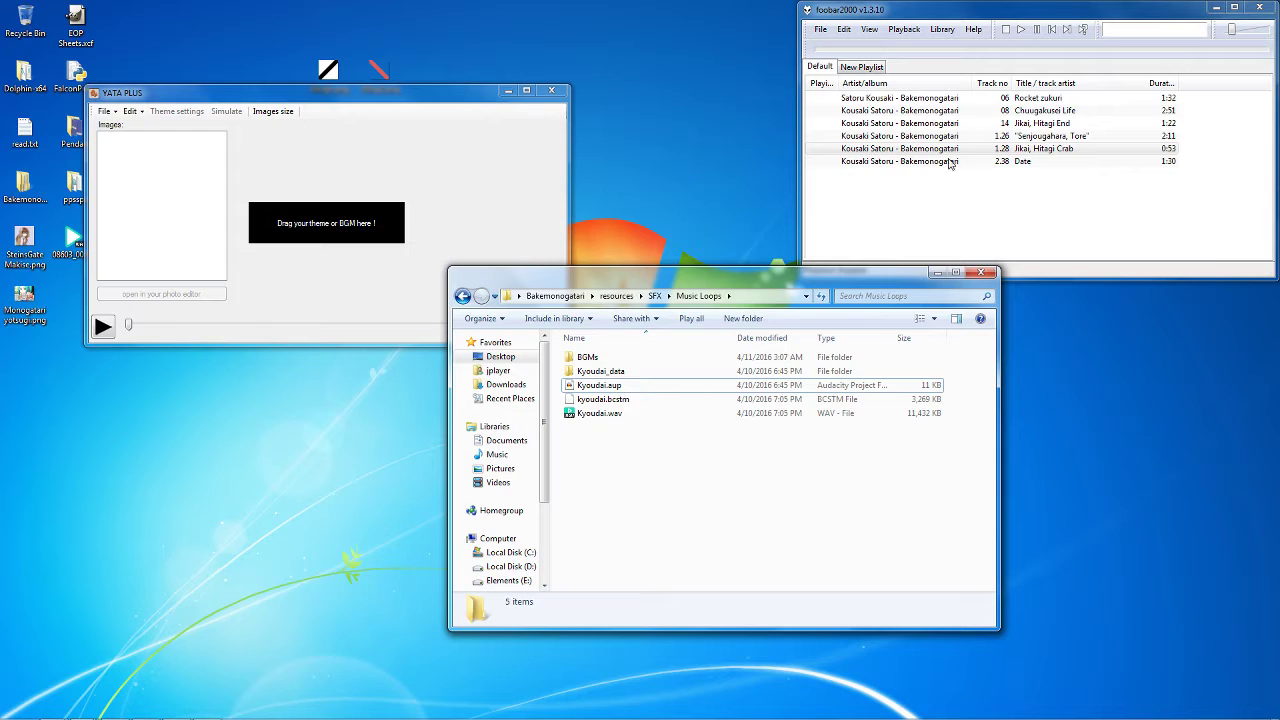
Bring the YATA PLUS window to the front
mouse_move(115, 712)
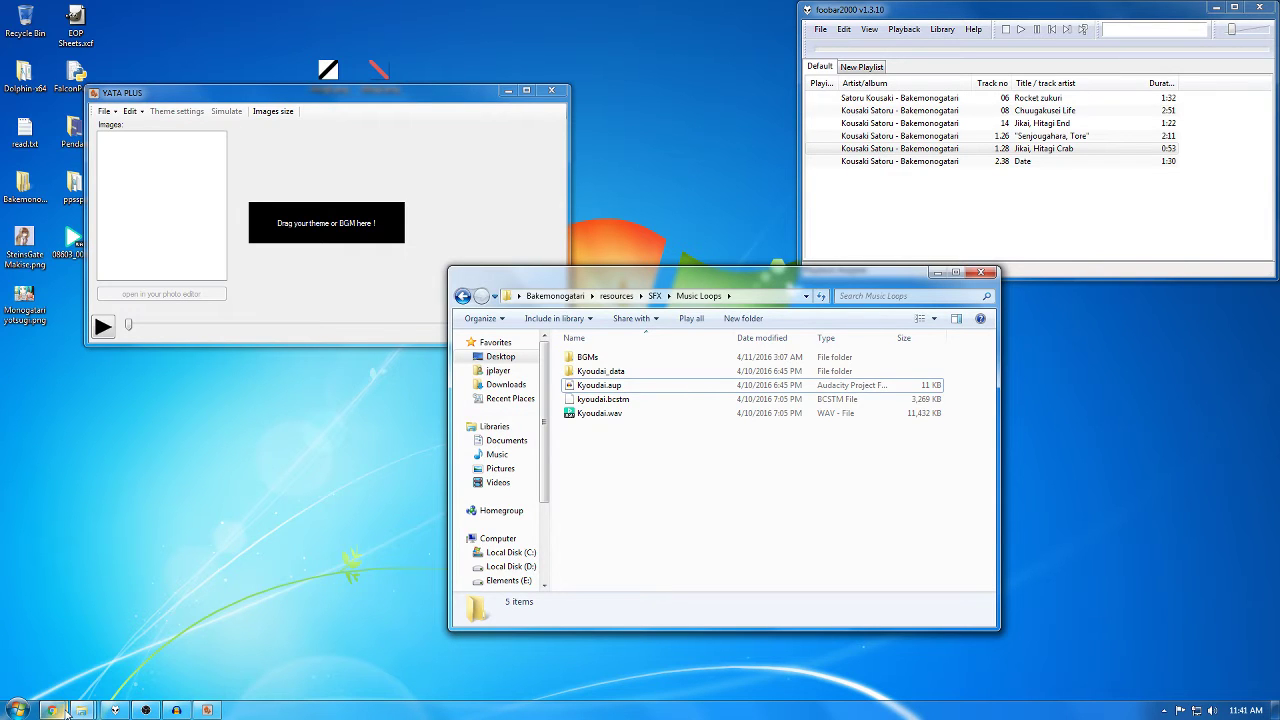
mouse_move(67, 712)
click(128, 113)
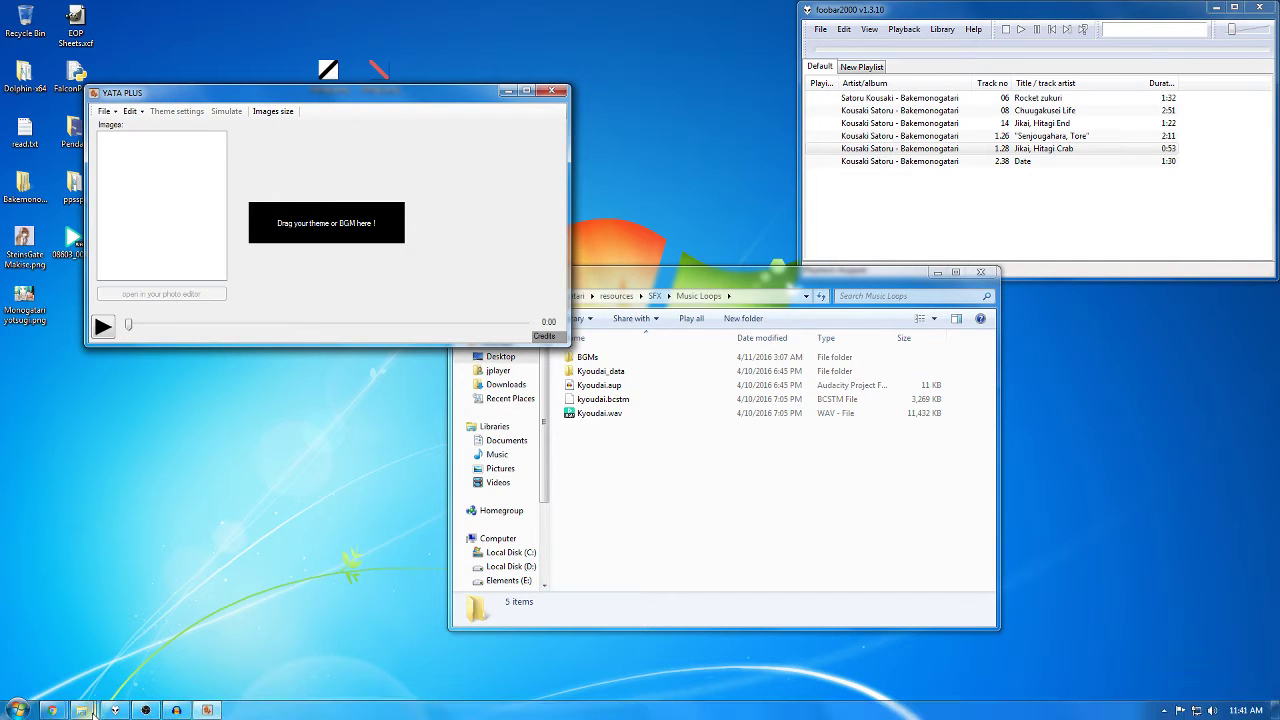
Bring Chrome forward and load gbatemp.net in a new tab
mouse_move(82, 710)
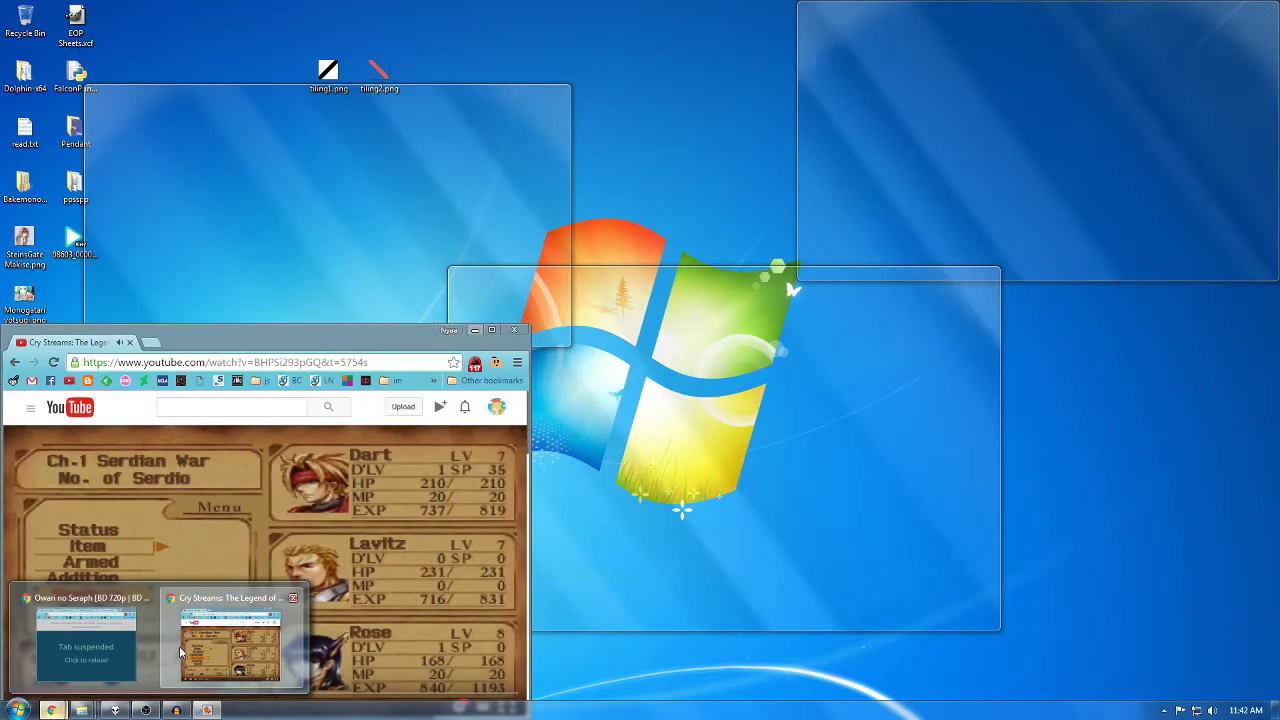
click(172, 655)
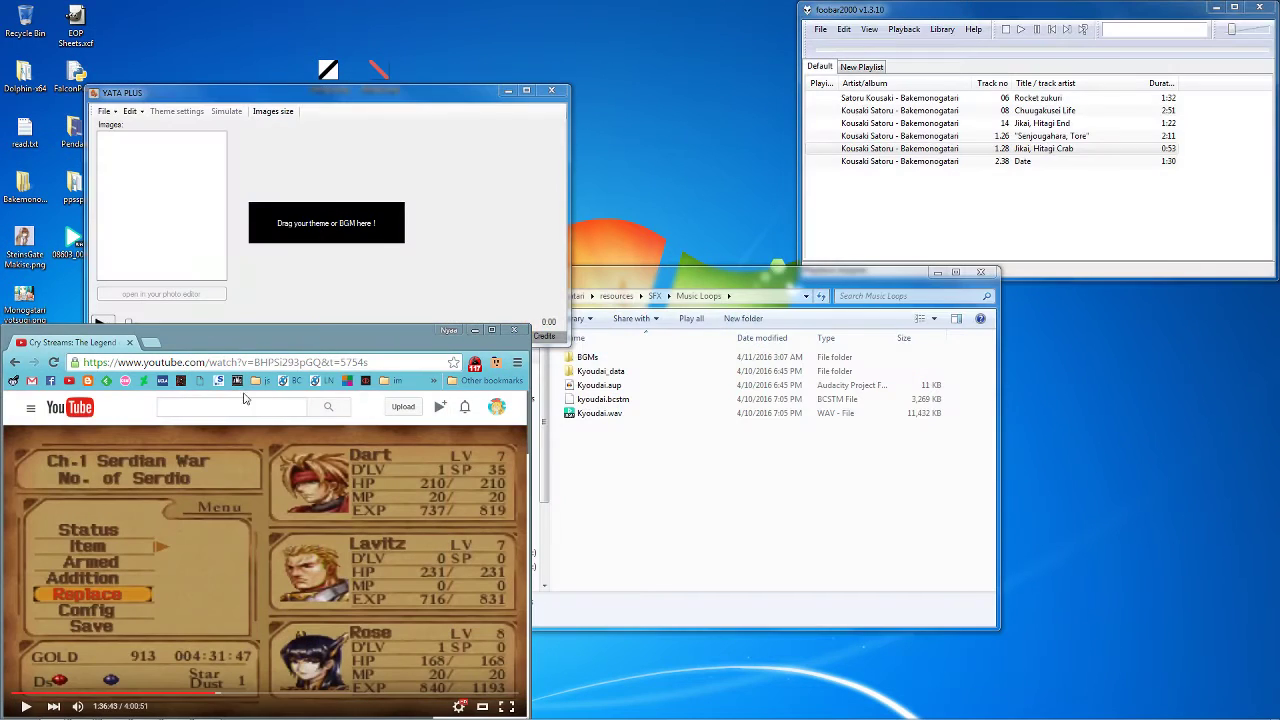
click(153, 344)
text(gbatemp.net)
key(Return)
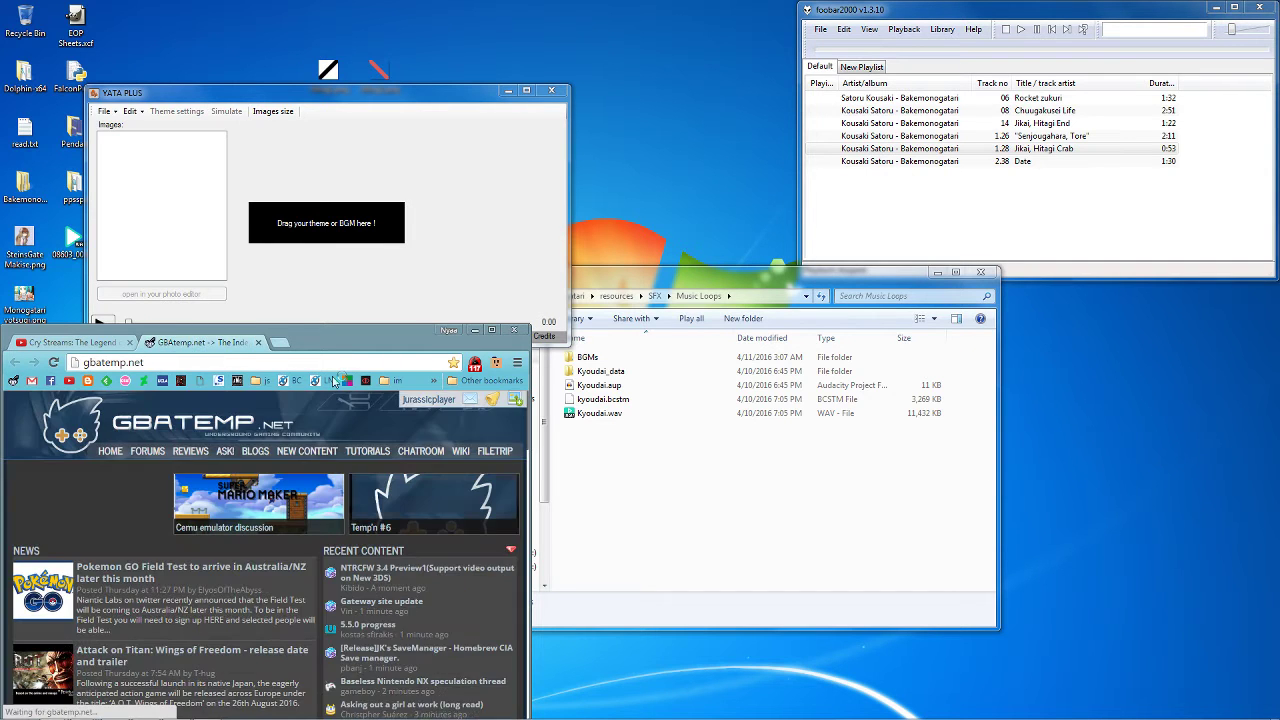
scroll(426, 470, down, 2)
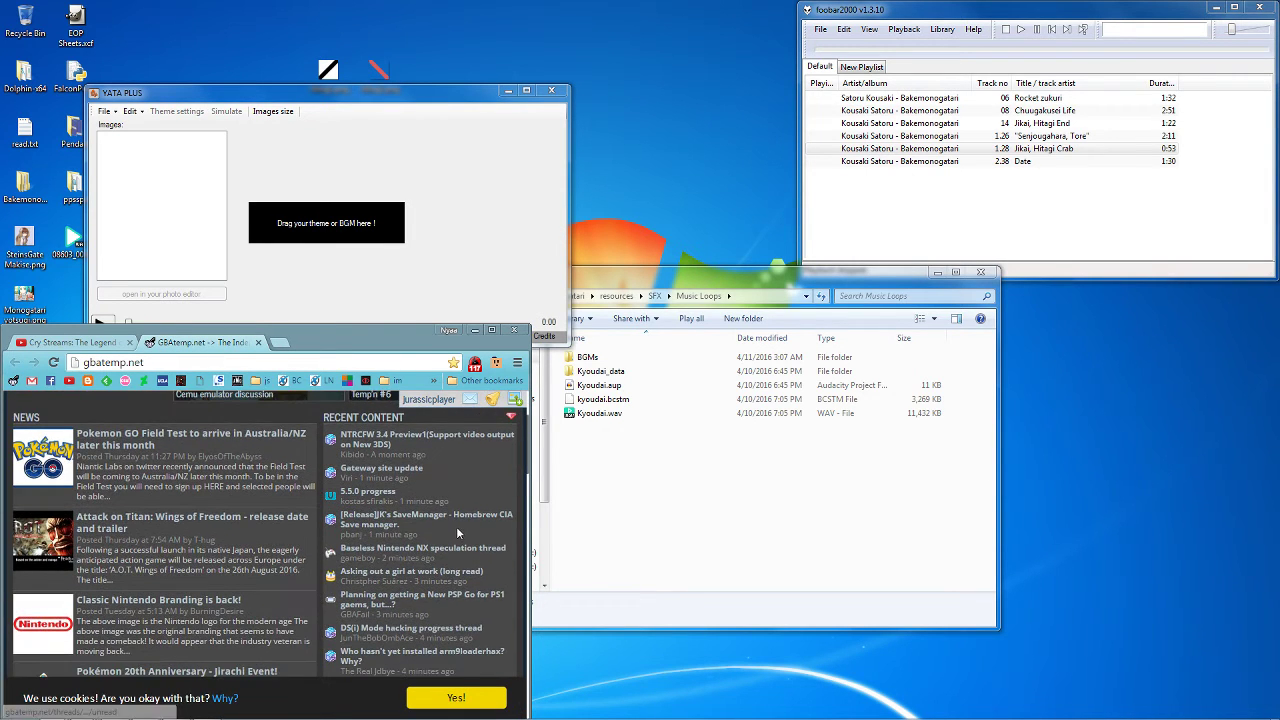
scroll(456, 476, down, 2)
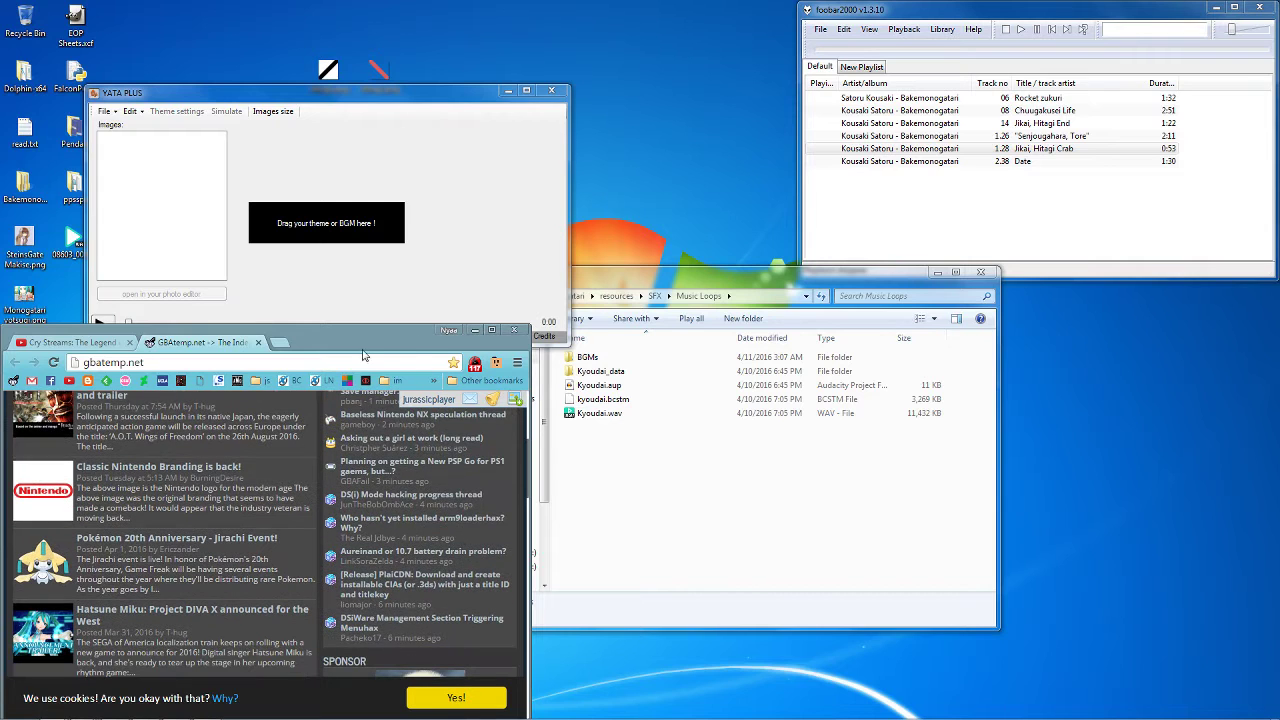
scroll(318, 428, up, 4)
Search 3371008 bytes in a new tab and convert it to Mebibit, reading 25.71875
click(280, 342)
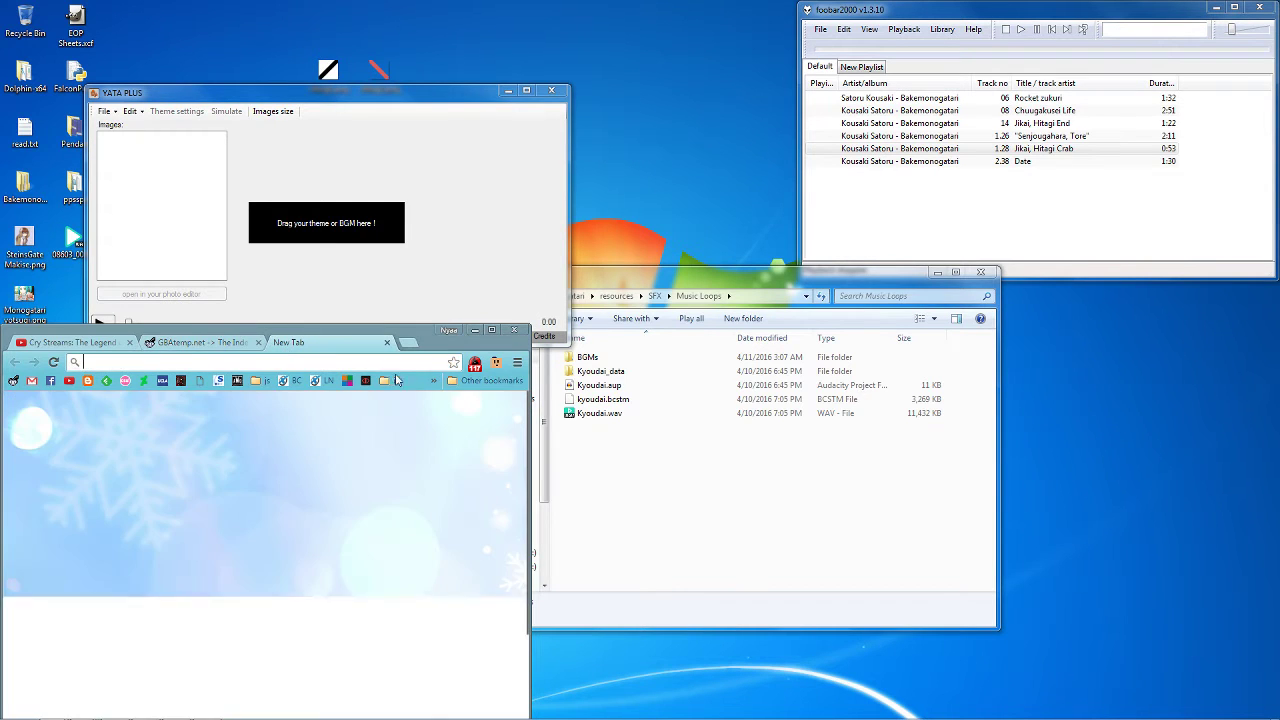
text(3371)
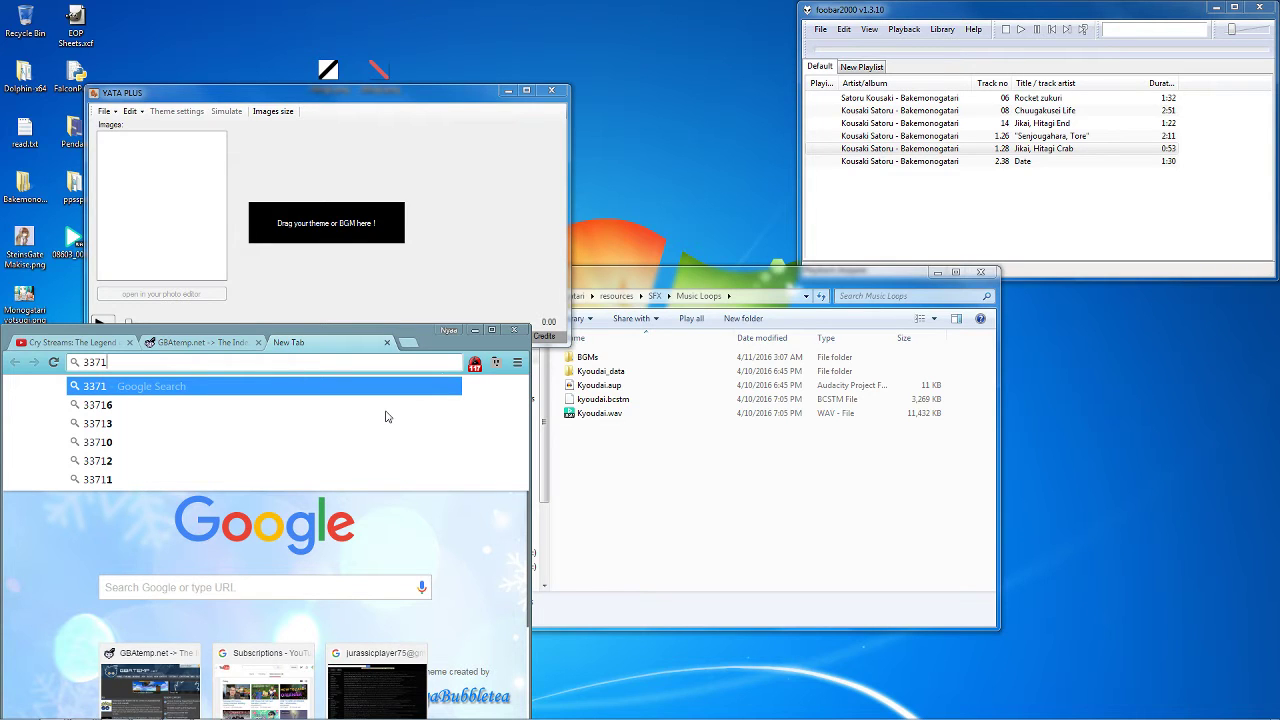
text(338)
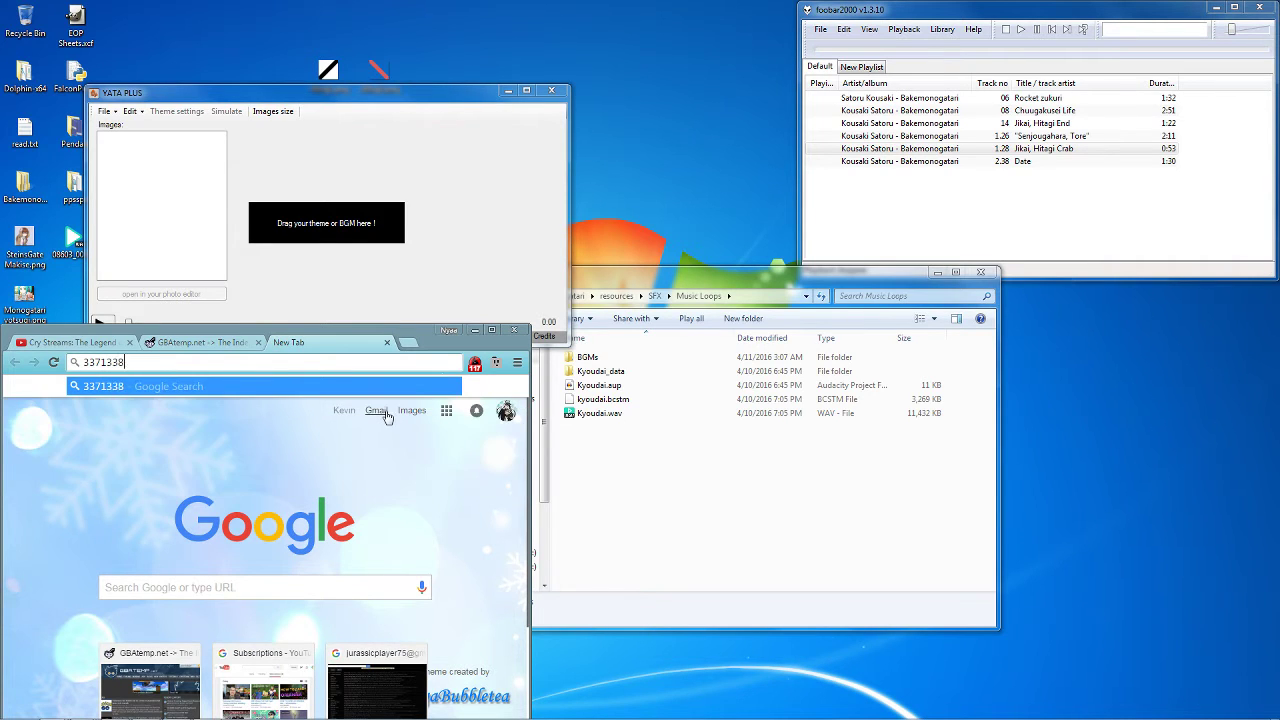
key(Return)
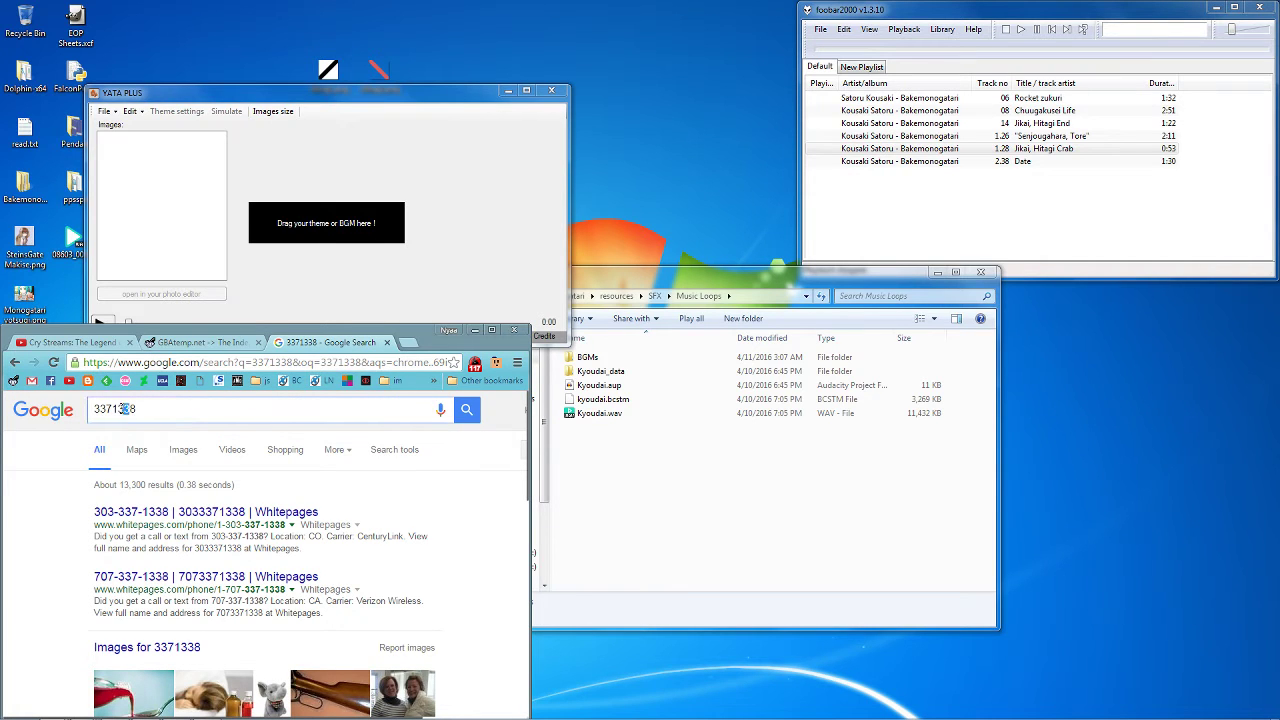
text(008 bytes)
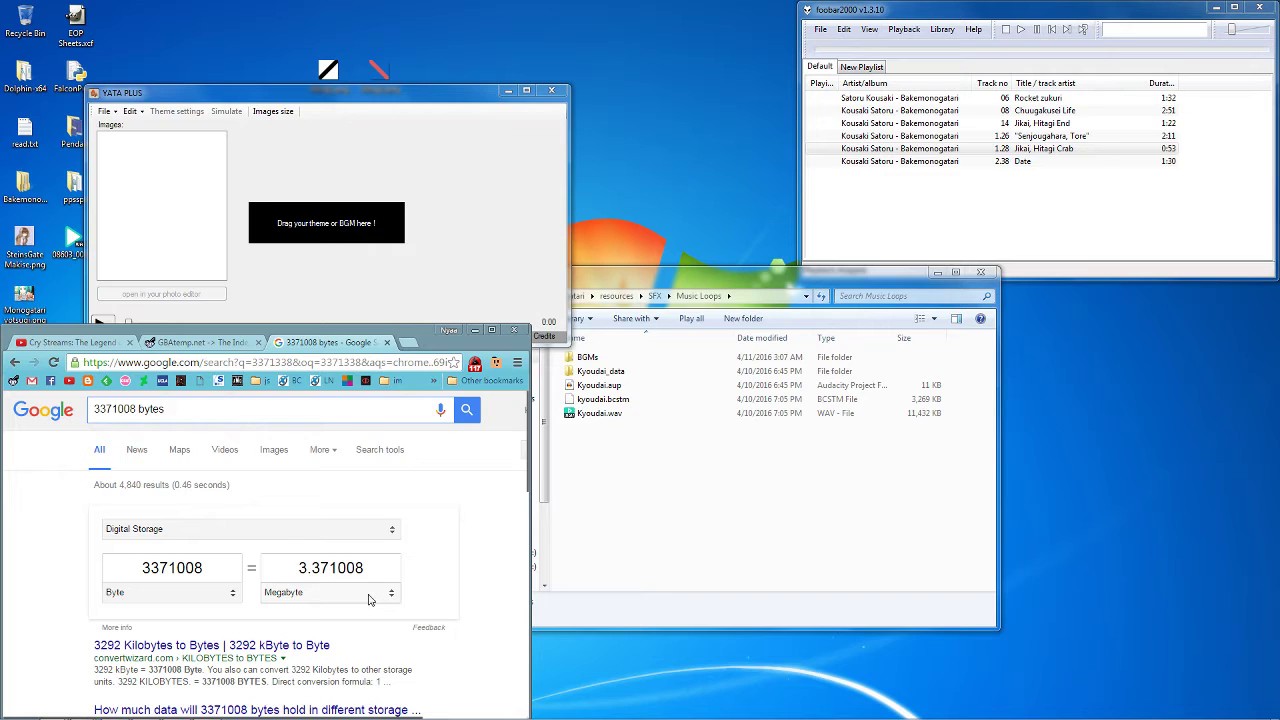
click(368, 598)
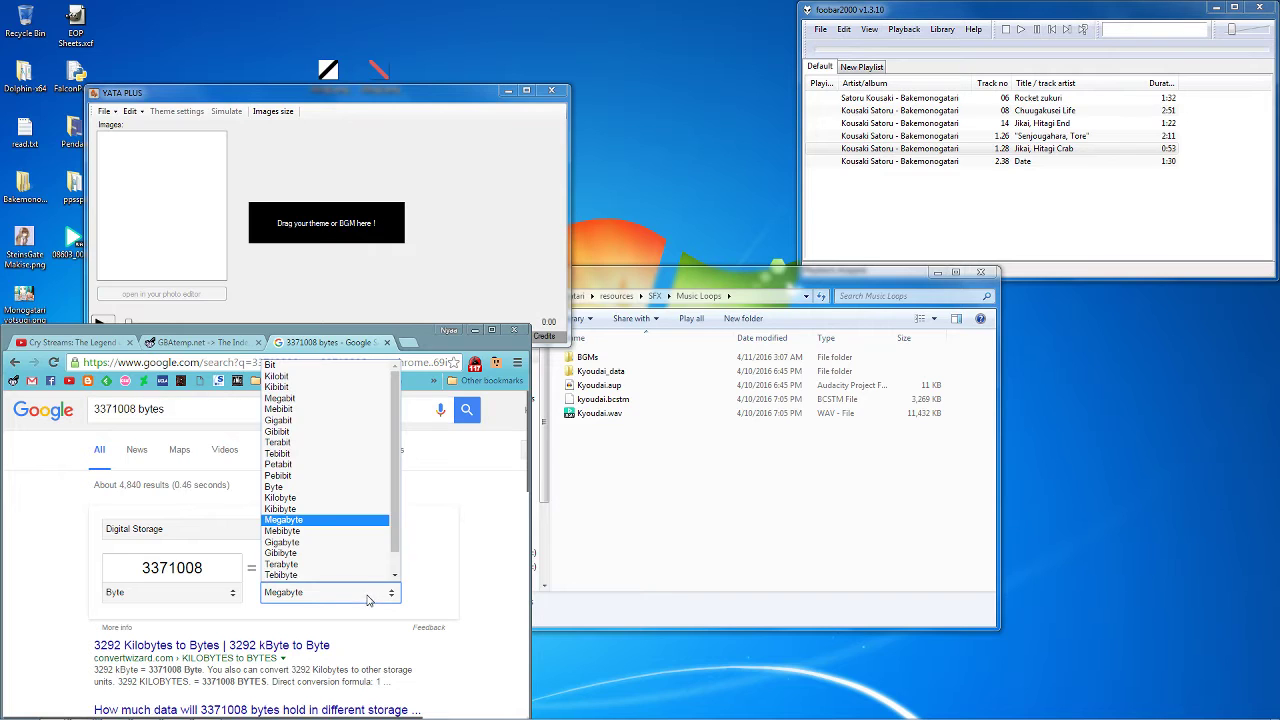
click(313, 410)
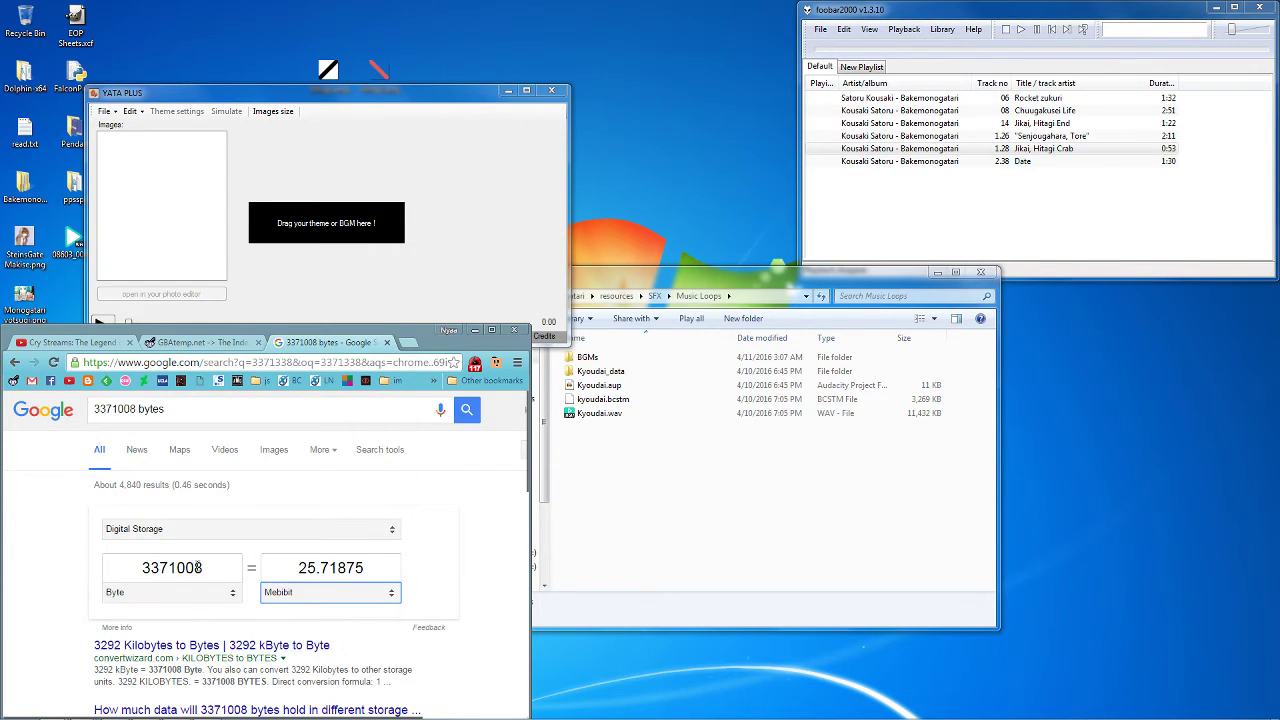
click(154, 409)
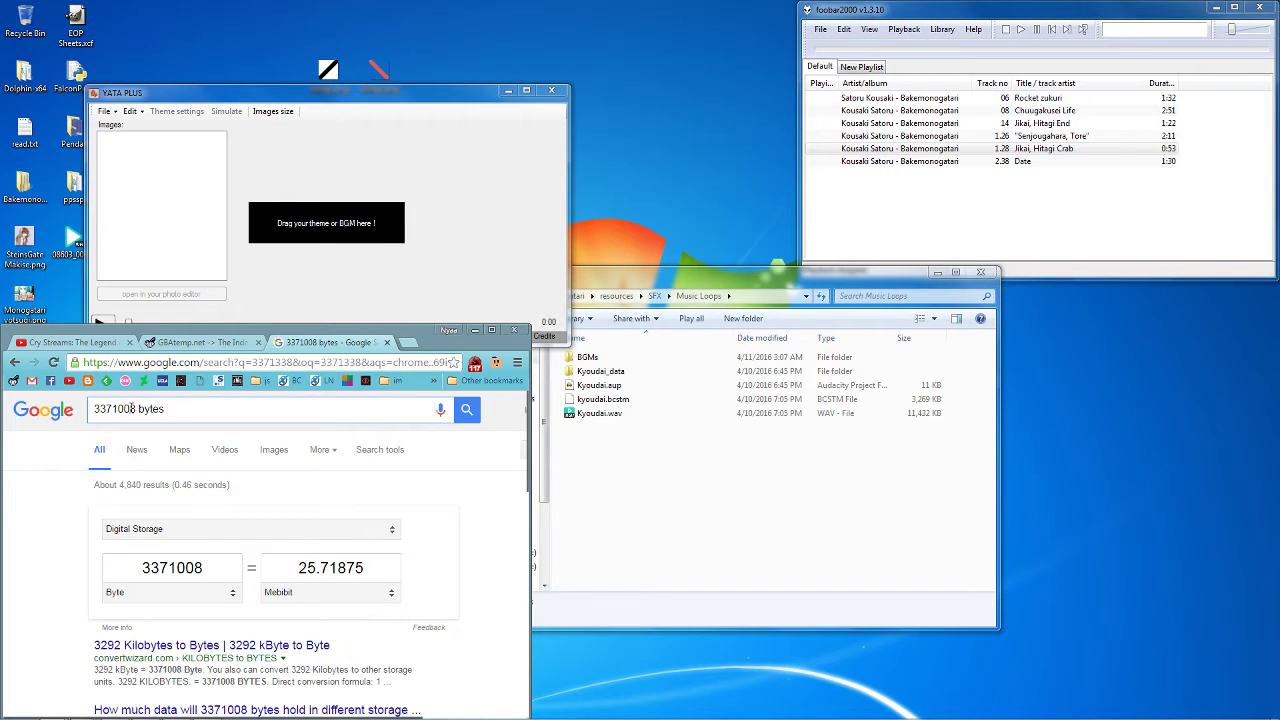
Search Google for '3ds theme bgm limit' and scroll the GBAtemp BGM.bcstm tutorial to its rules
click(205, 342)
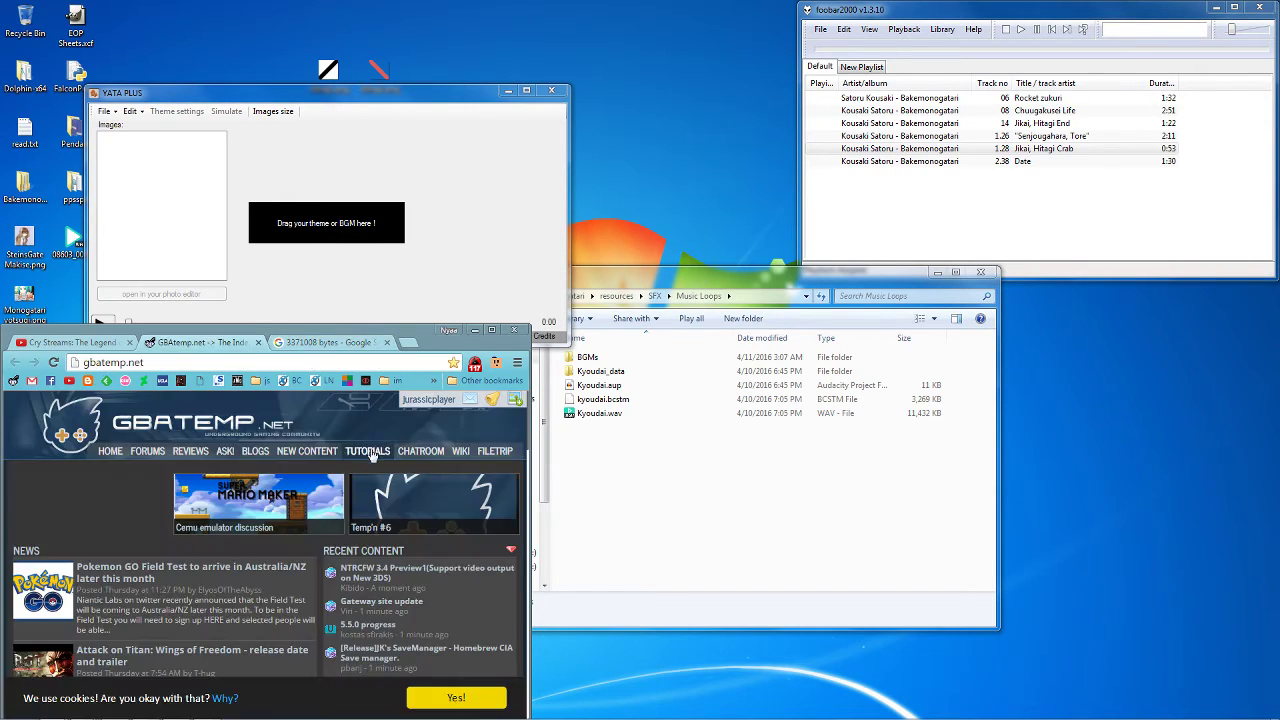
scroll(228, 470, up, 1)
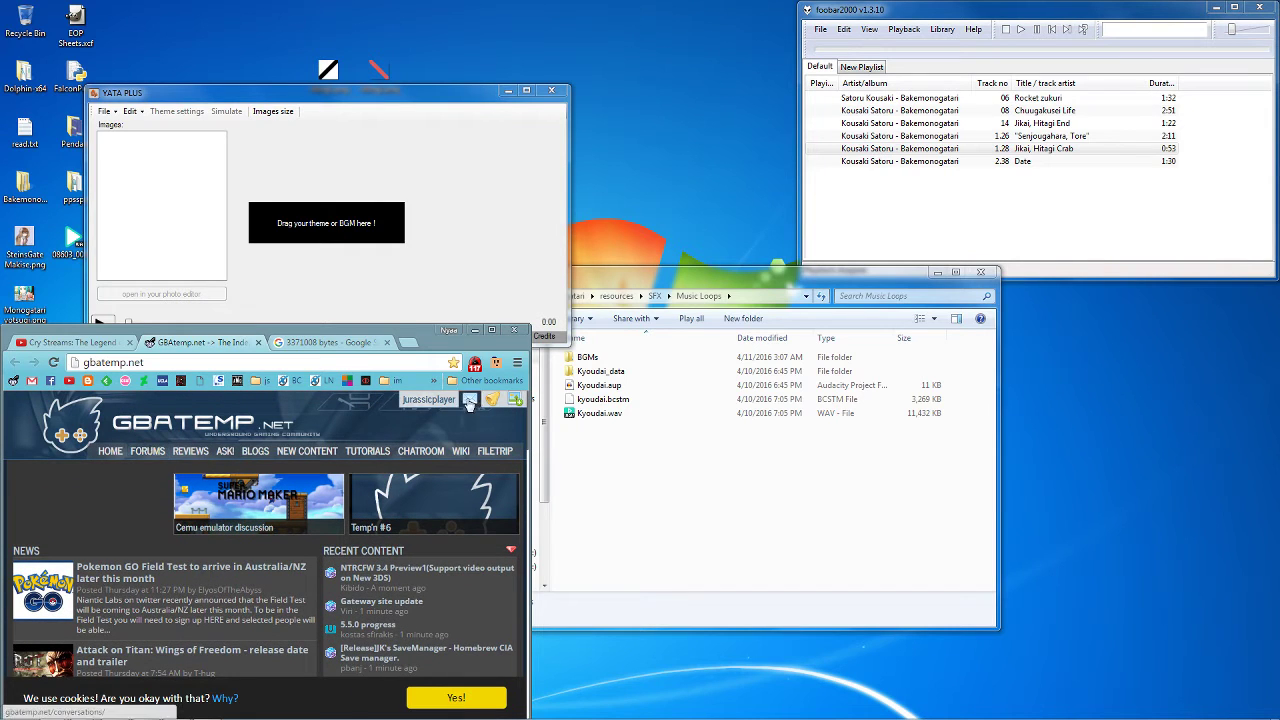
click(330, 342)
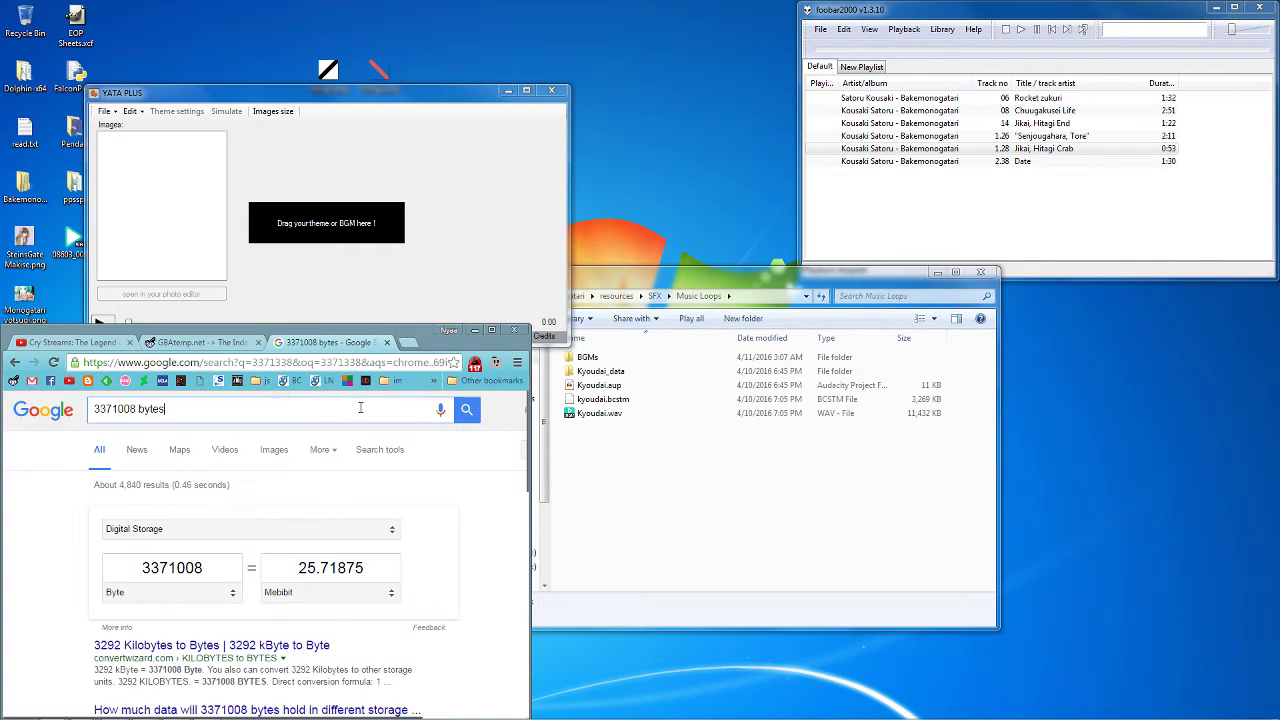
drag(360, 408, 60, 406)
text(3ds )
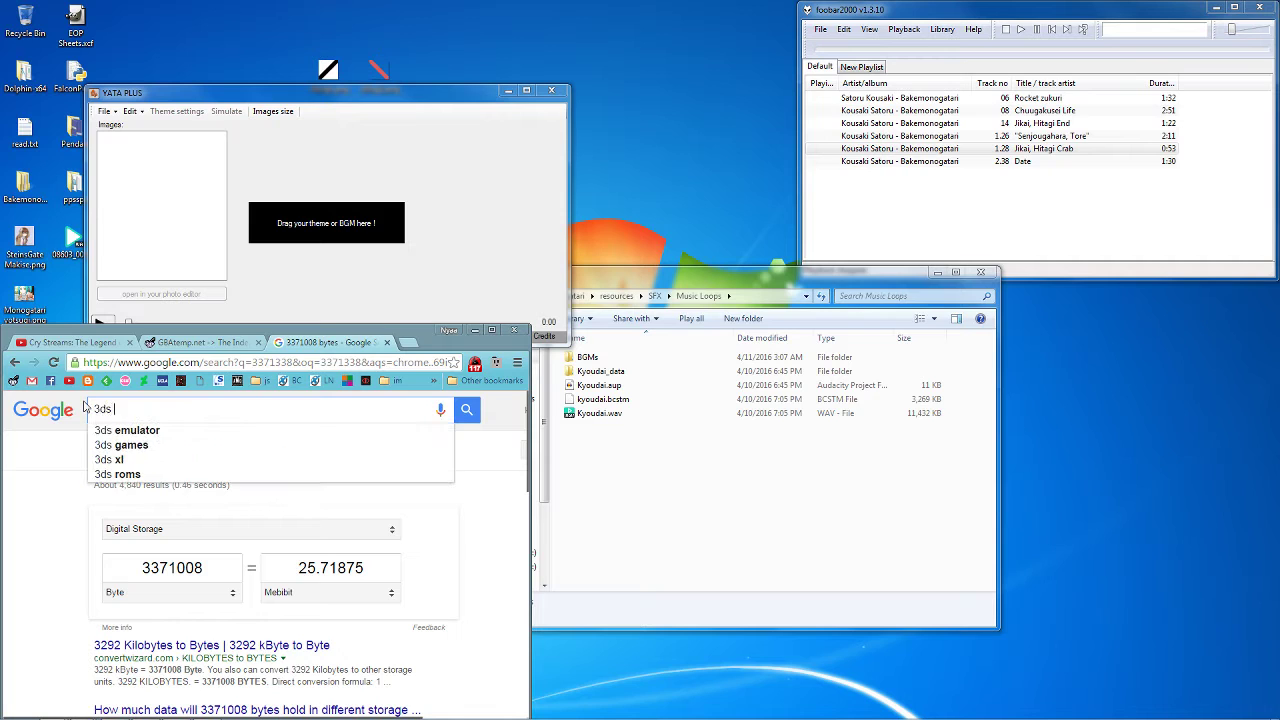
text(theme bgm )
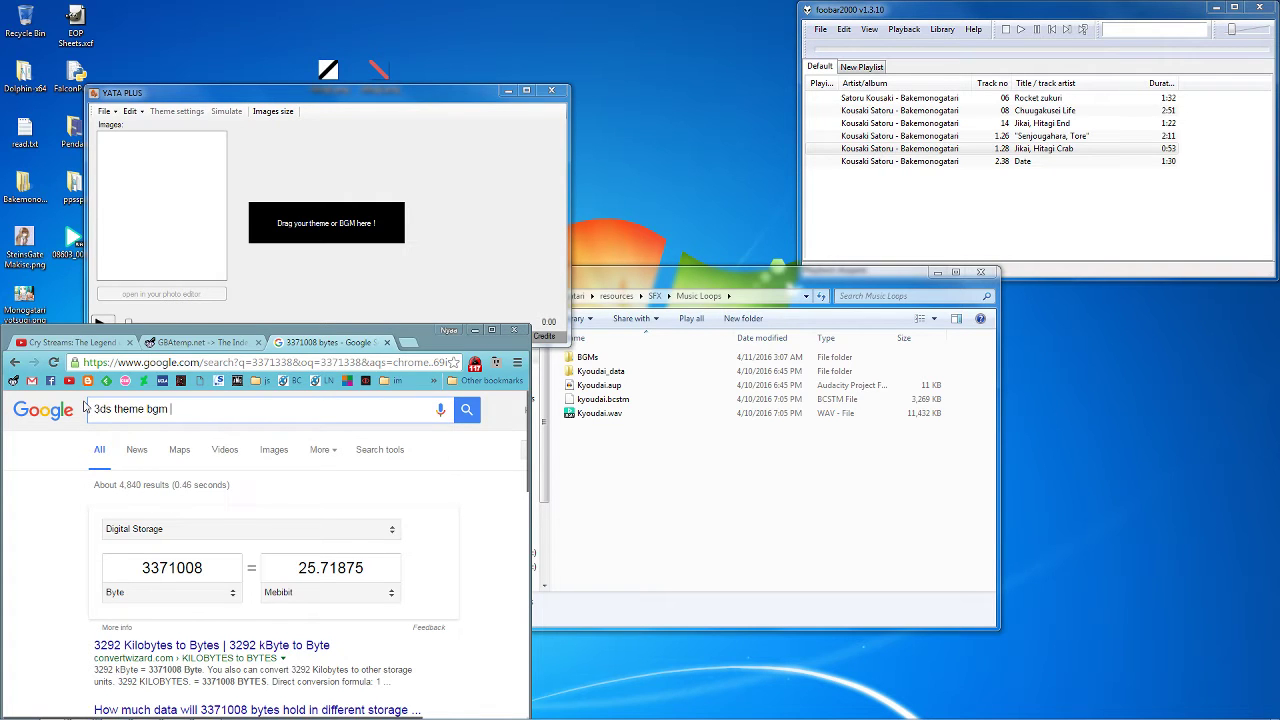
text(limit)
key(Return)
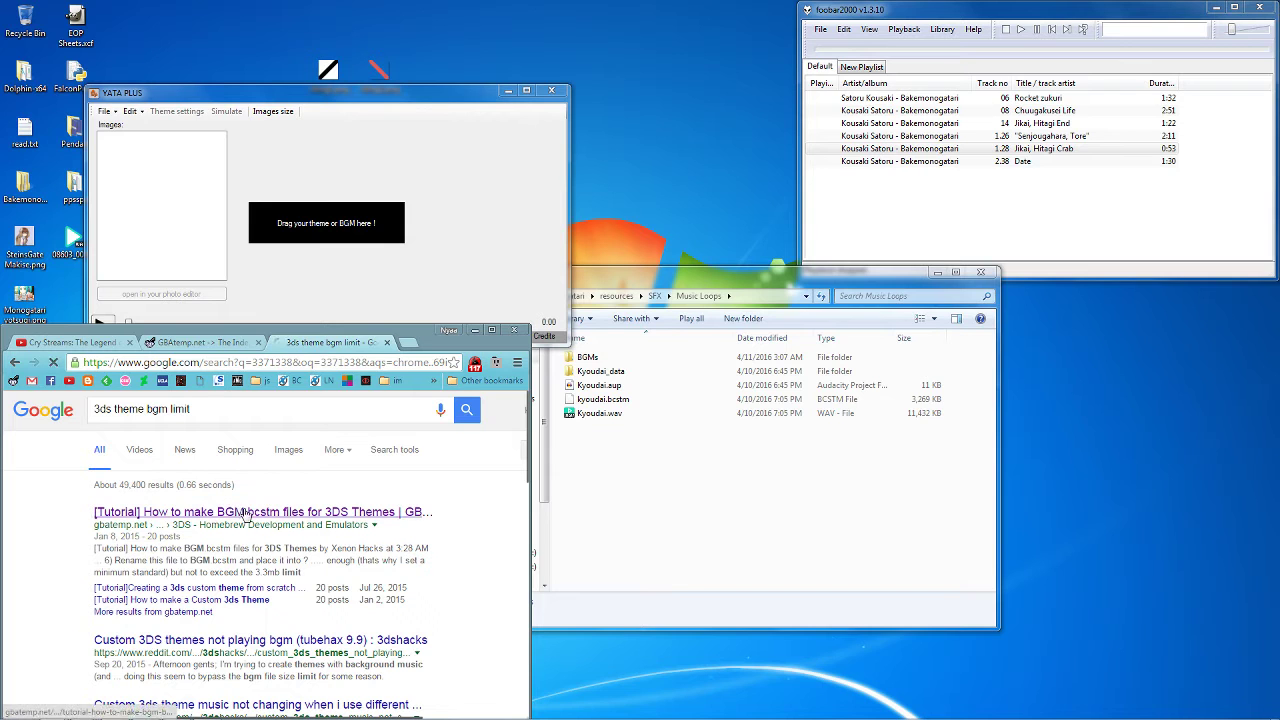
click(258, 513)
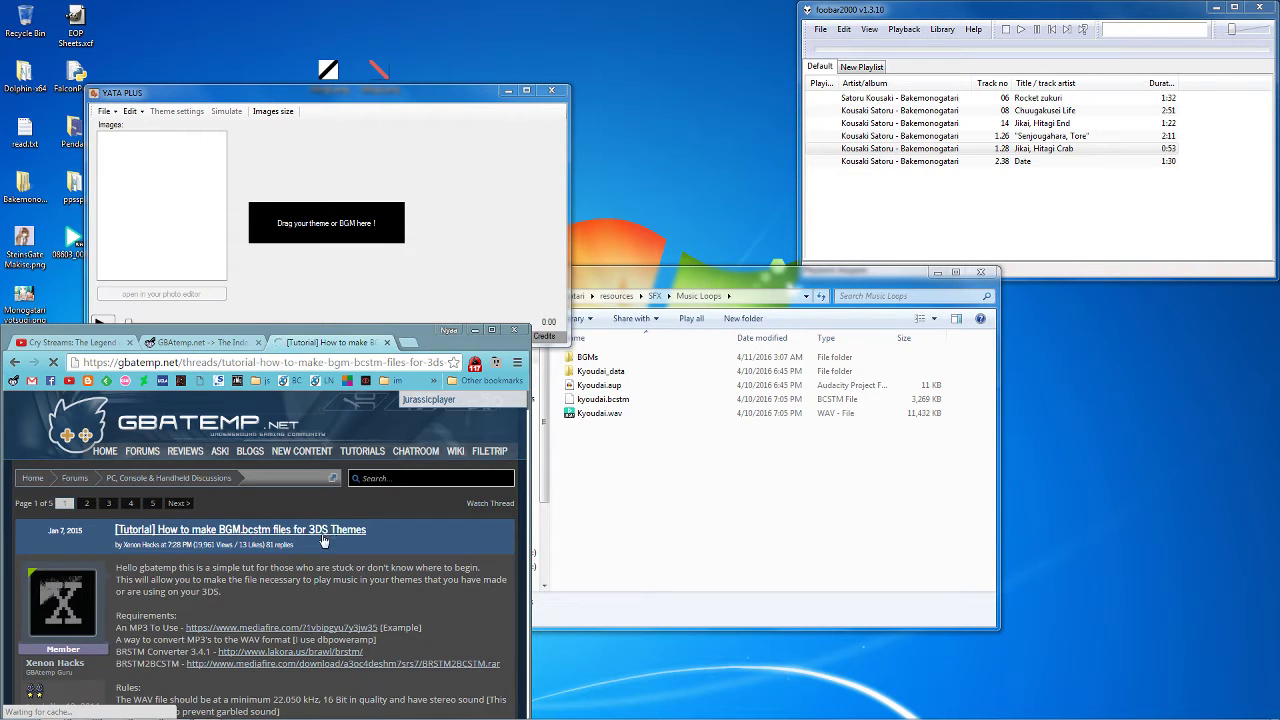
scroll(358, 547, down, 3)
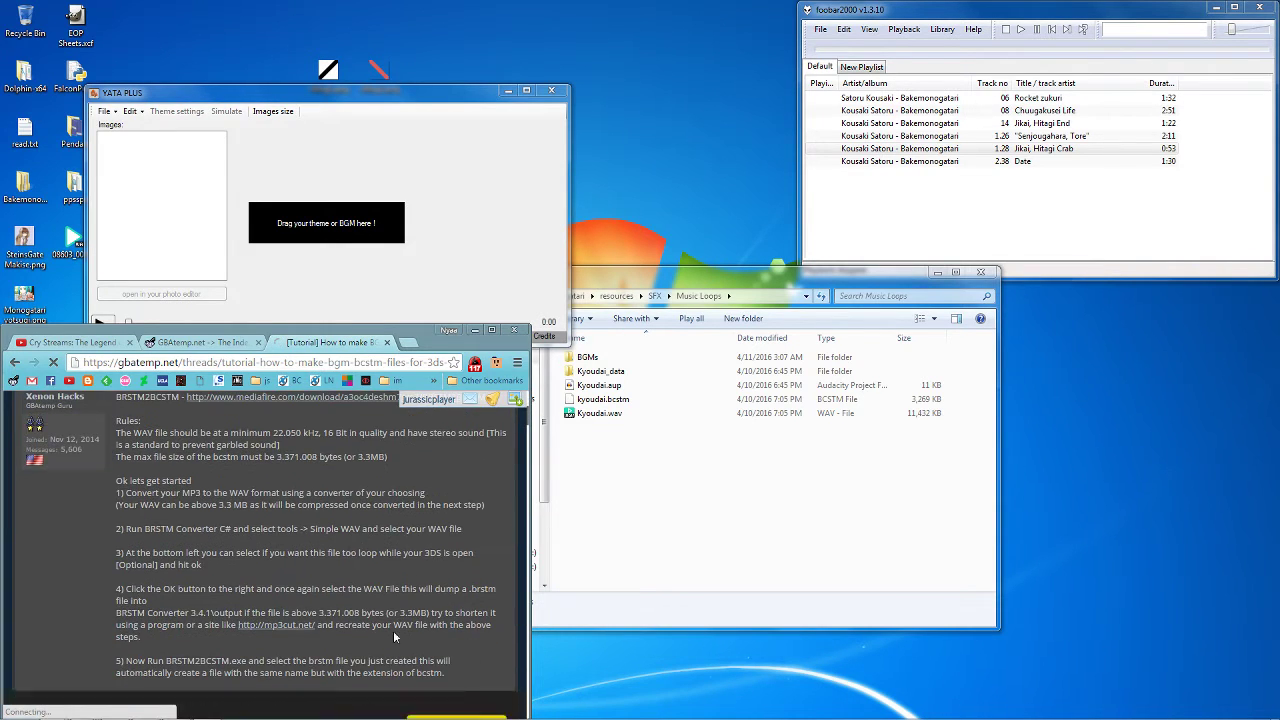
scroll(330, 612, down, 2)
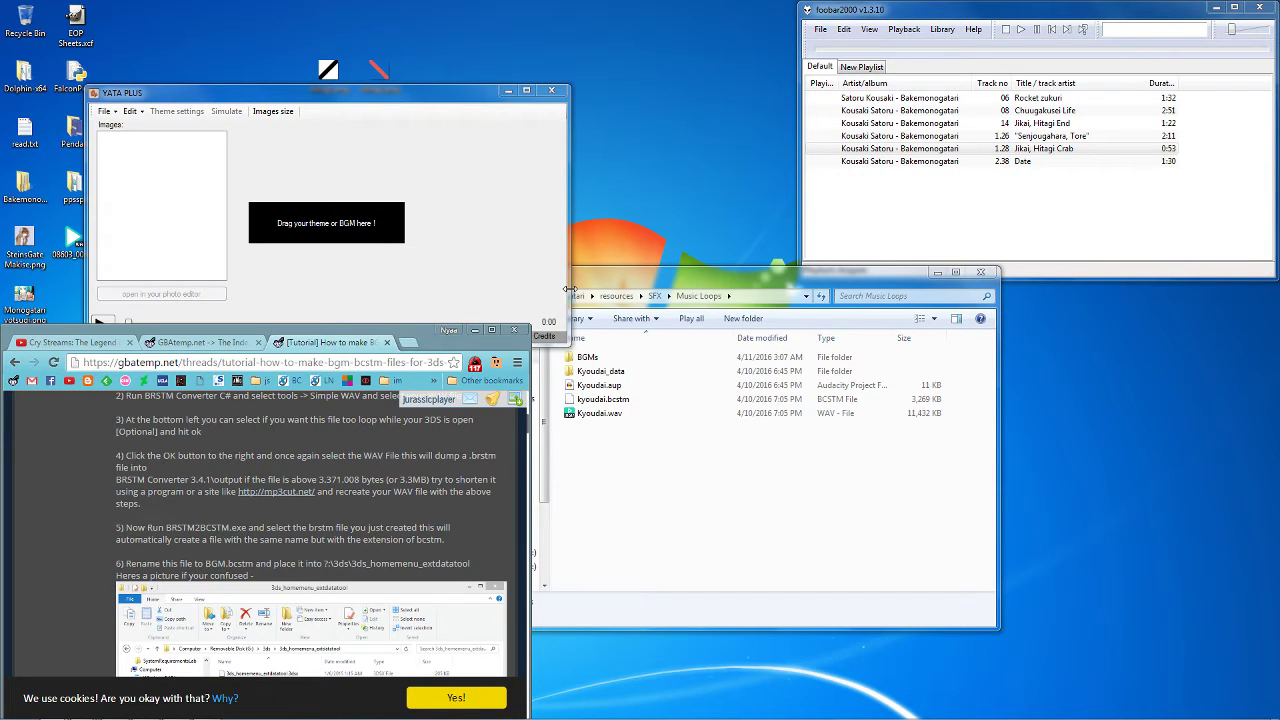
Check the properties and file hashes of kyoudai.bcstm in the Music Loops folder
click(687, 426)
click(676, 400)
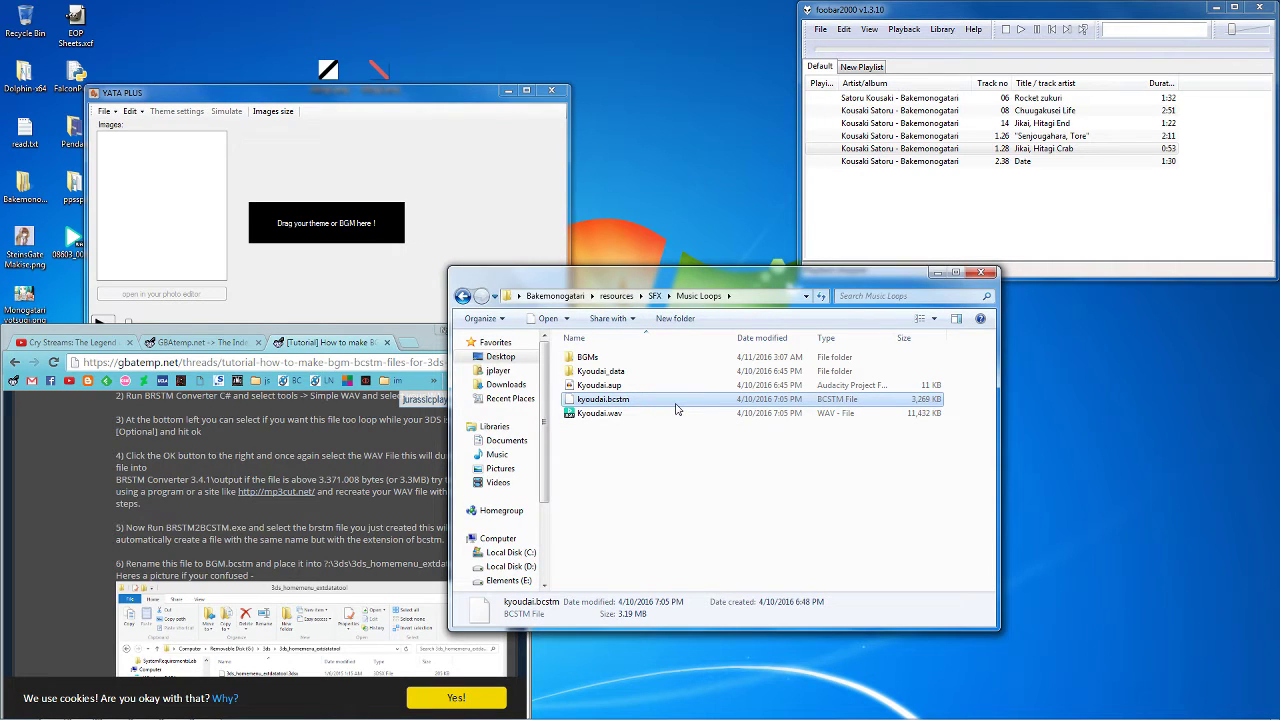
right_click(676, 408)
click(706, 672)
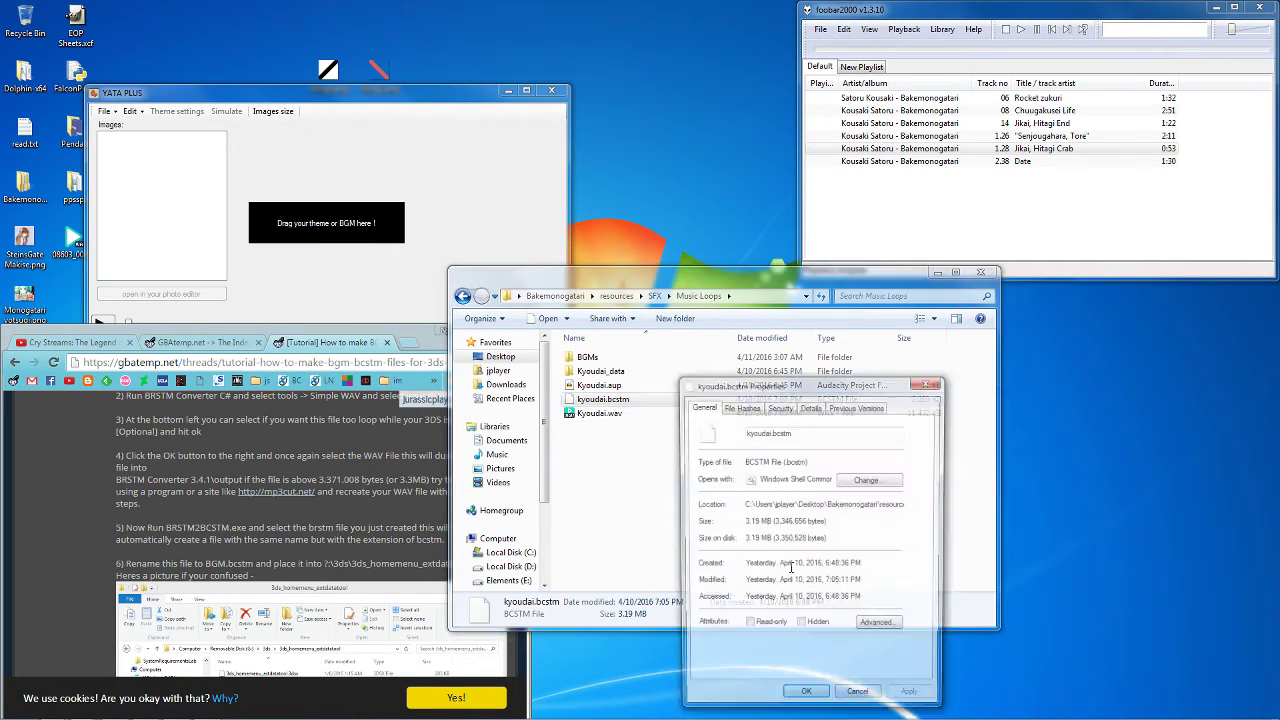
click(741, 407)
click(929, 381)
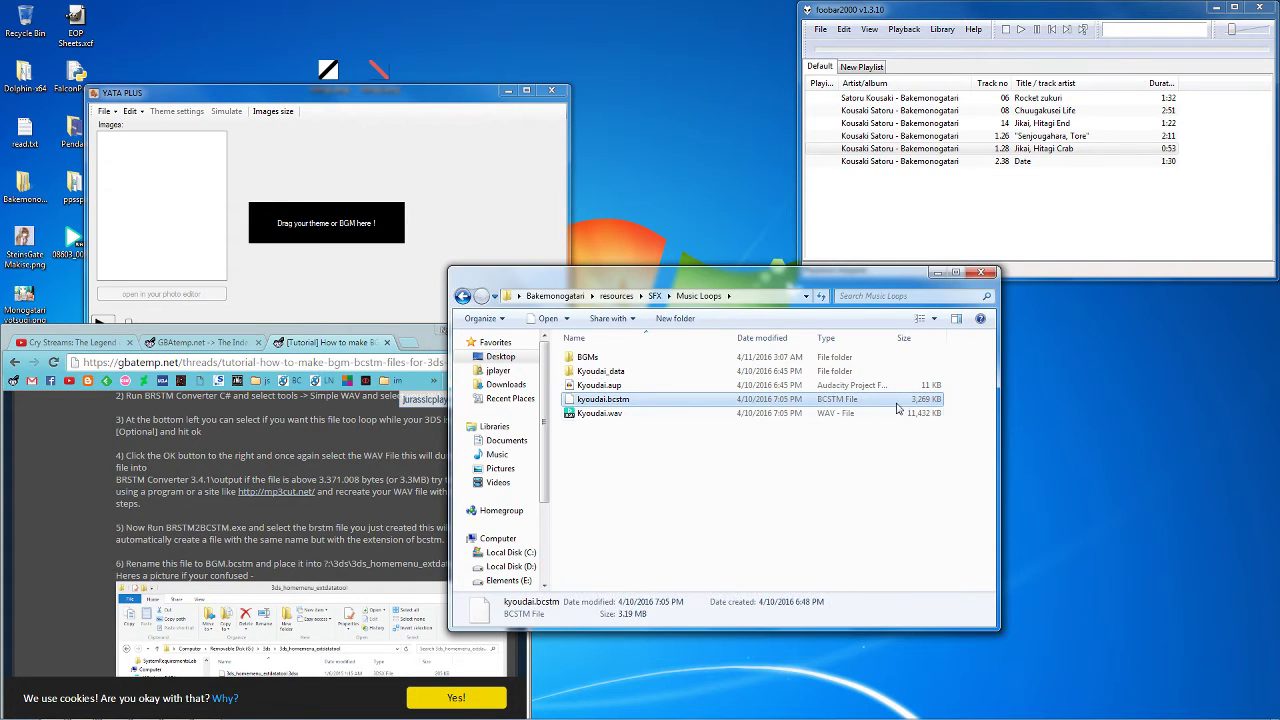
click(858, 436)
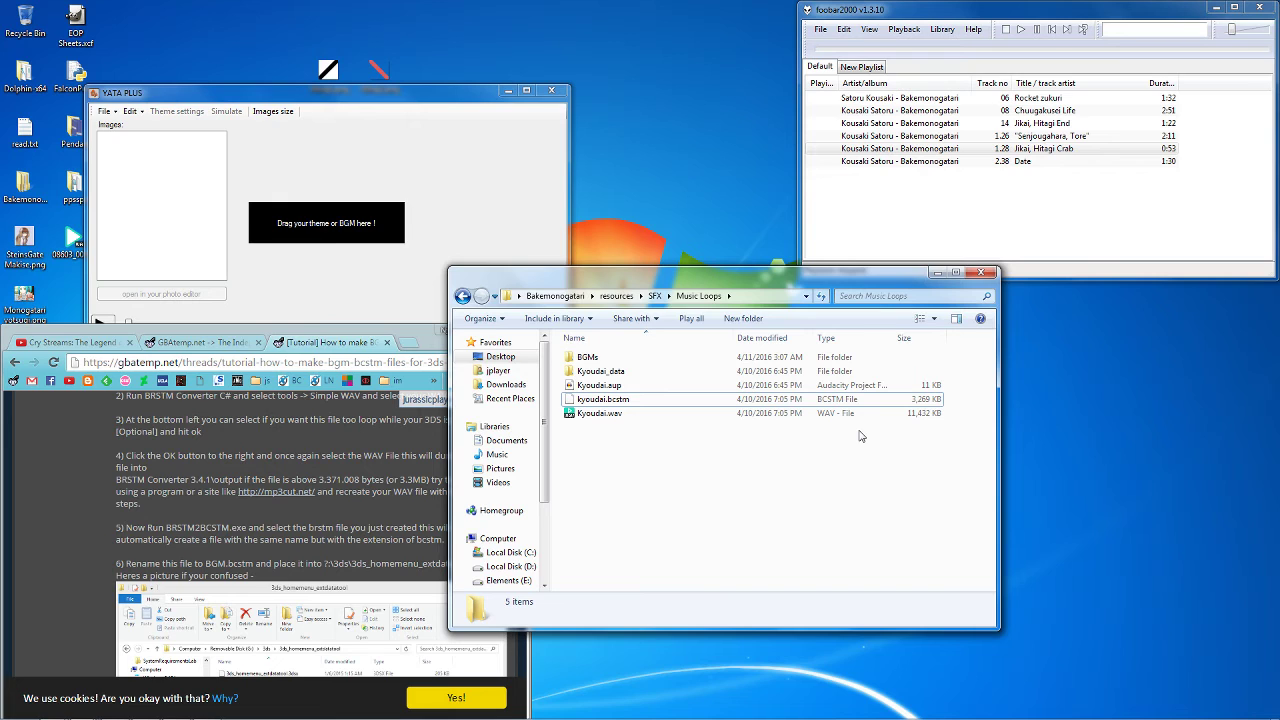
Select the Rocket zukuri and Date tracks in foobar2000, then minimize the tutorial browser
click(930, 128)
click(943, 101)
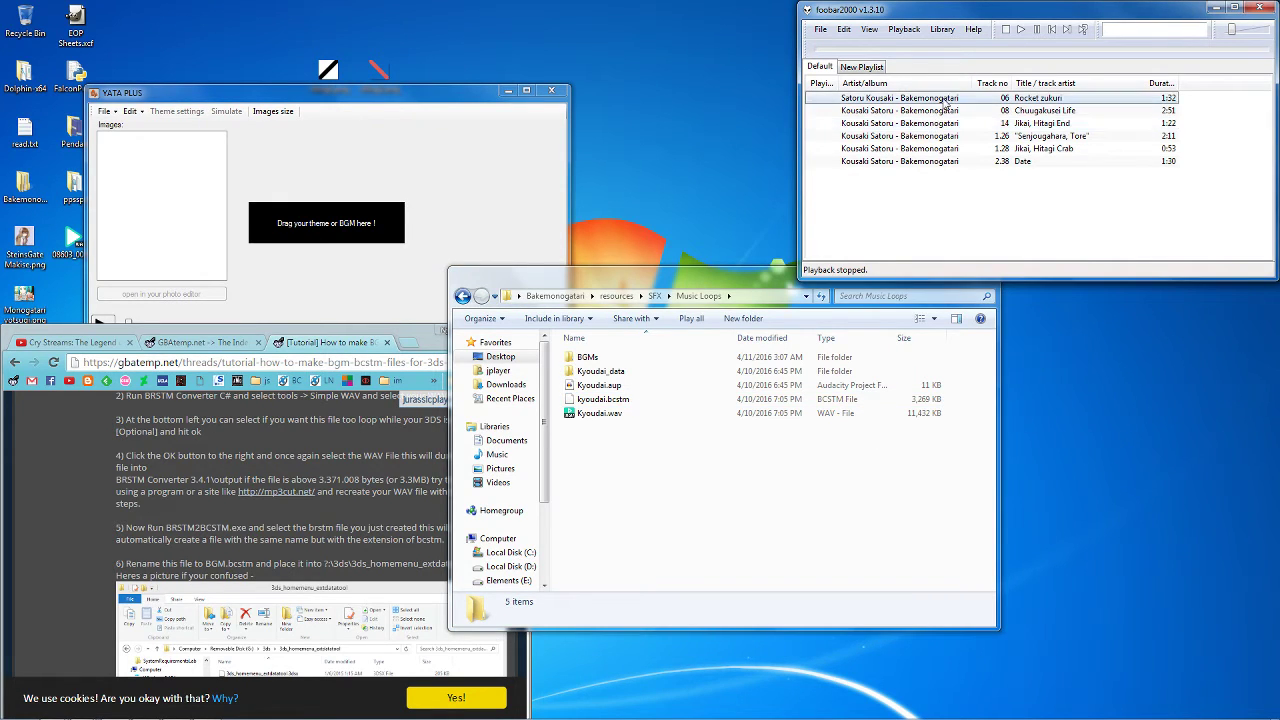
click(993, 163)
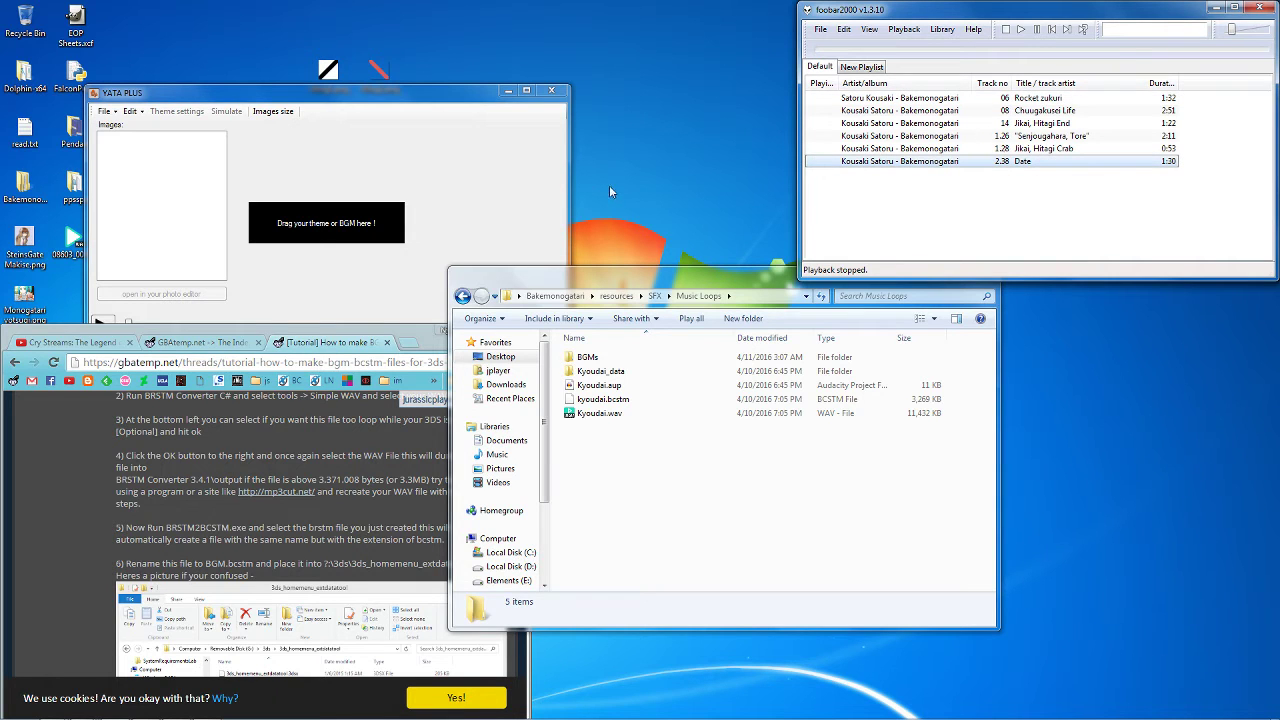
click(440, 333)
click(474, 332)
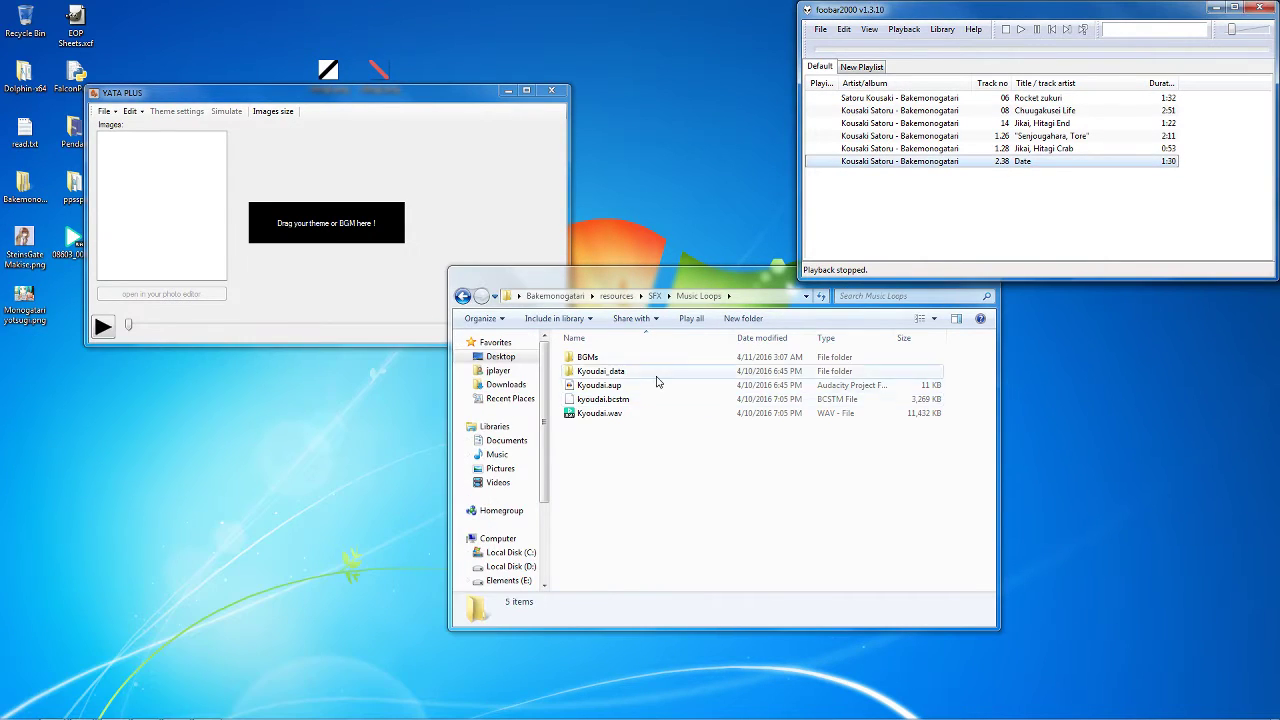
Restore and reposition the Kyoudai project window, then scroll through its stacked tracks
click(207, 710)
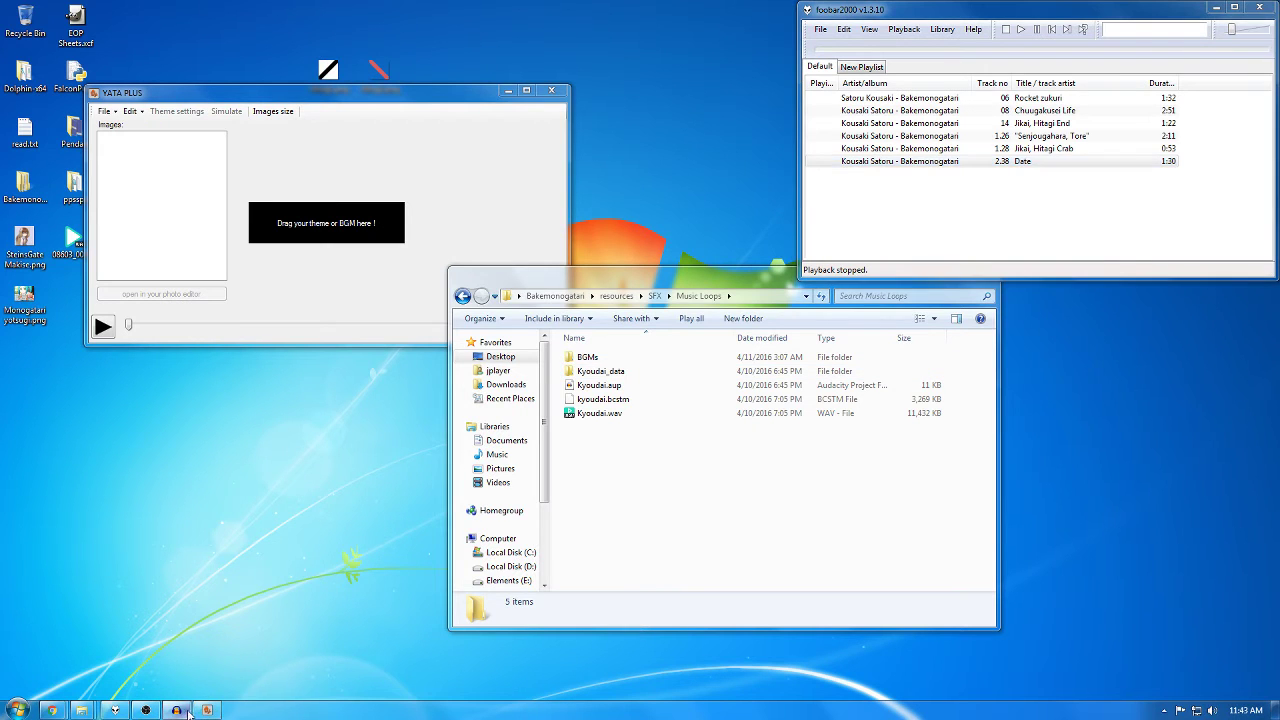
drag(780, 88, 575, 115)
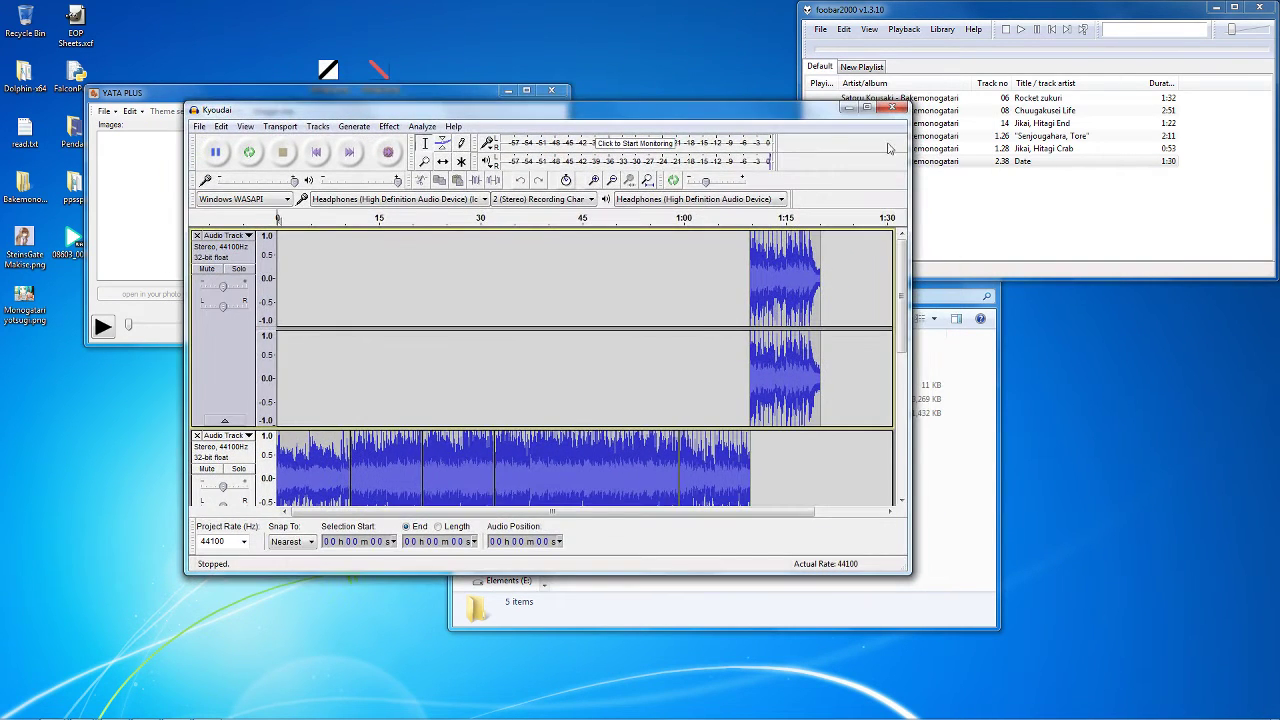
click(990, 136)
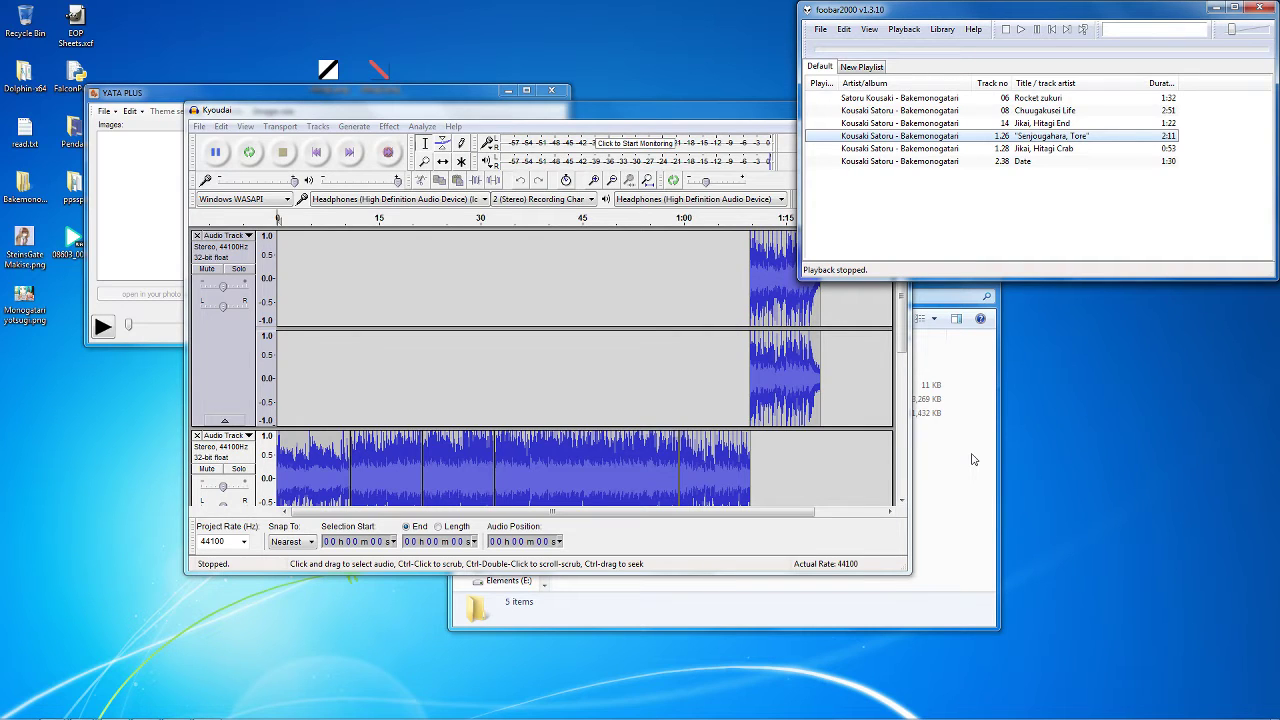
click(963, 460)
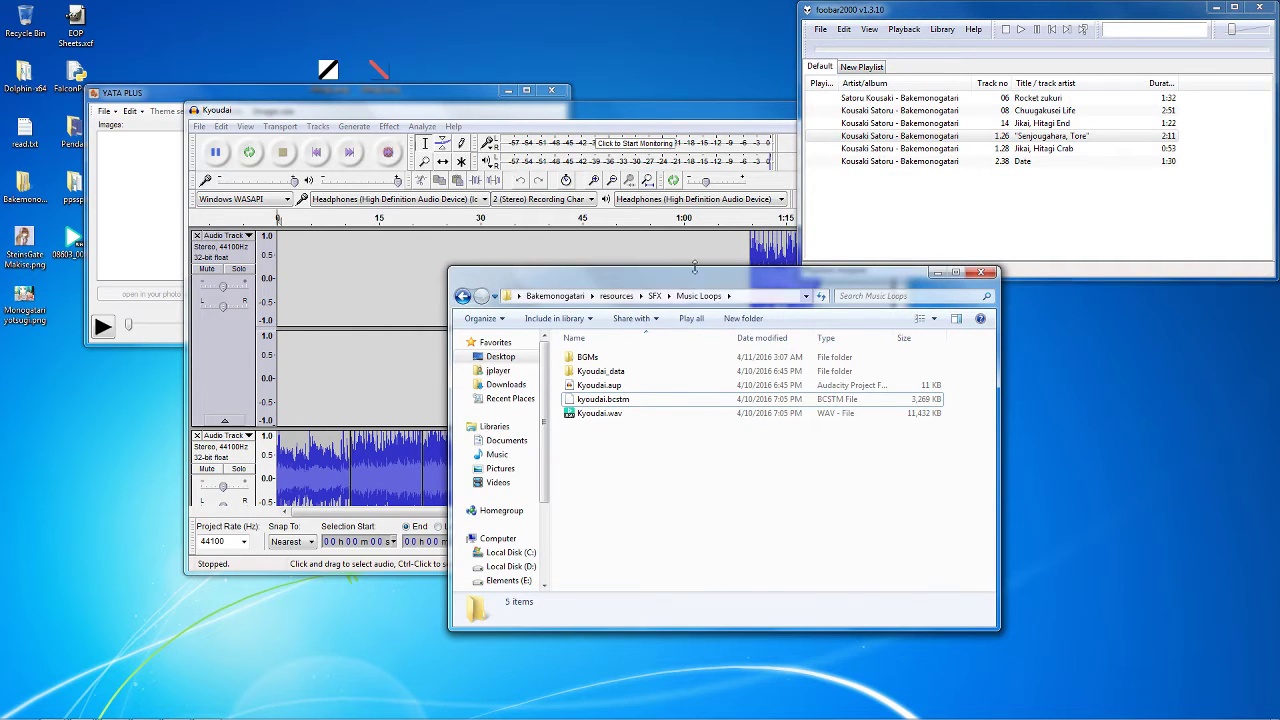
click(586, 112)
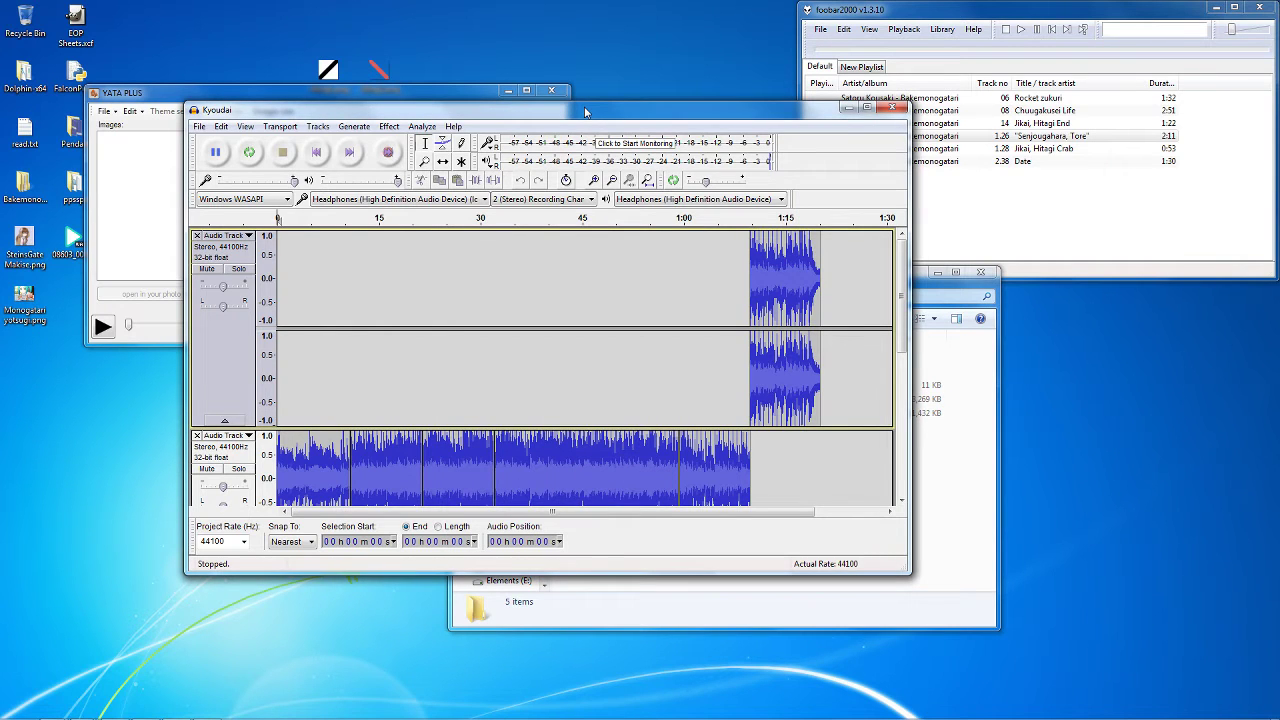
scroll(380, 329, down, 5)
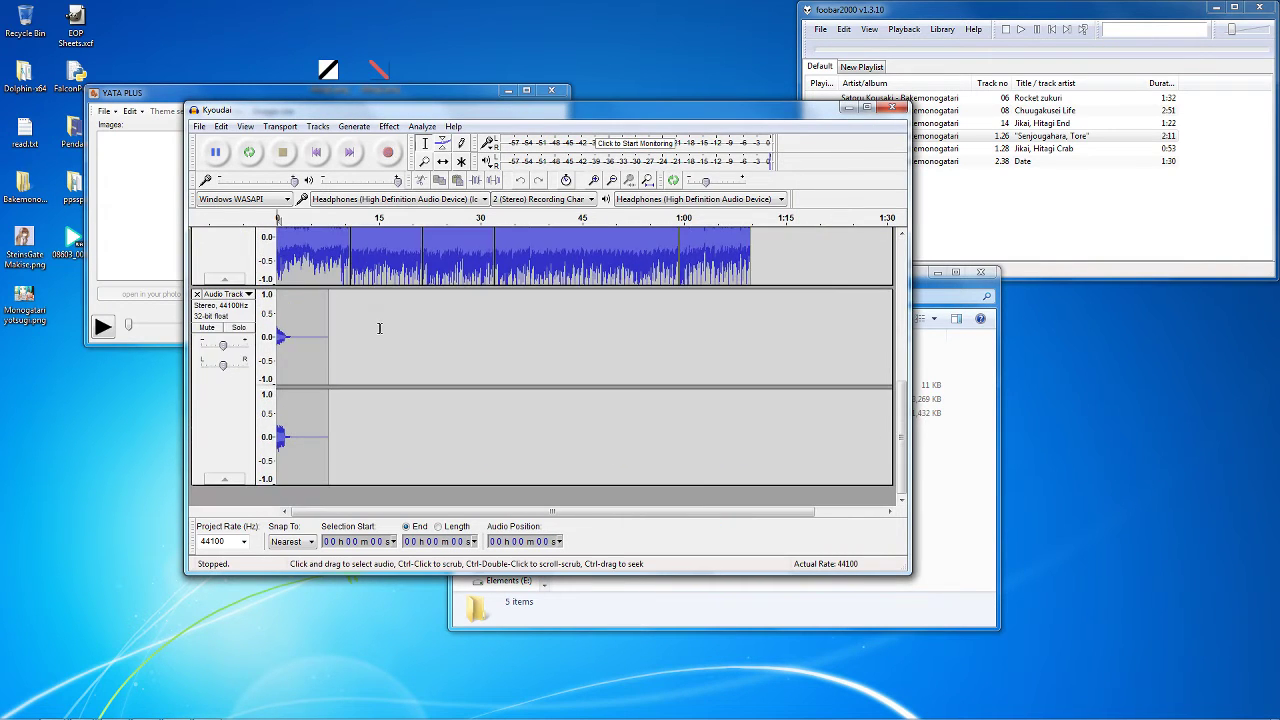
scroll(379, 328, up, 5)
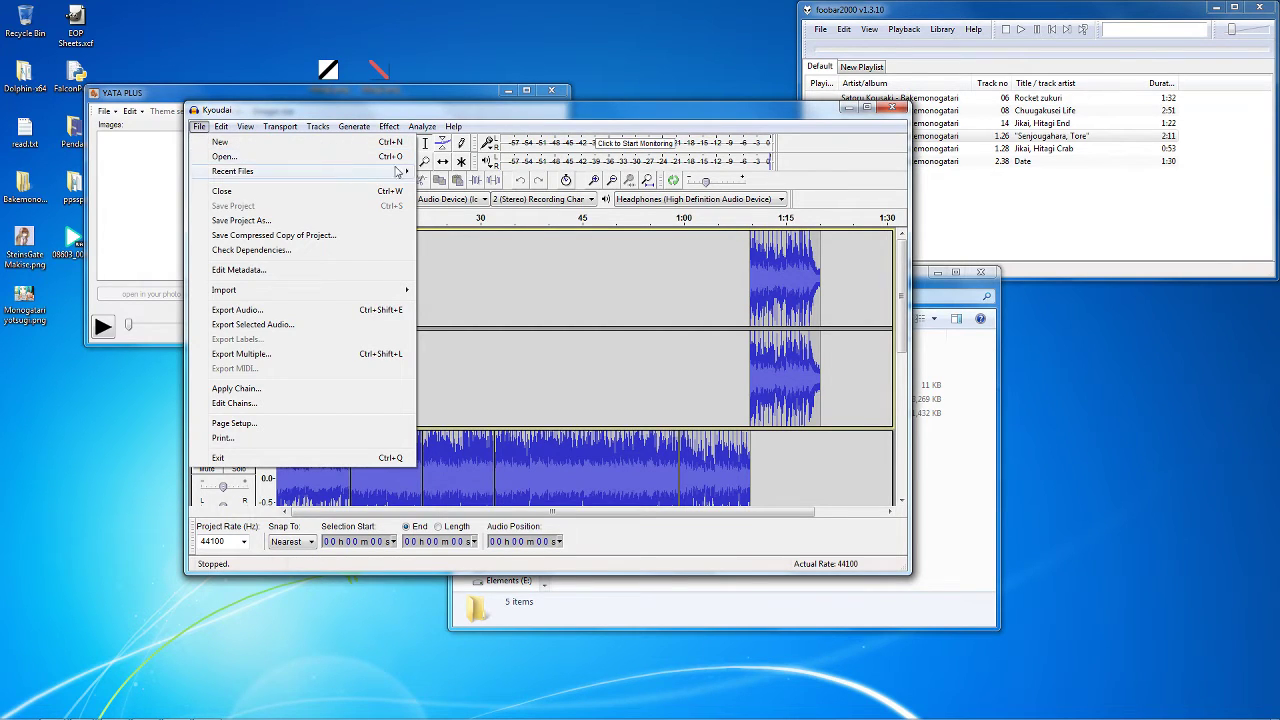
Start File > Open in Audacity and browse Explorer's resources folder to Monogatari Music Collection [MP3]
click(222, 157)
click(948, 459)
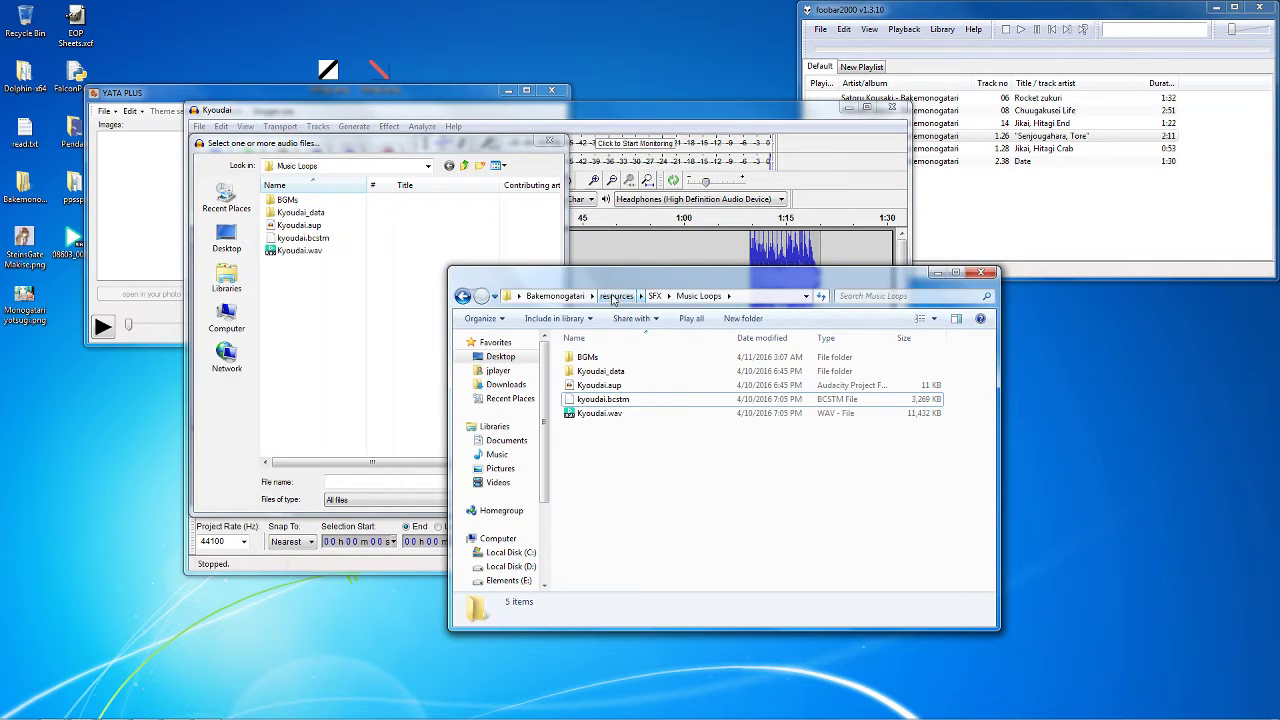
click(606, 296)
double_click(606, 396)
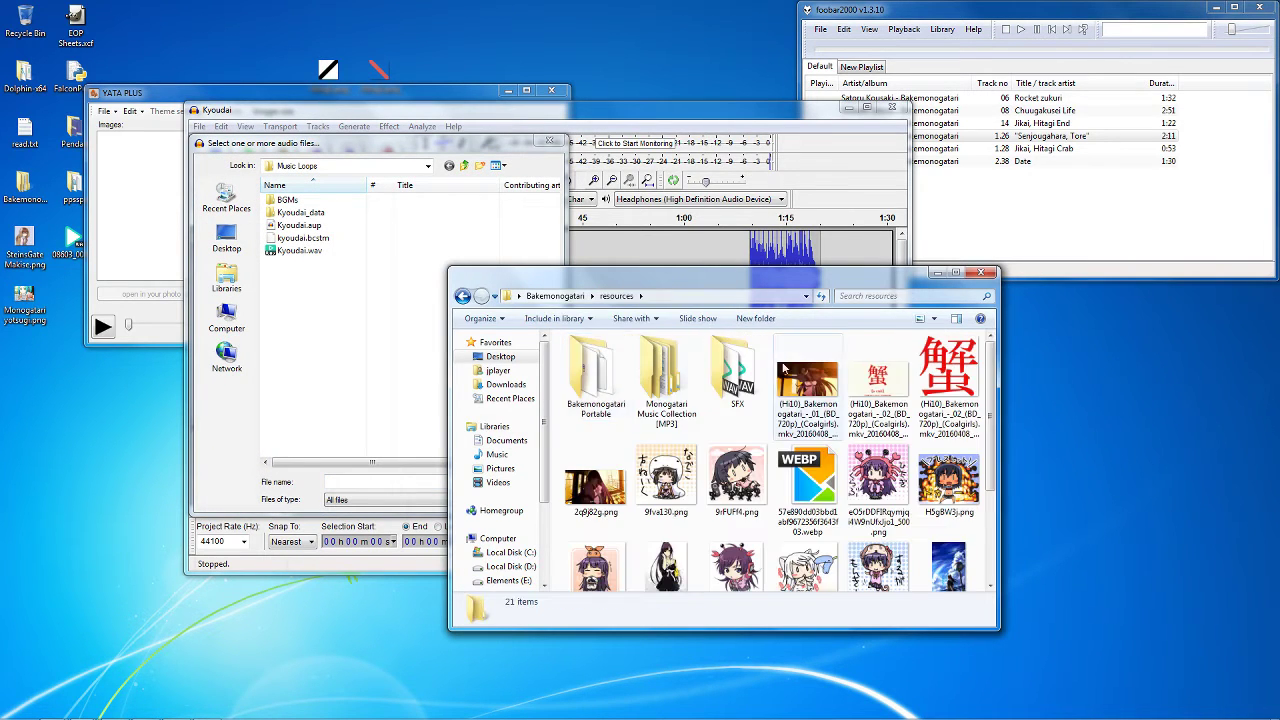
click(737, 378)
click(639, 368)
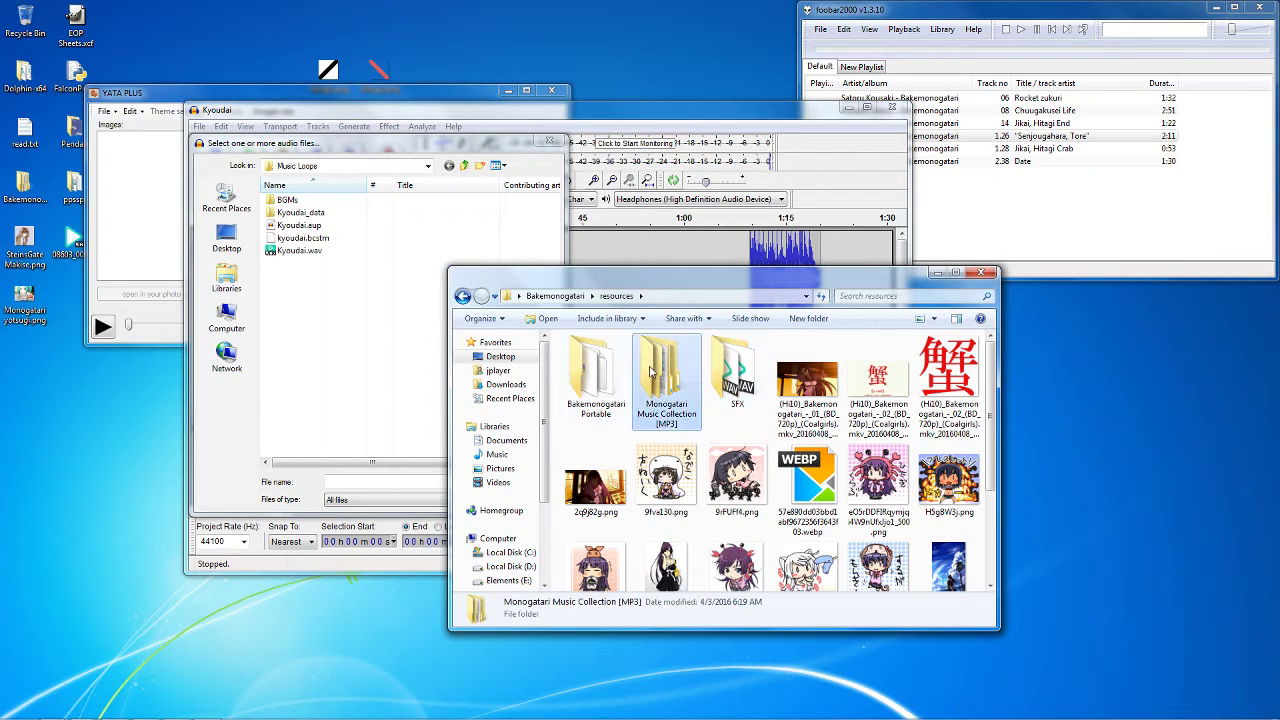
Open Monogatari Music Collection [MP3] > Bakemonogatari > OST, listing its eleven MP3 tracks
double_click(591, 372)
click(616, 296)
double_click(645, 370)
double_click(620, 358)
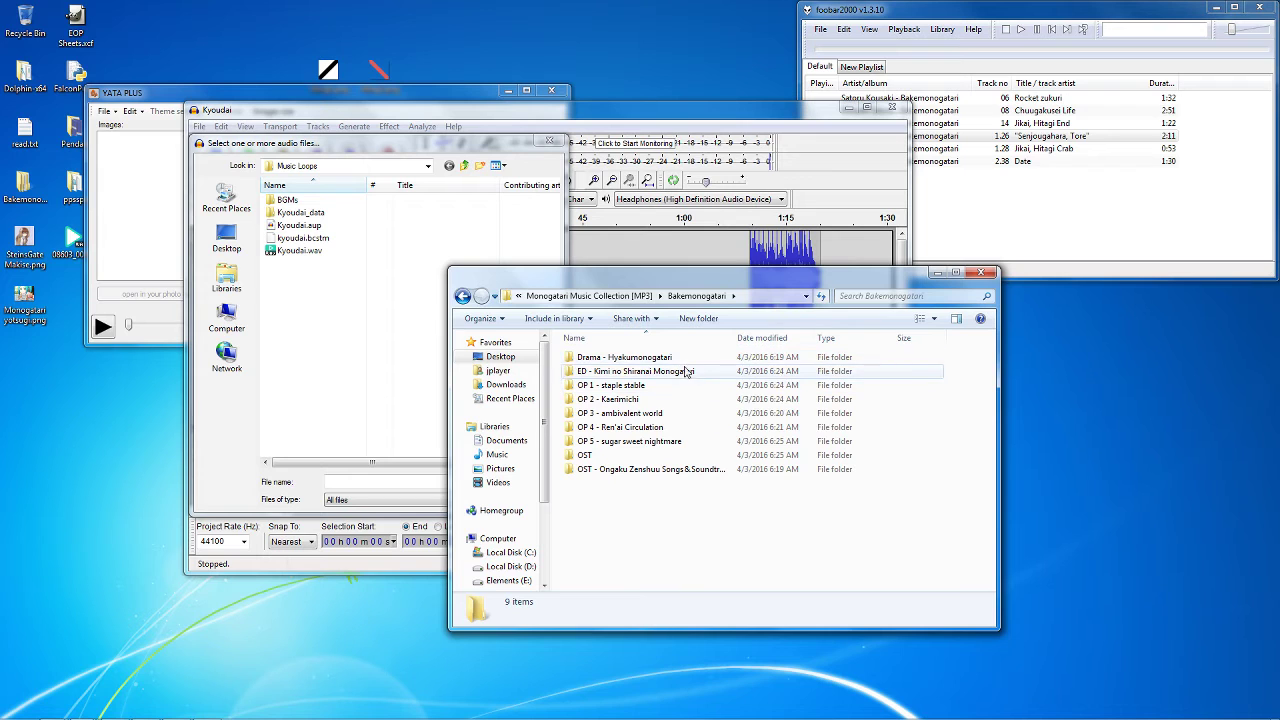
double_click(680, 455)
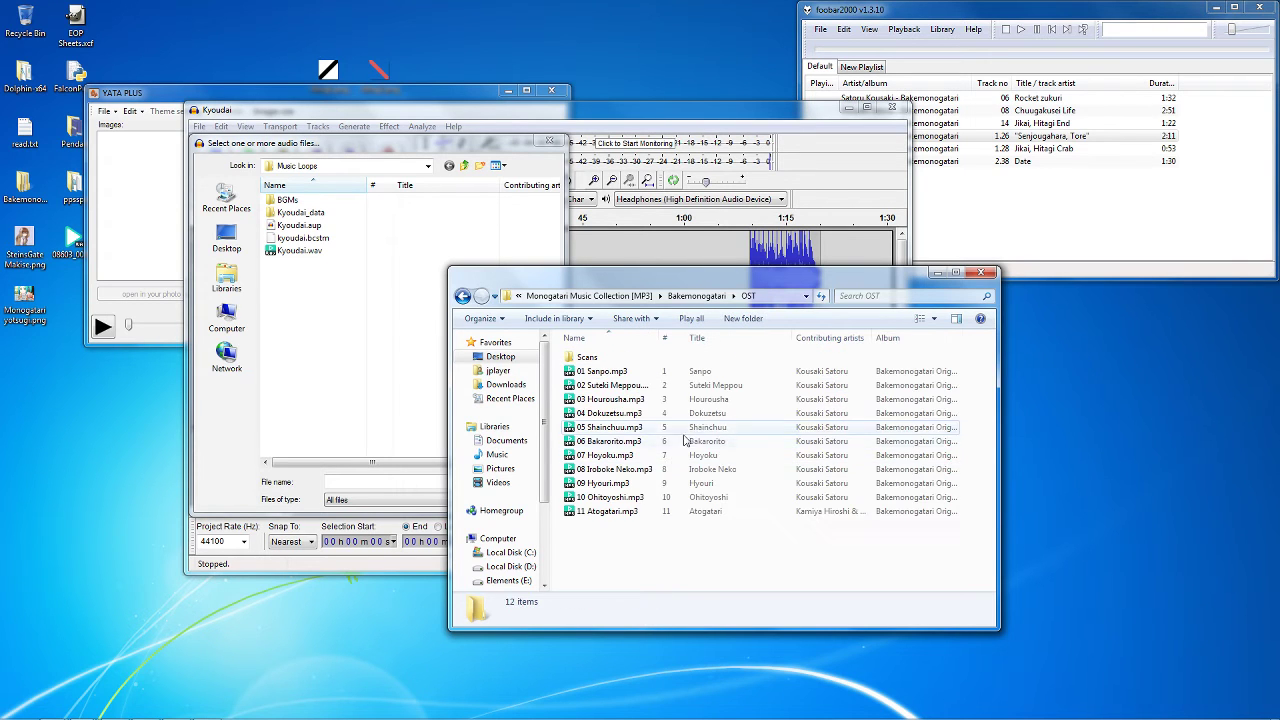
Search foobar2000's New Playlist for 'kyoudai' and open the folder containing 05 Kyoudai.mp3
click(696, 296)
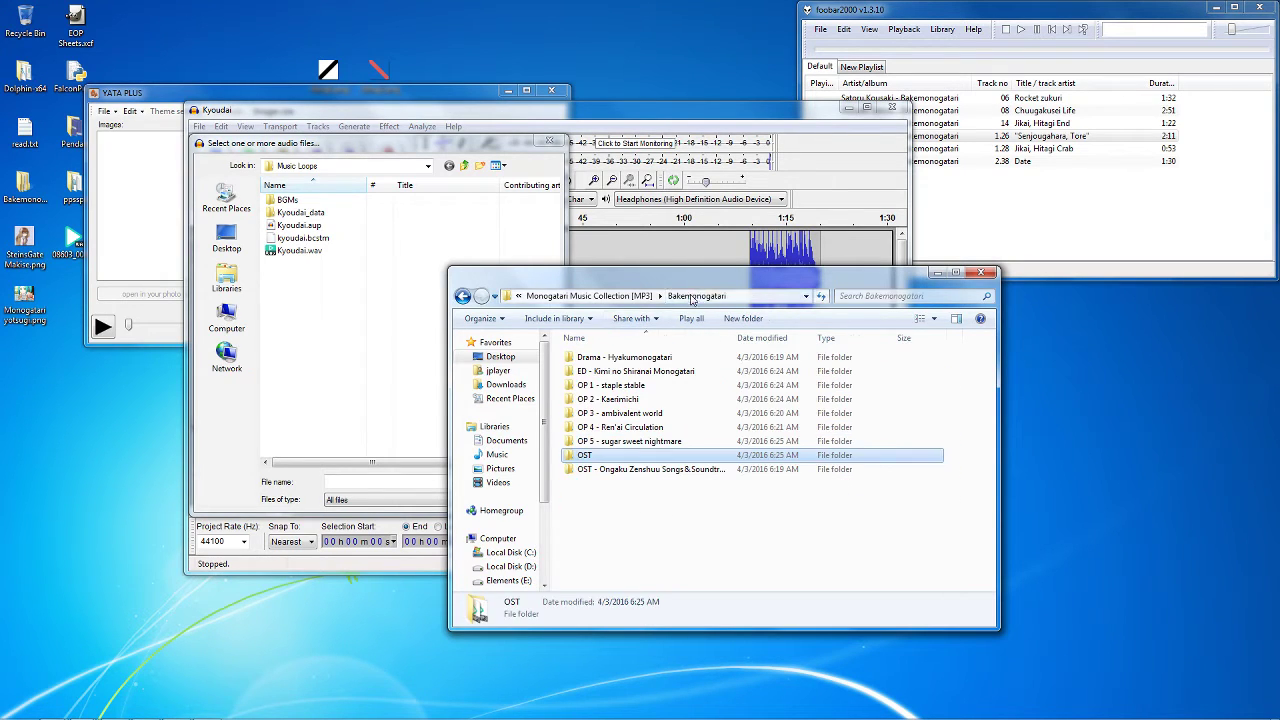
click(862, 66)
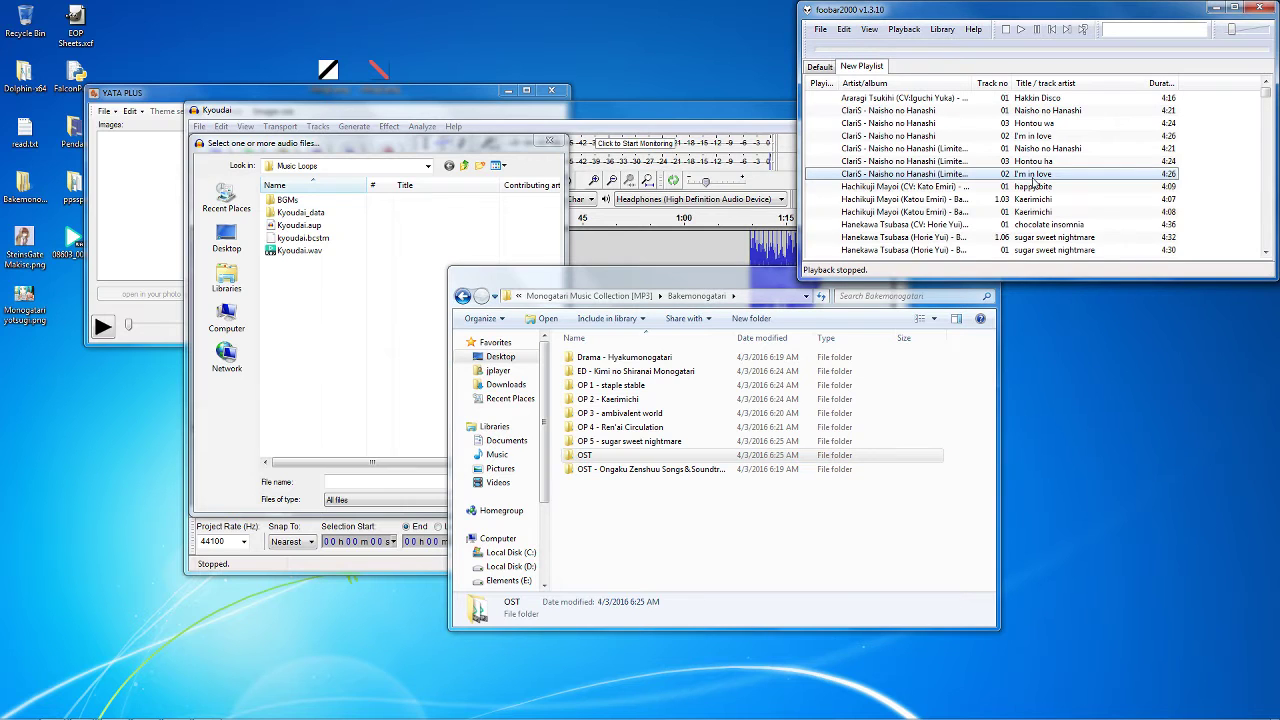
key(ctrl+f)
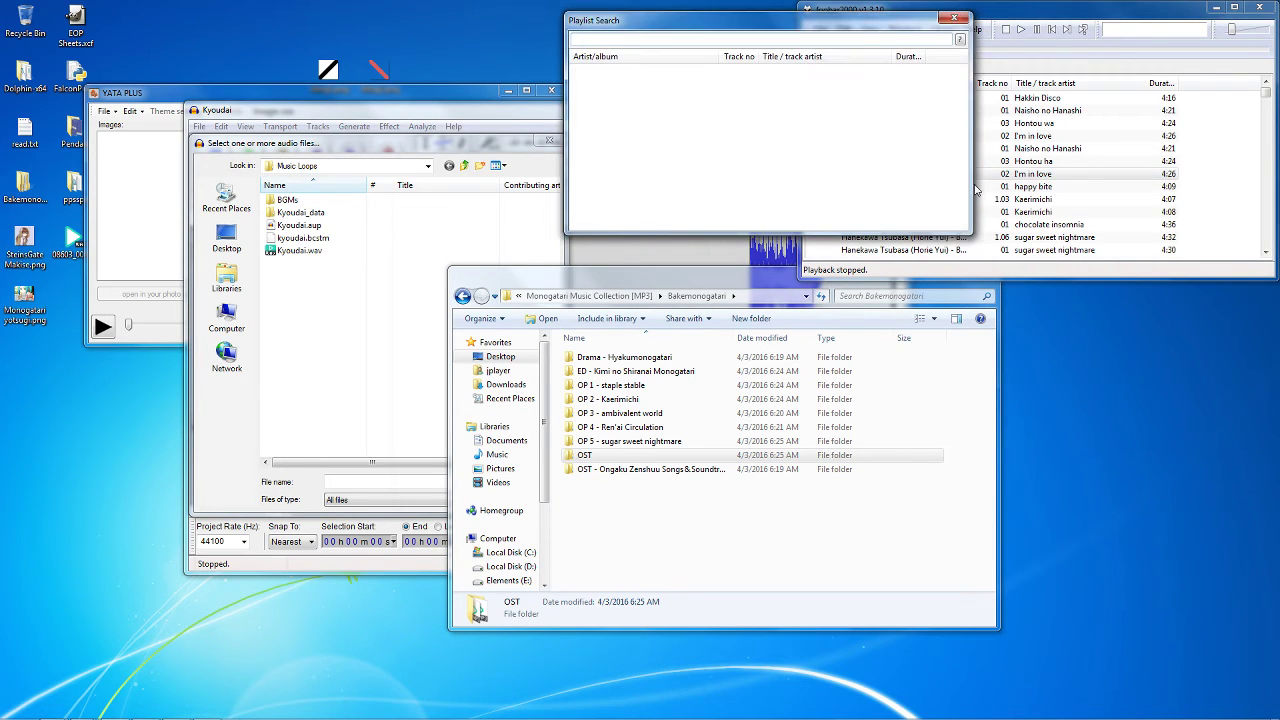
text(kyoudai)
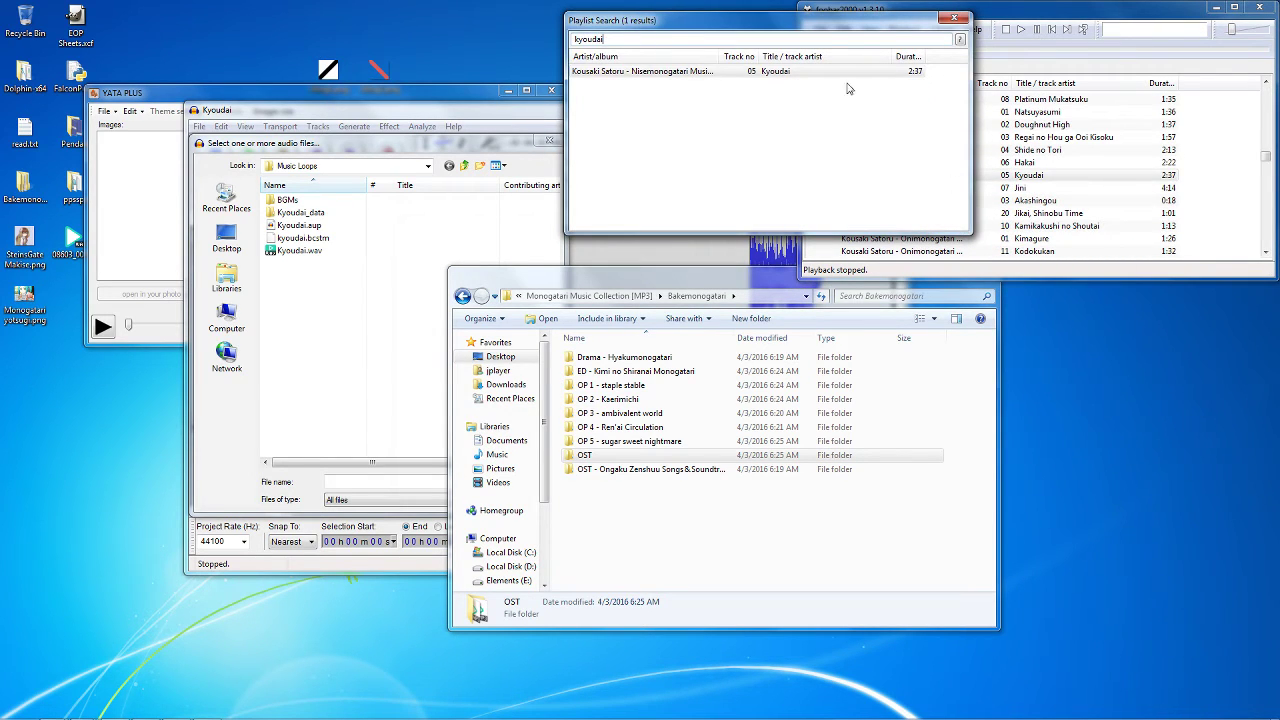
right_click(852, 71)
right_click(1080, 177)
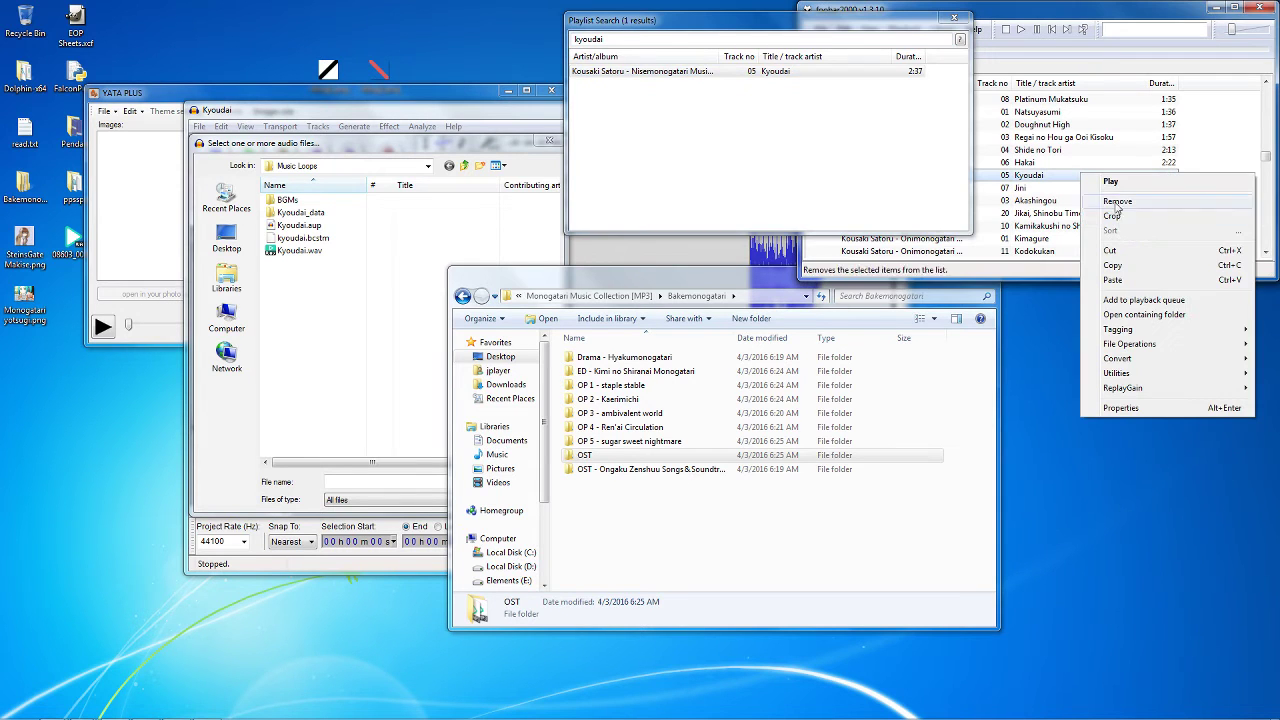
click(1135, 317)
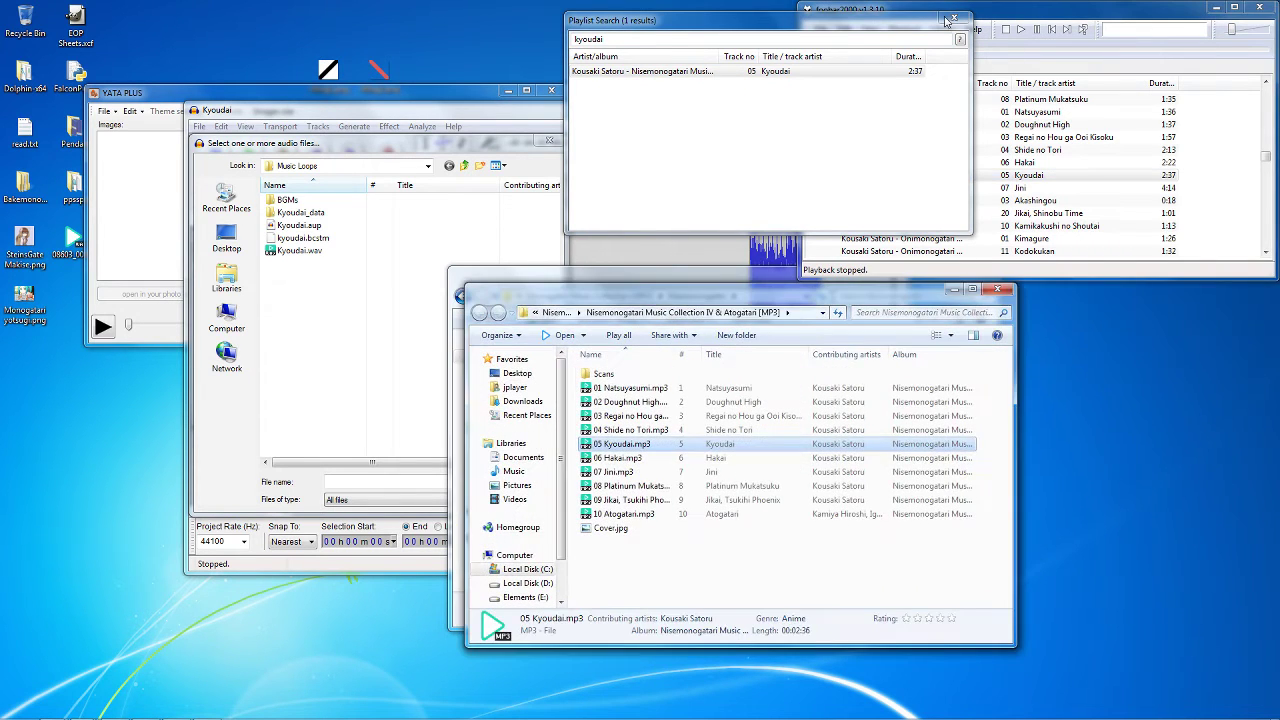
drag(632, 450, 380, 460)
Cancel the audio-file Open dialog and reposition the Audacity window
click(380, 460)
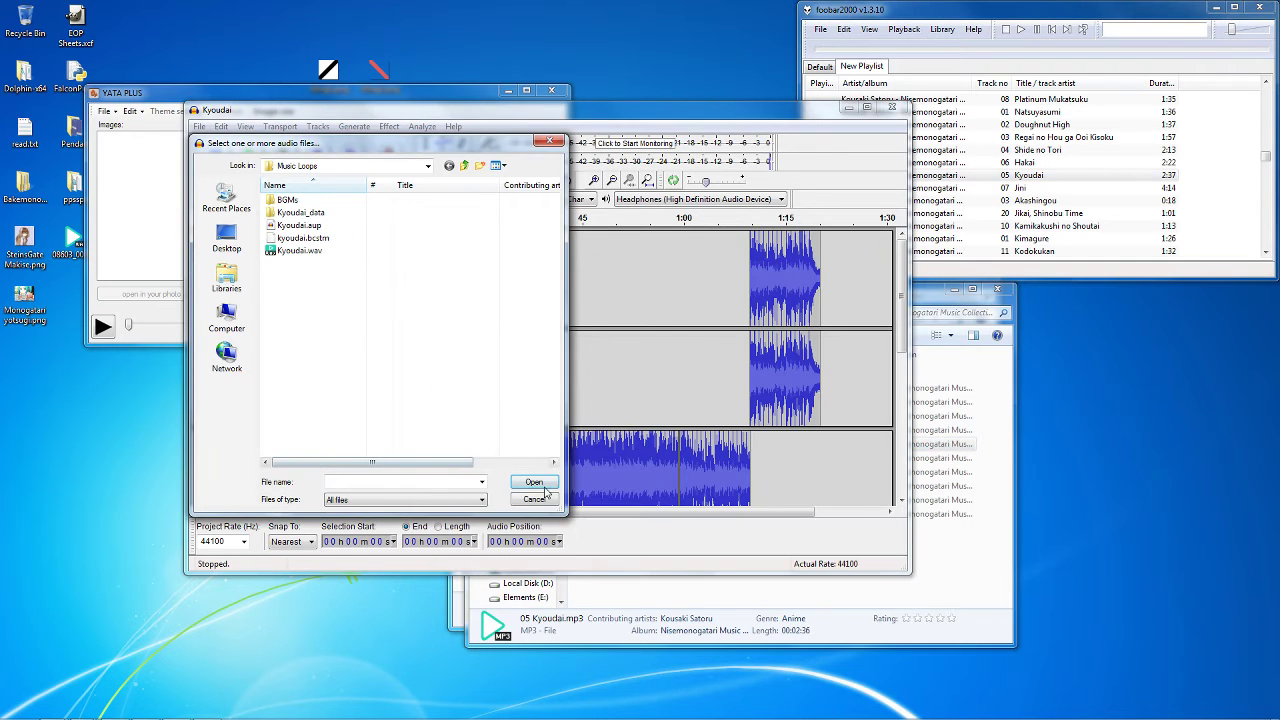
click(540, 505)
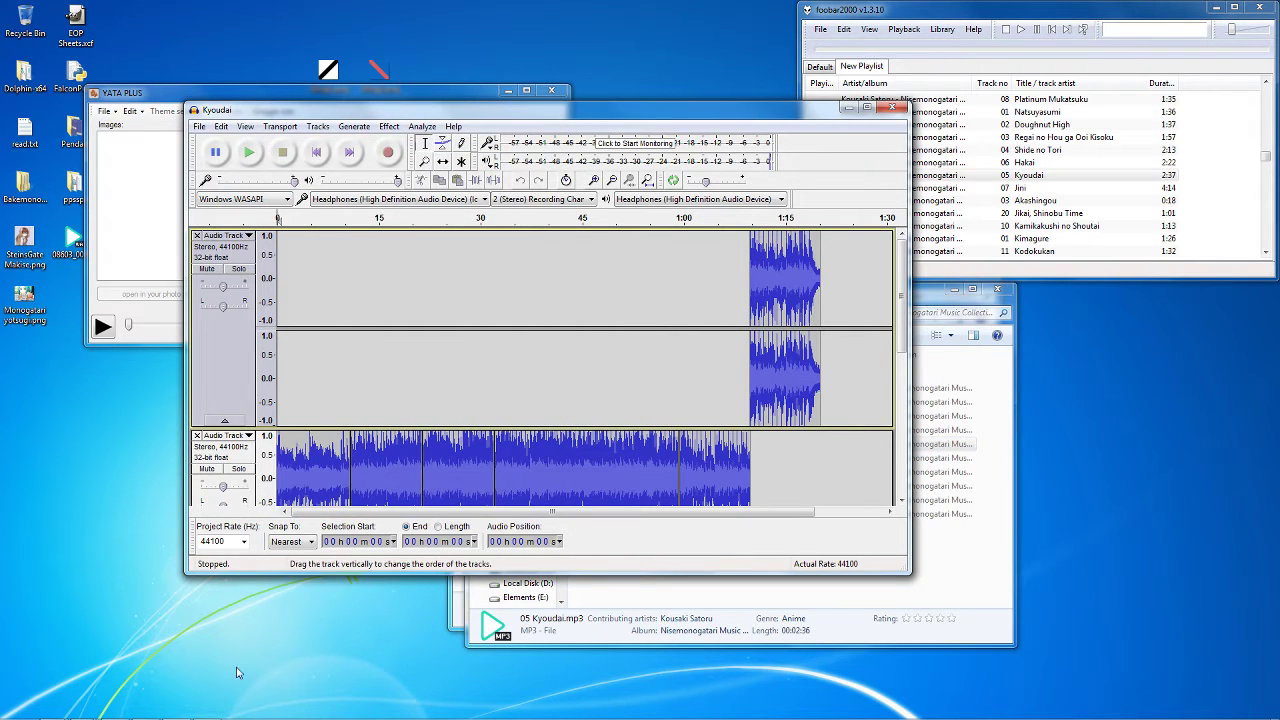
drag(520, 110, 438, 78)
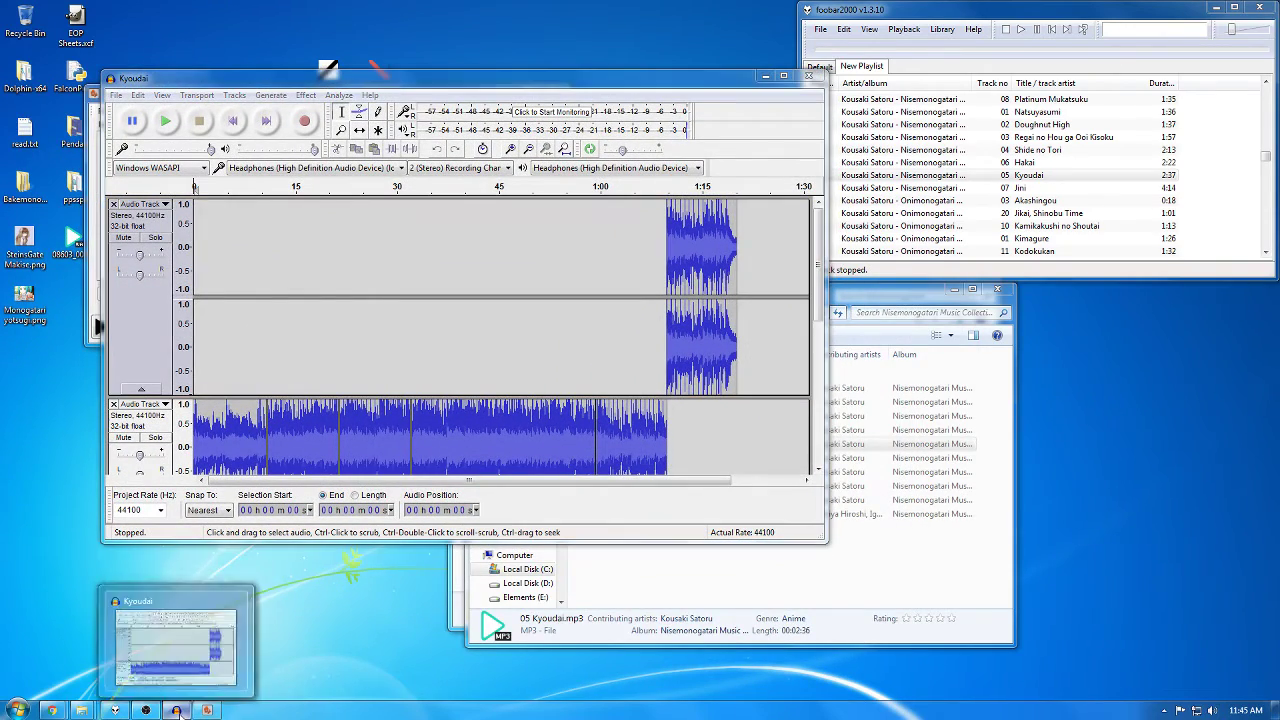
right_click(176, 710)
double_click(495, 78)
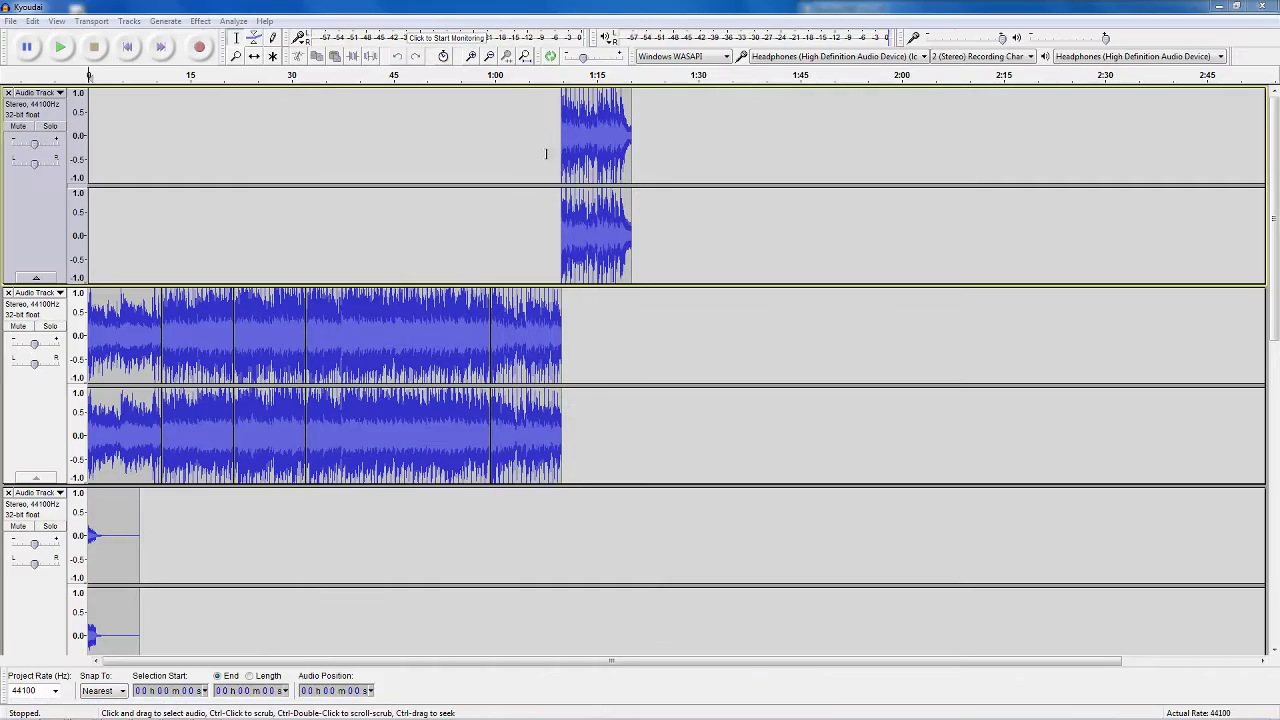
double_click(496, 7)
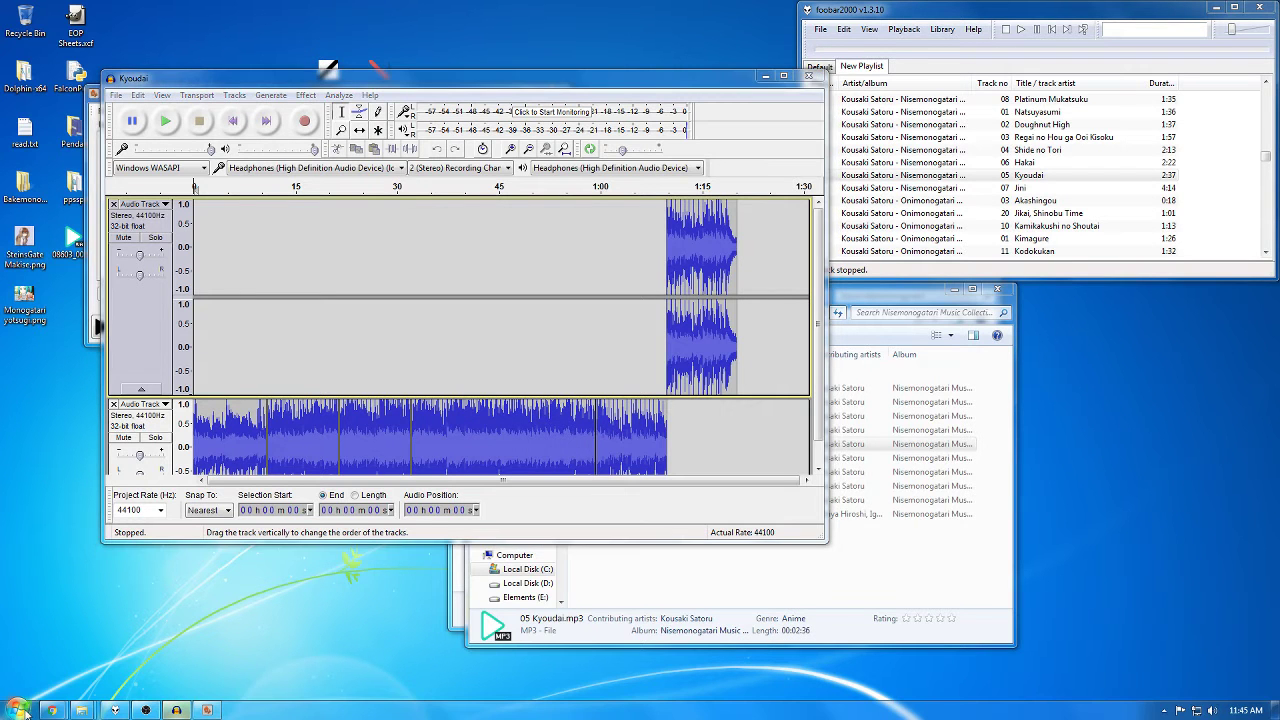
Create a new empty Audacity project with File > New and move it aside
click(116, 95)
click(130, 111)
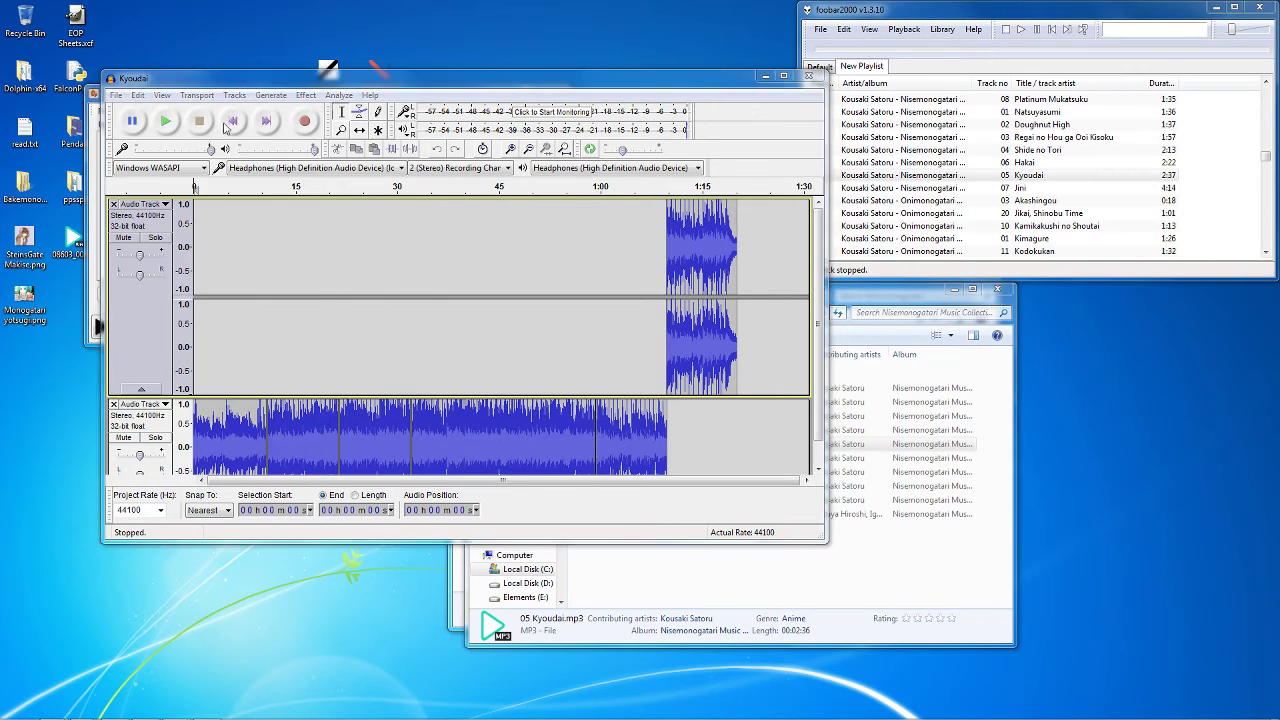
drag(484, 97, 418, 109)
Drag 05 Kyoudai.mp3 into the new project, then minimize its folder and resize Audacity
click(875, 291)
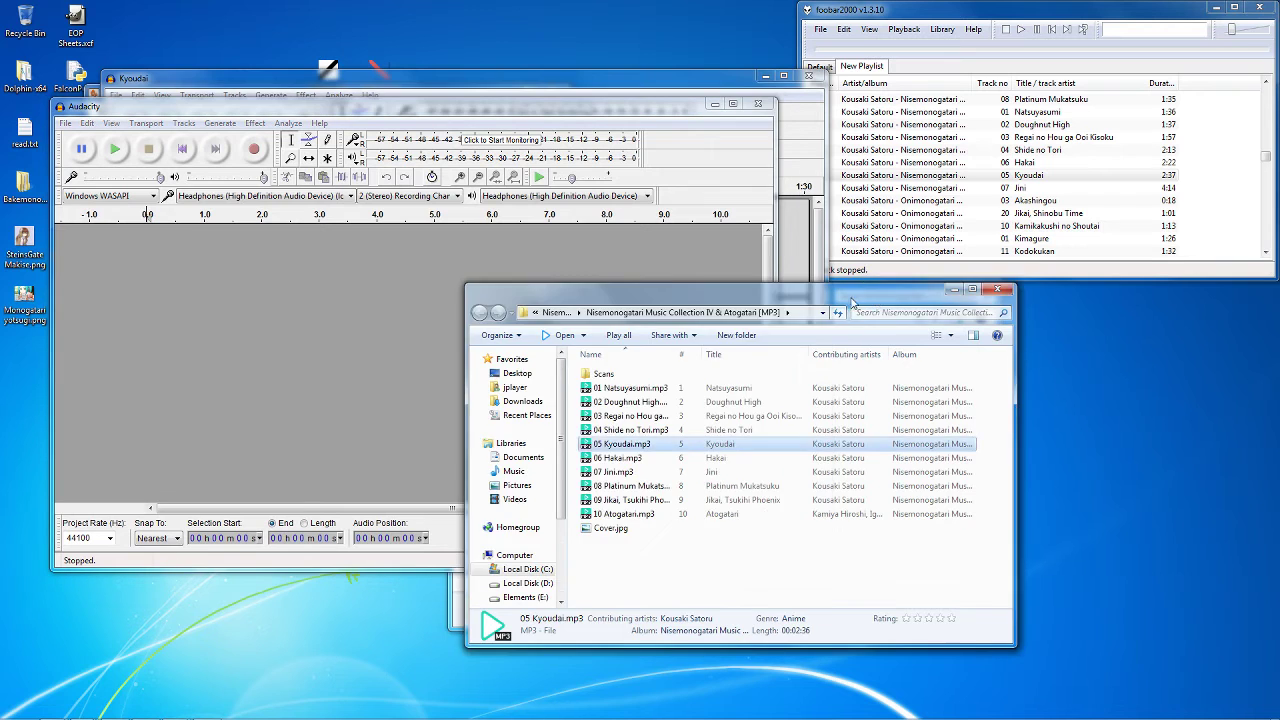
drag(847, 297, 972, 241)
drag(760, 376, 500, 290)
click(675, 97)
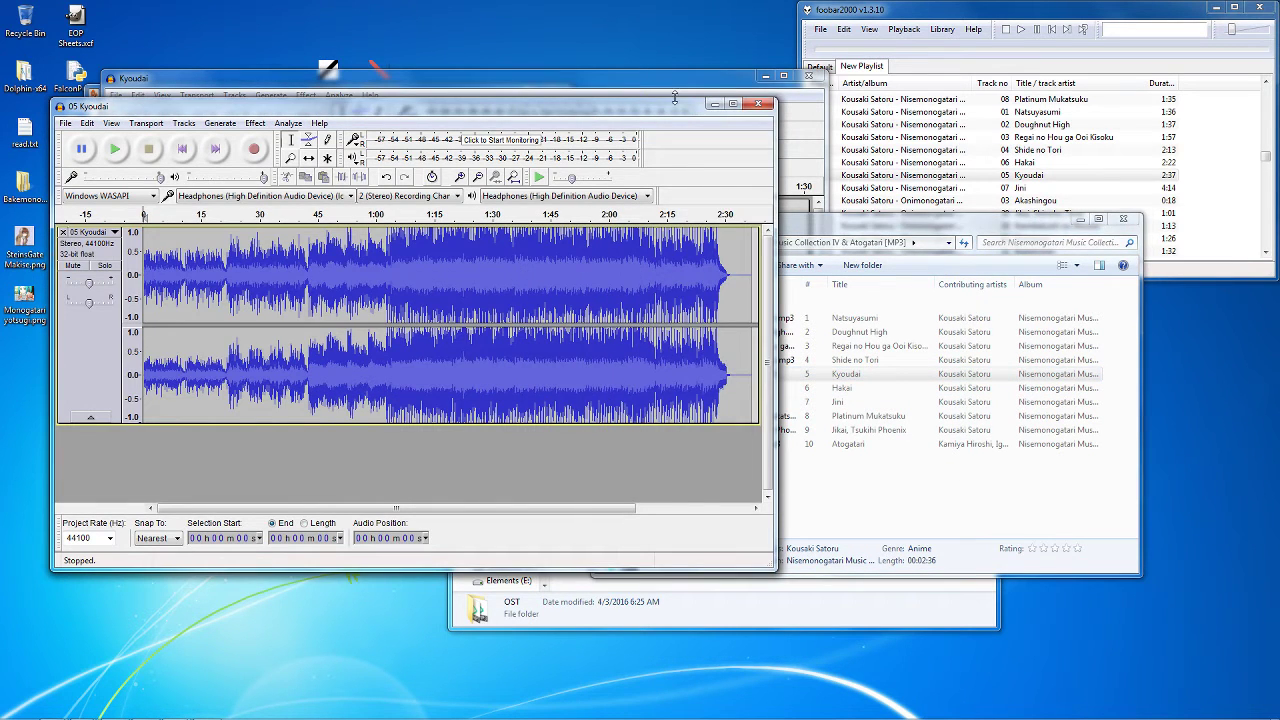
click(1033, 241)
click(1080, 218)
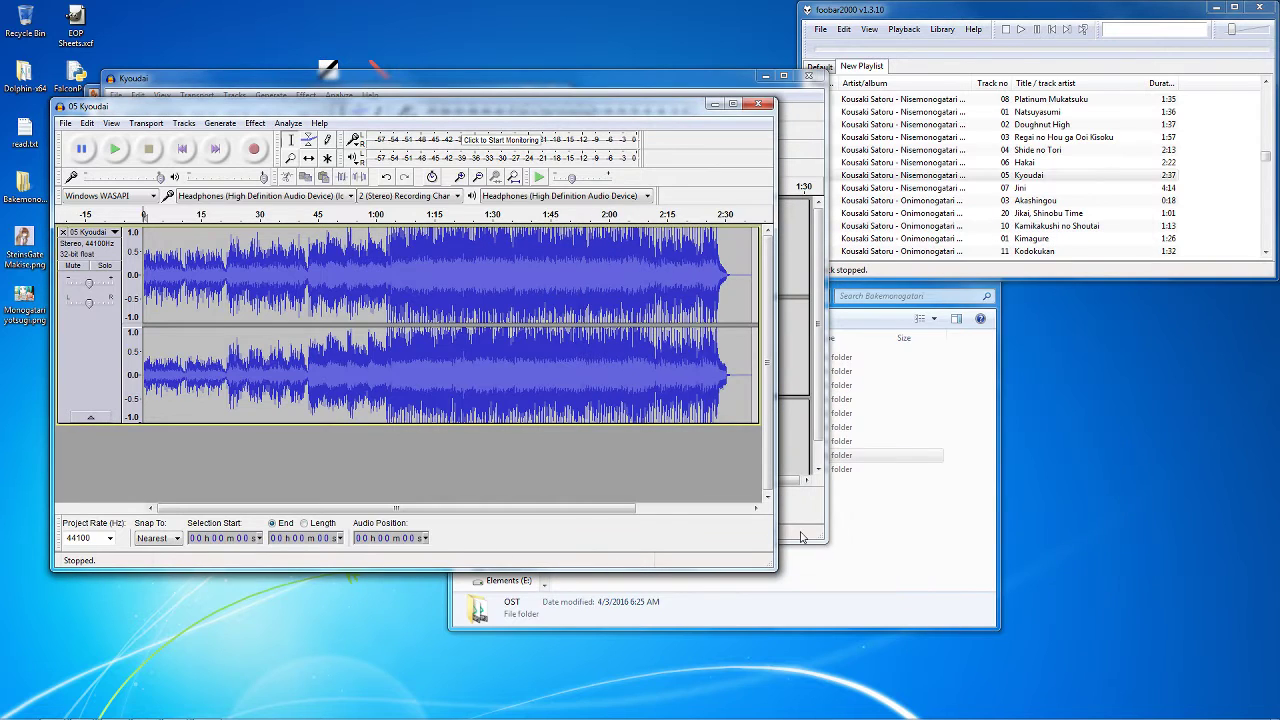
drag(765, 563, 780, 519)
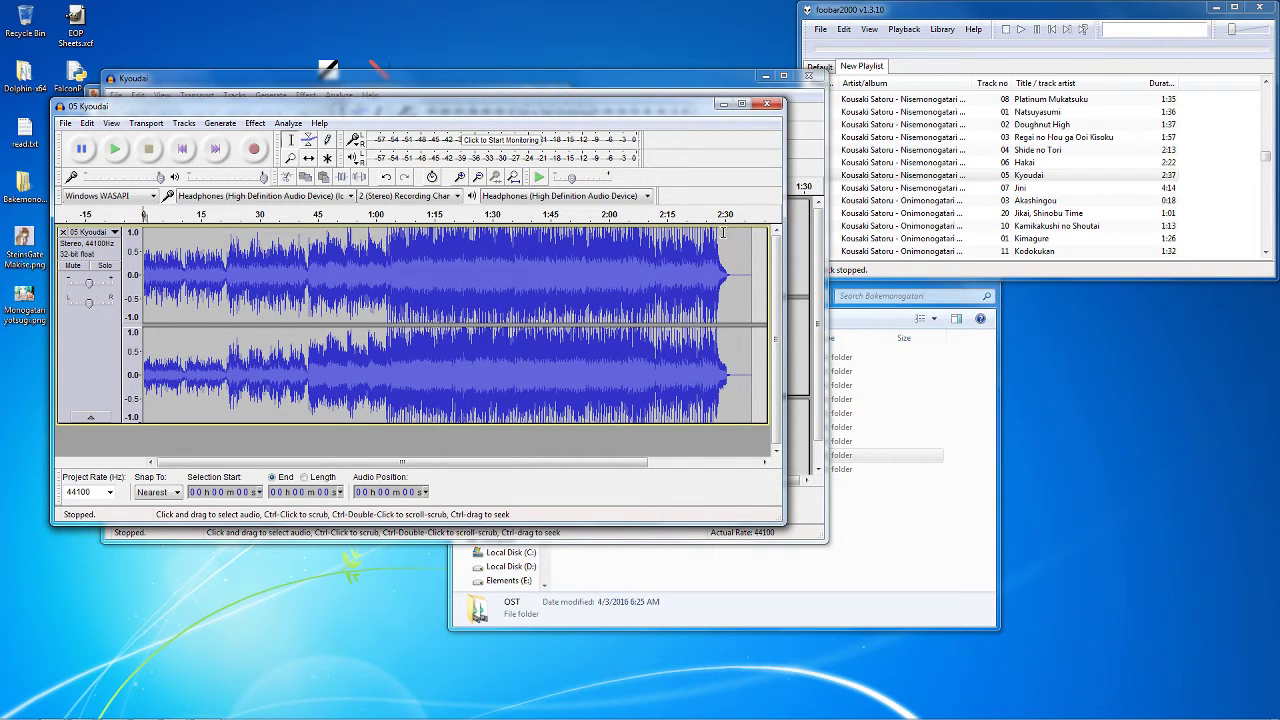
drag(727, 233, 140, 280)
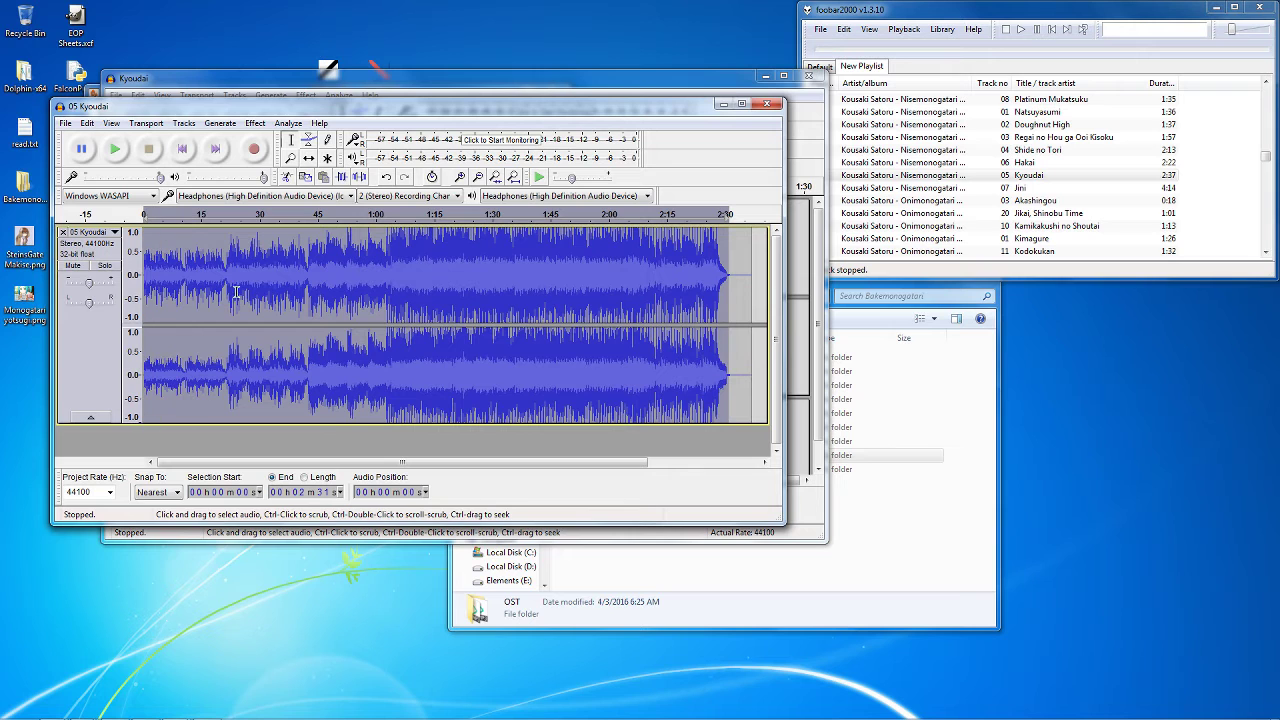
key(space)
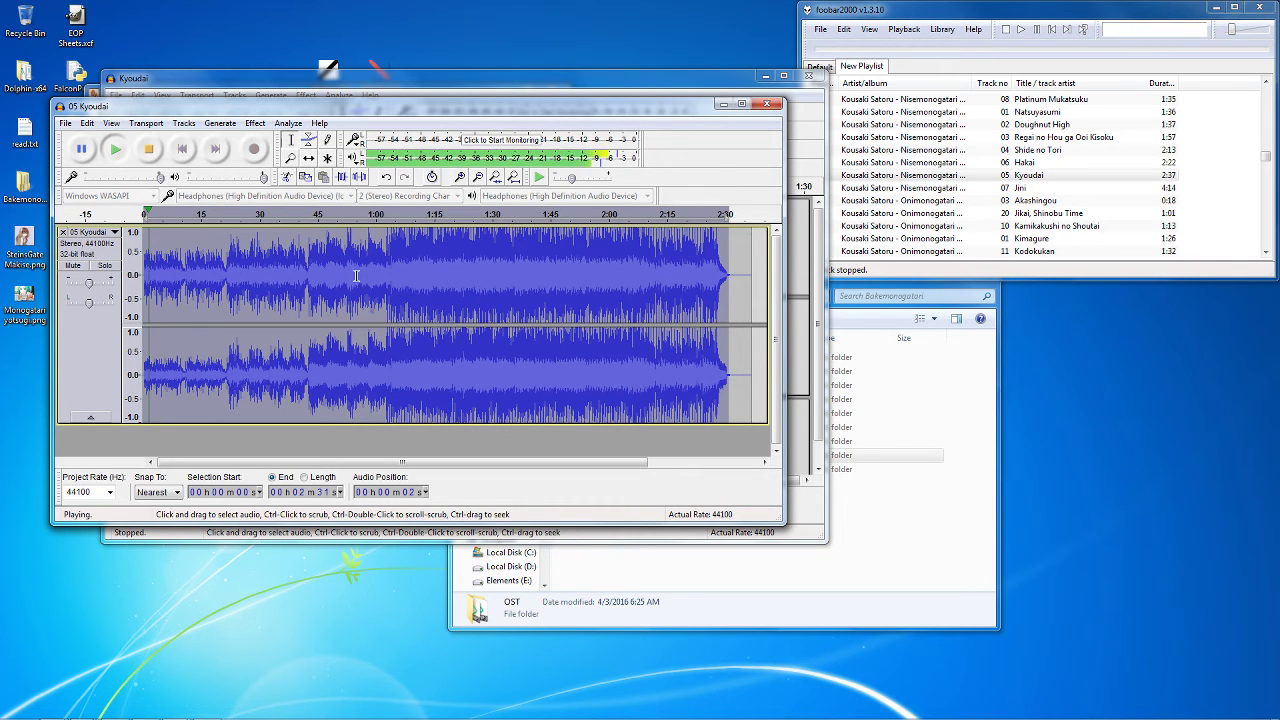
click(175, 710)
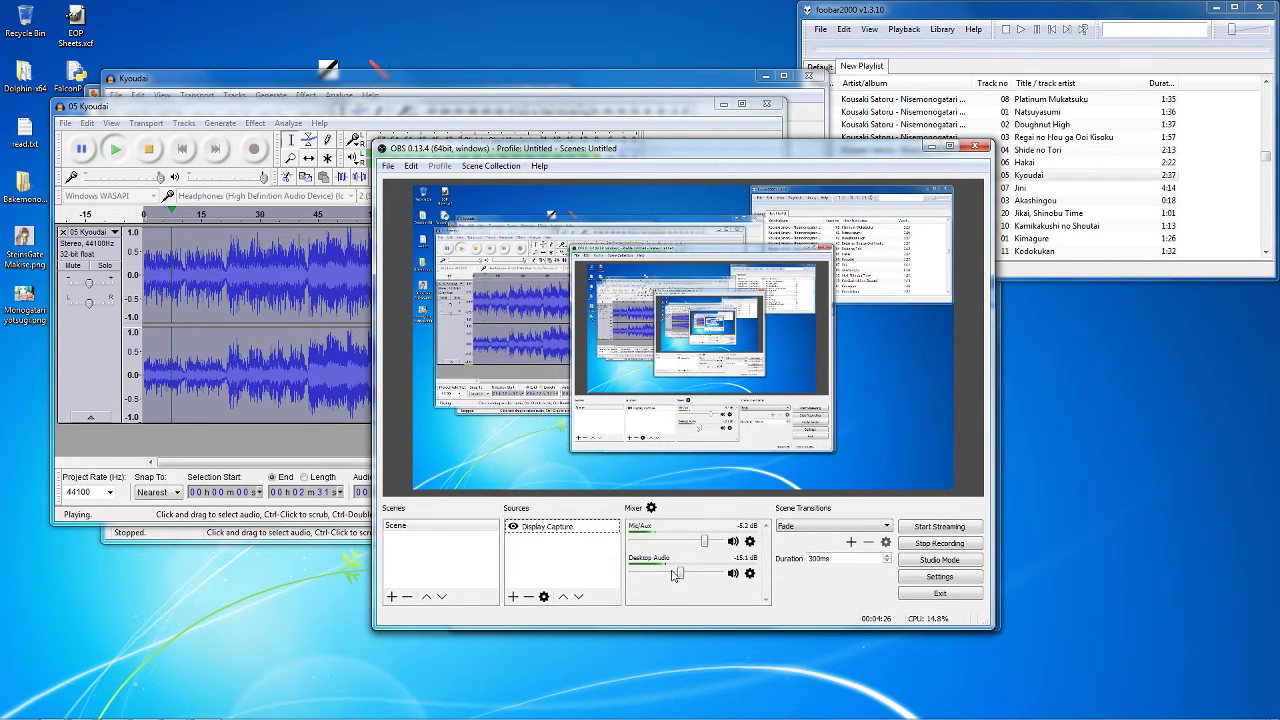
click(148, 148)
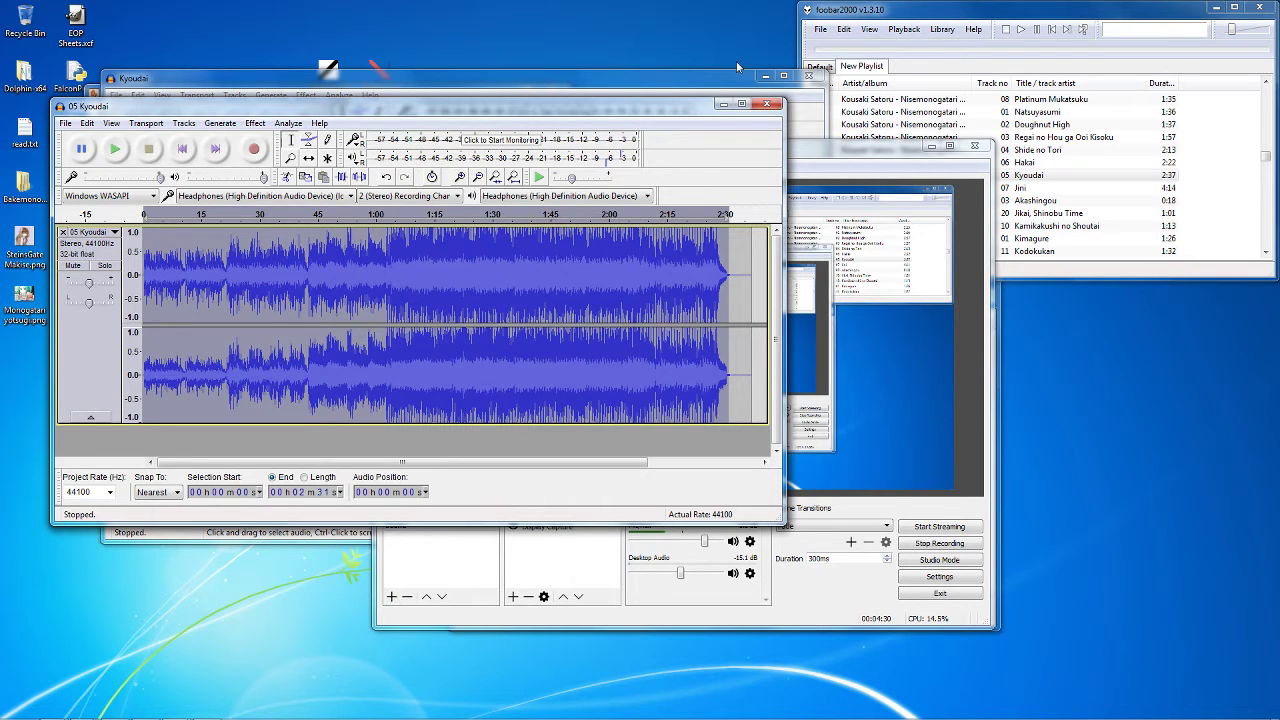
click(870, 145)
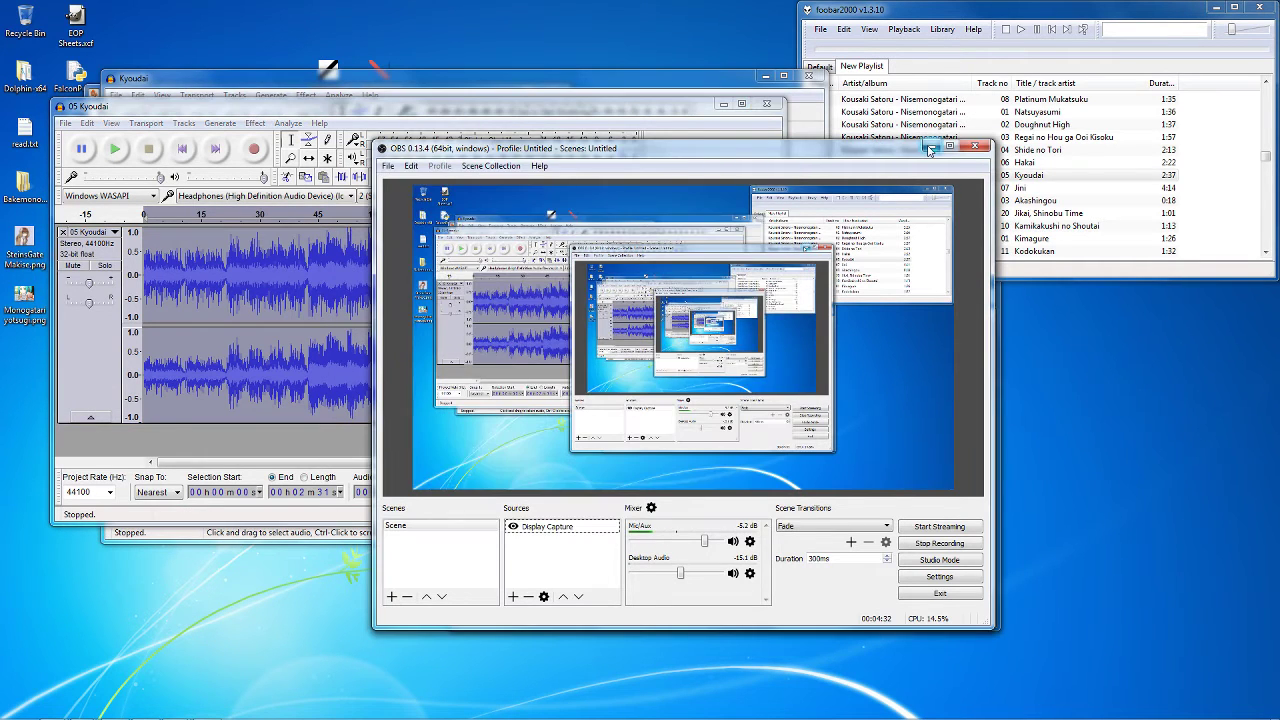
click(929, 148)
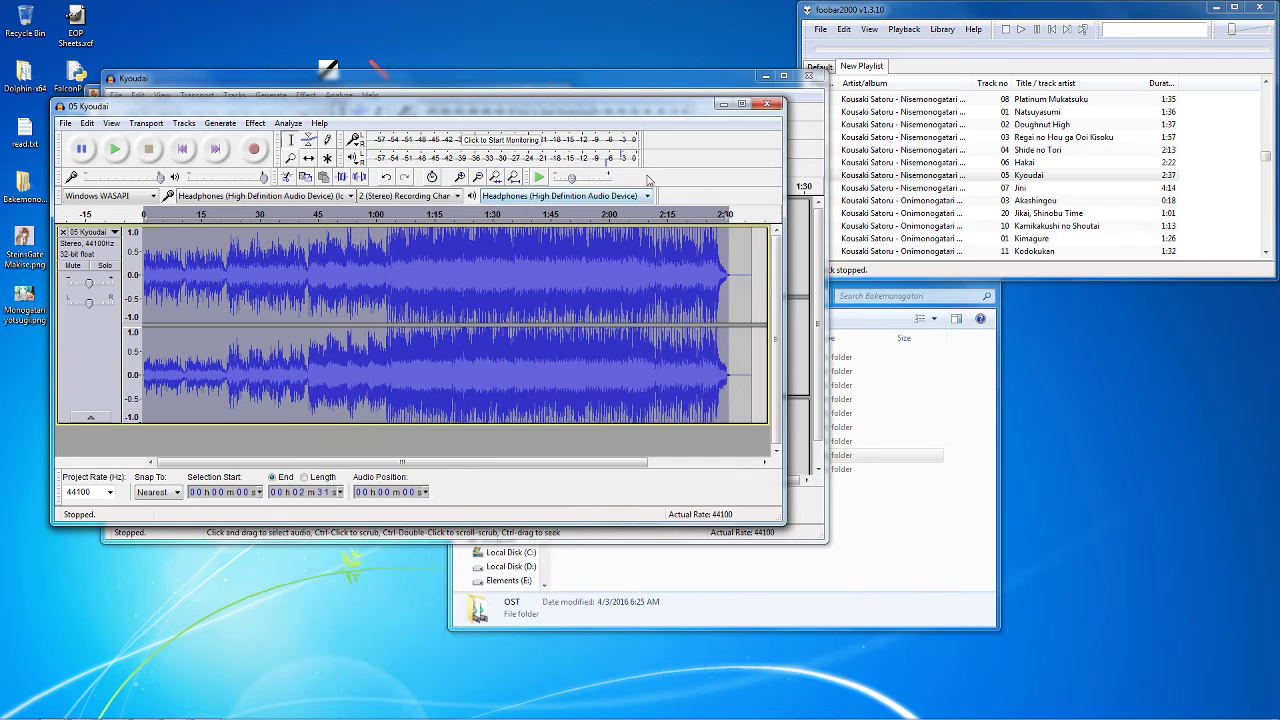
click(147, 710)
click(147, 710)
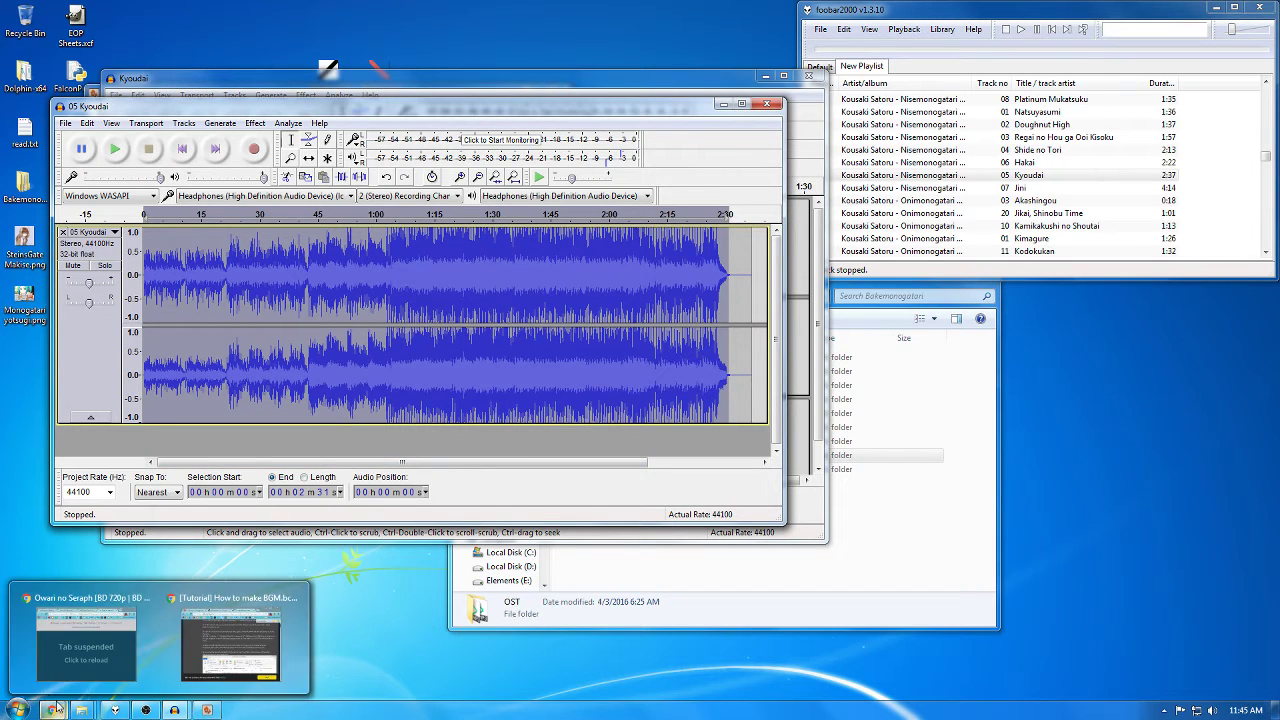
Launch Calculator by searching 'calc' in the Start menu
click(30, 712)
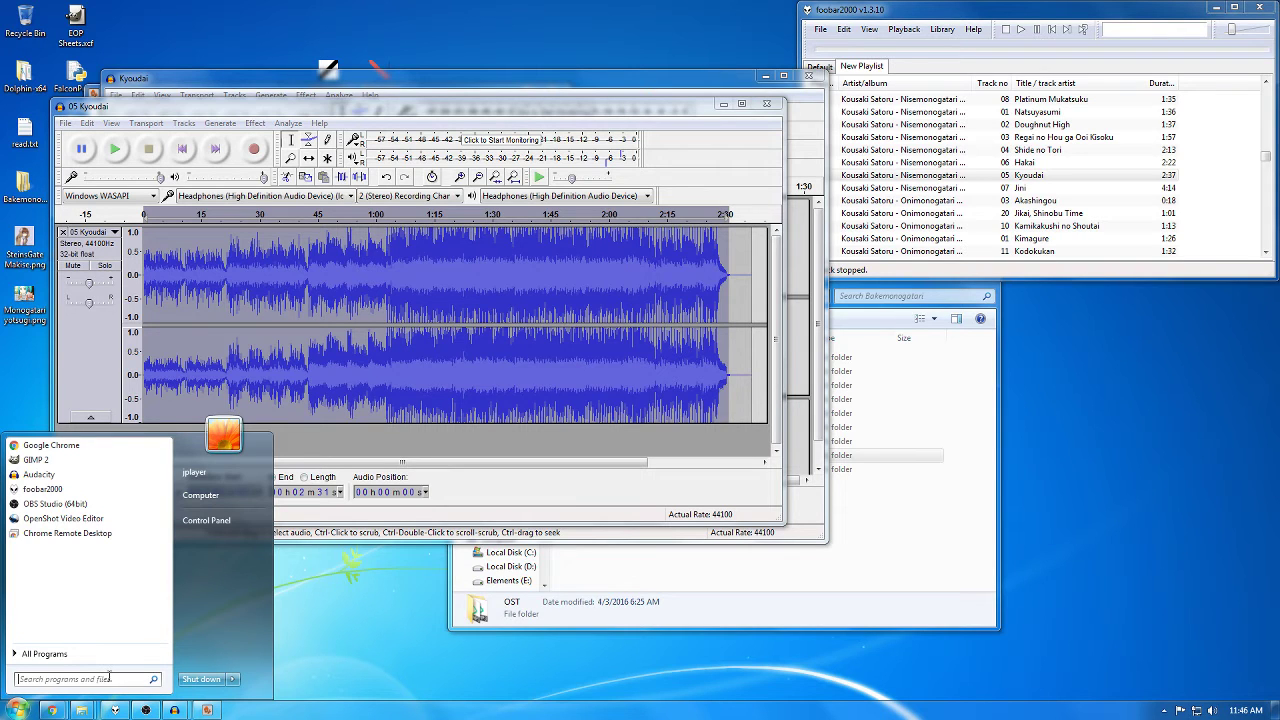
text(calc)
key(Return)
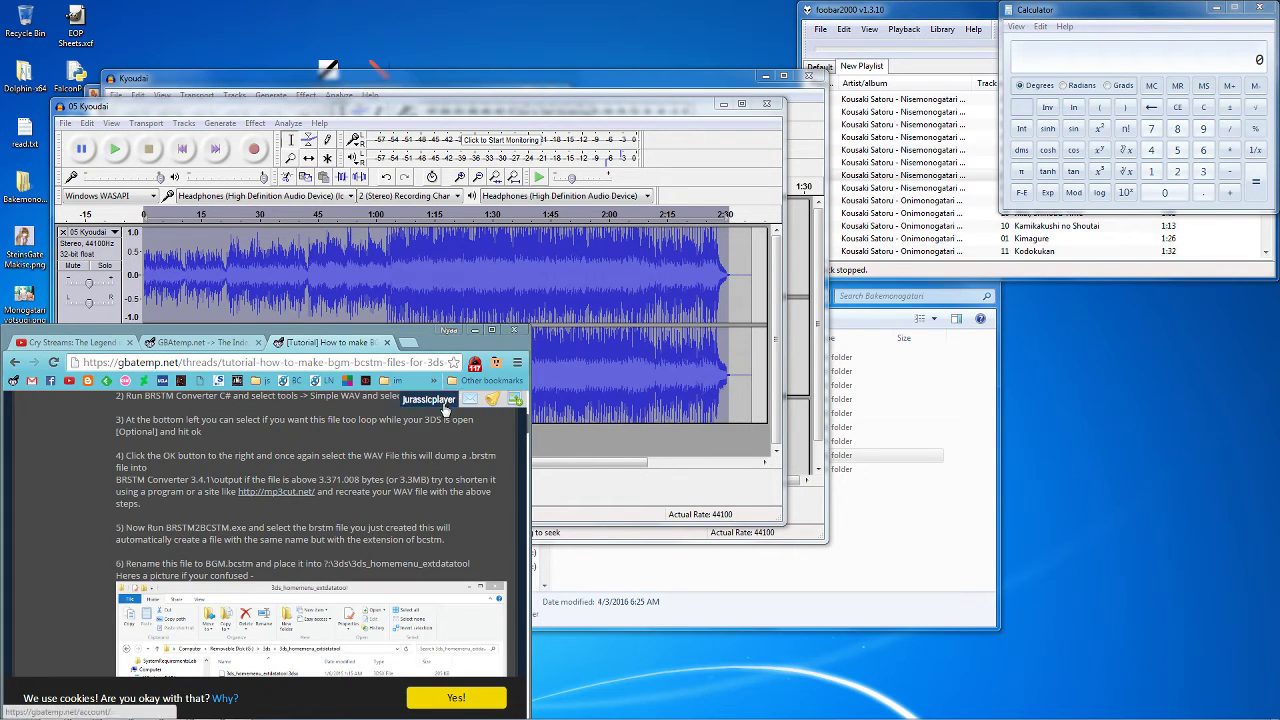
Open the sample-rate blog post in Chrome and scroll down to its summary
mouse_move(445, 410)
click(388, 628)
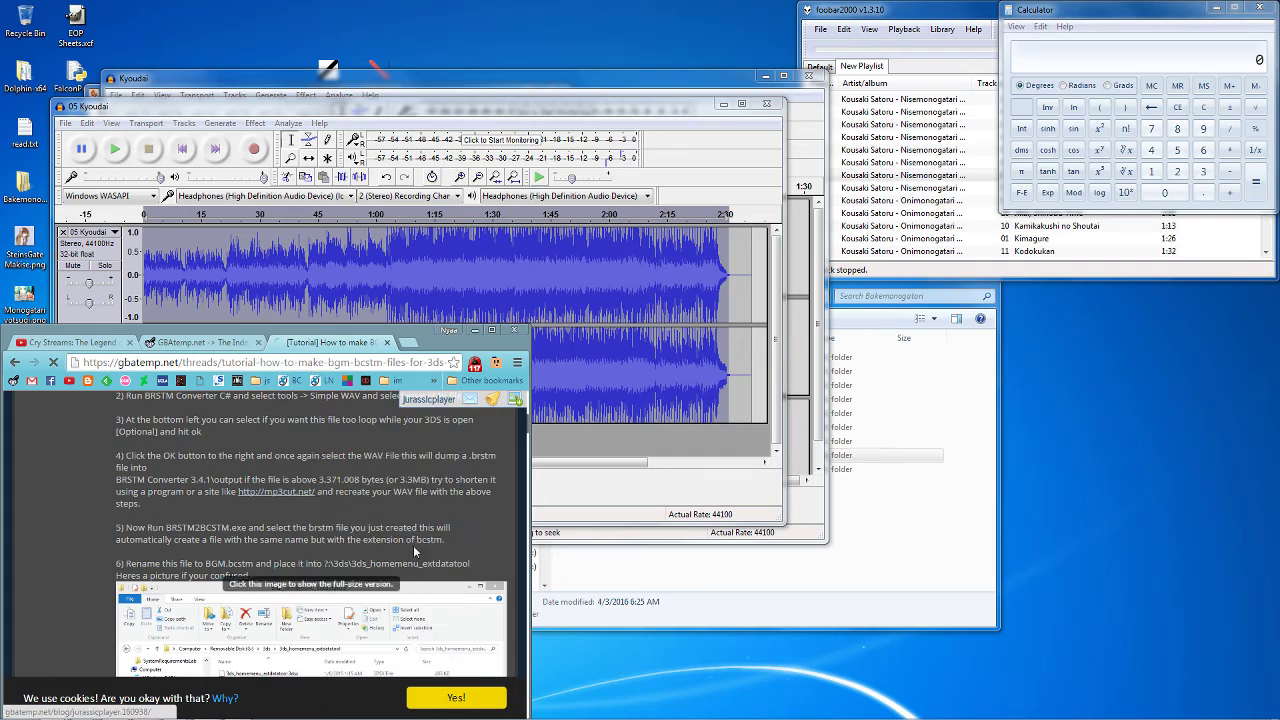
scroll(374, 465, down, 5)
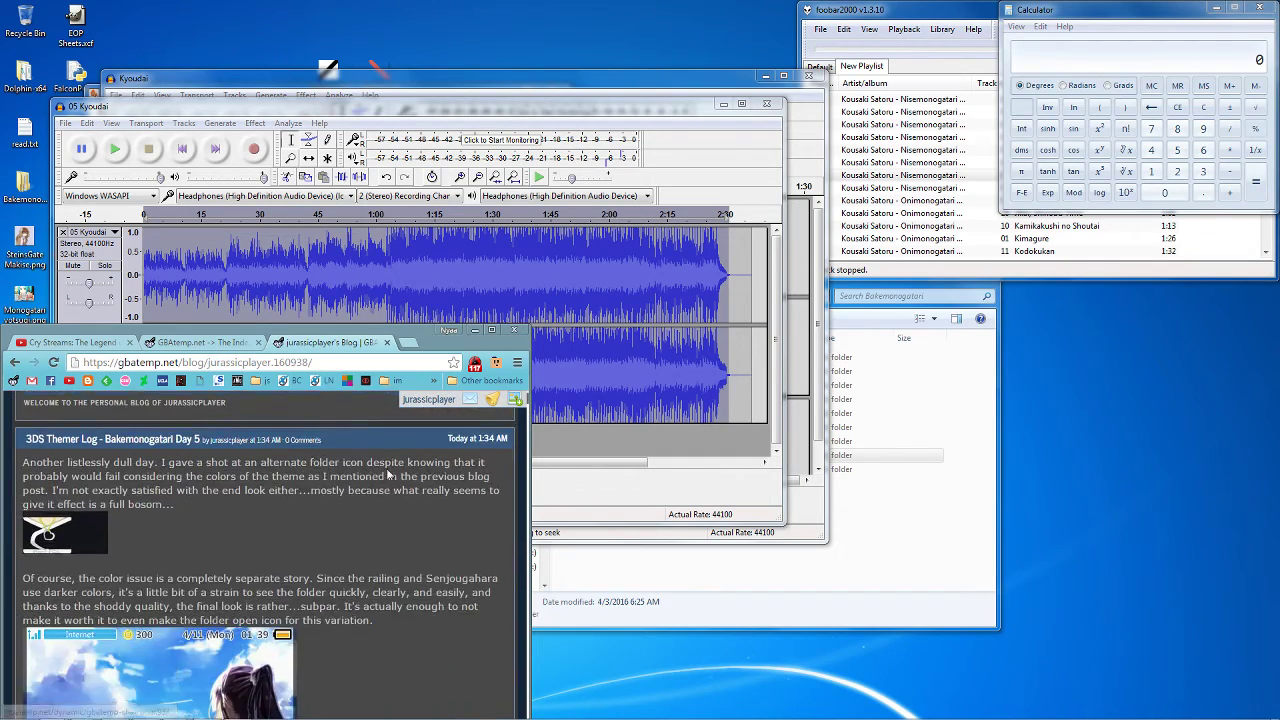
scroll(374, 465, down, 15)
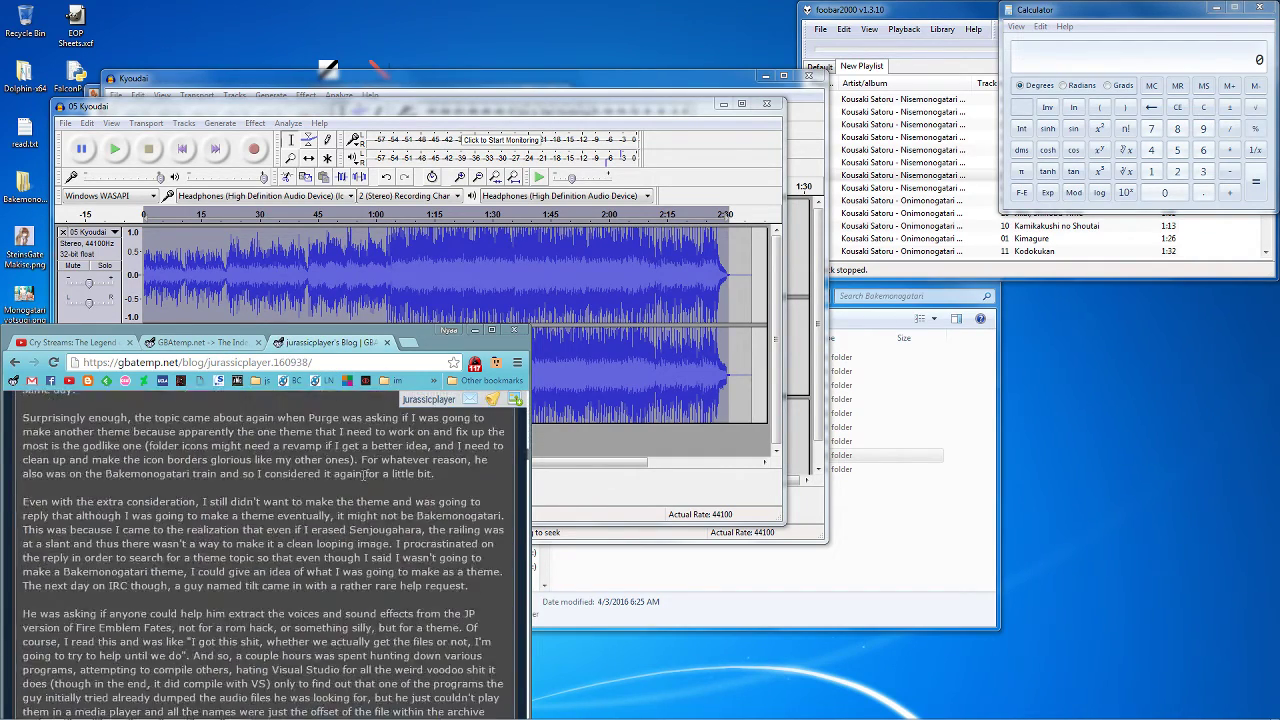
scroll(358, 474, down, 15)
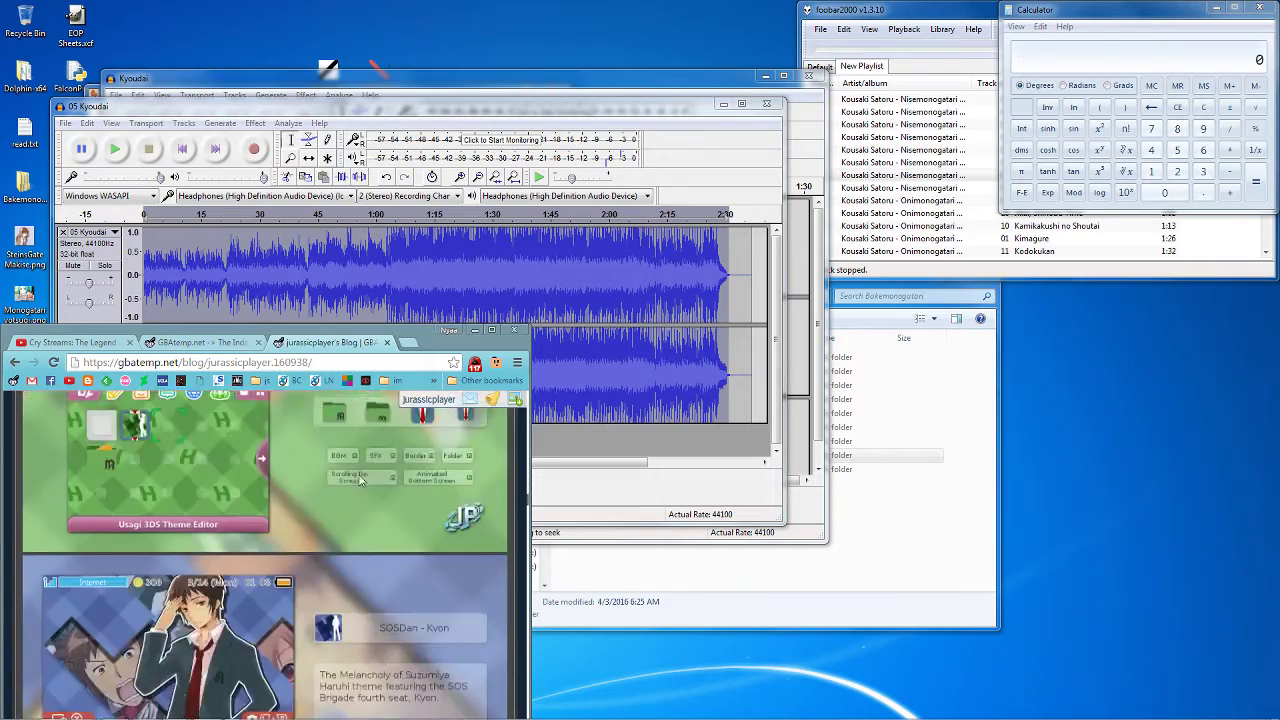
scroll(358, 474, down, 15)
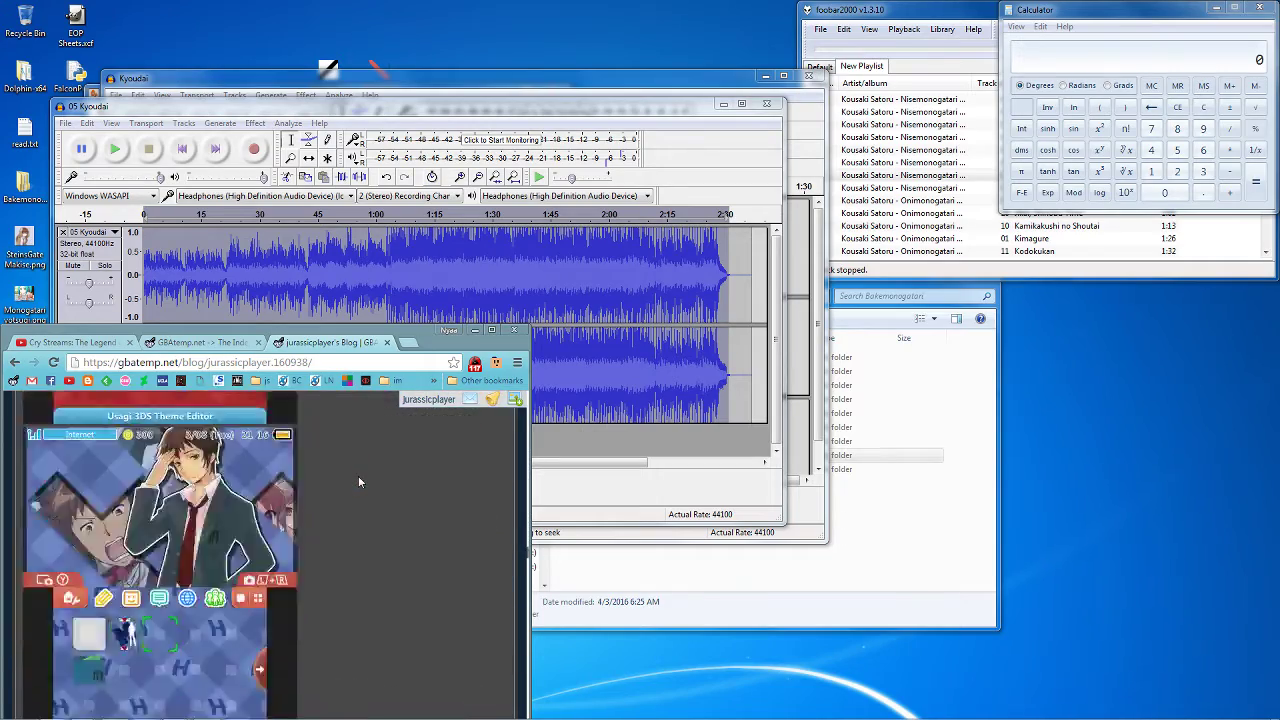
scroll(358, 482, down, 15)
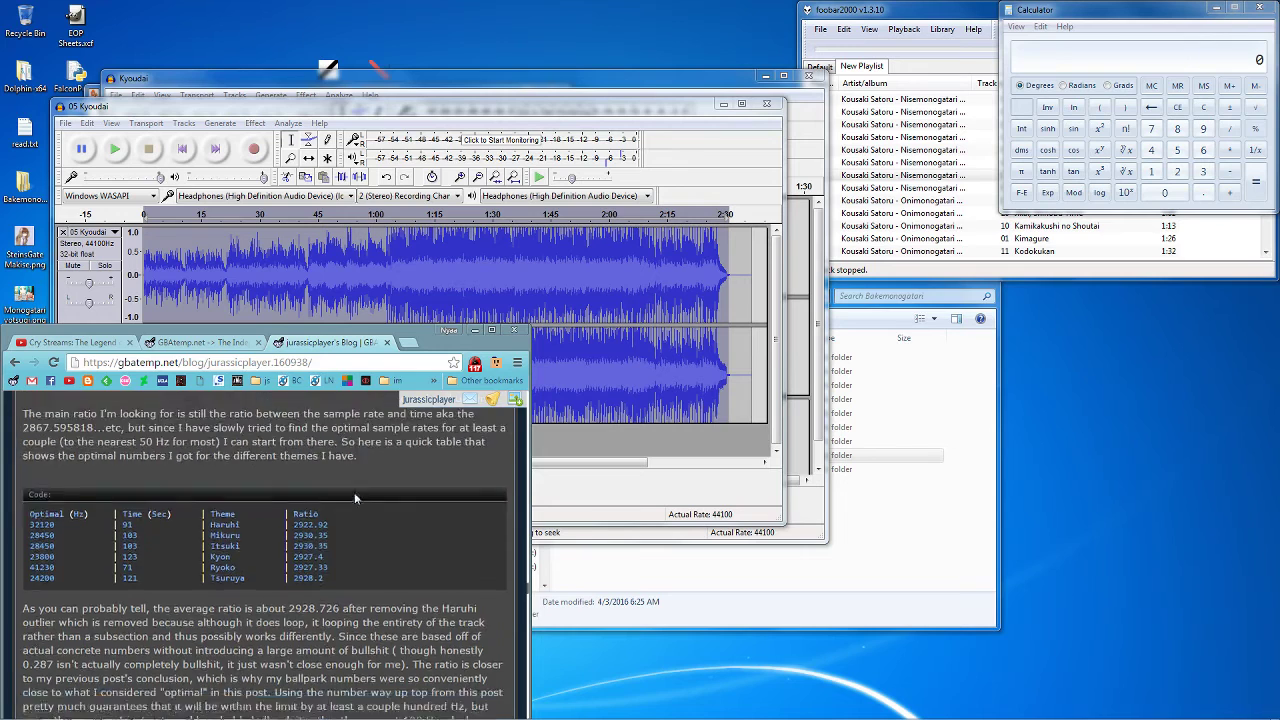
scroll(392, 514, up, 3)
Highlight the two sample-rate formula lines, including the 2,922,920 / time (sec) full-loop rate
drag(275, 504, 157, 536)
click(343, 536)
drag(308, 549, 24, 532)
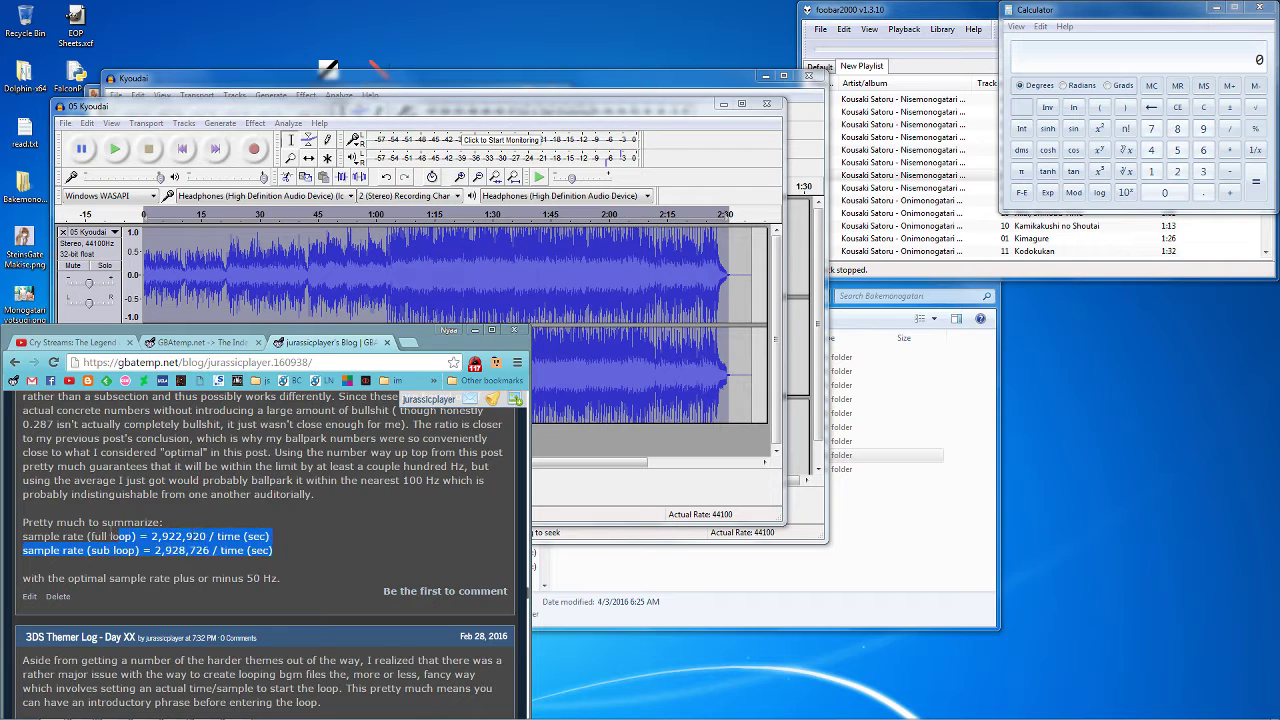
click(325, 558)
drag(325, 556, 24, 532)
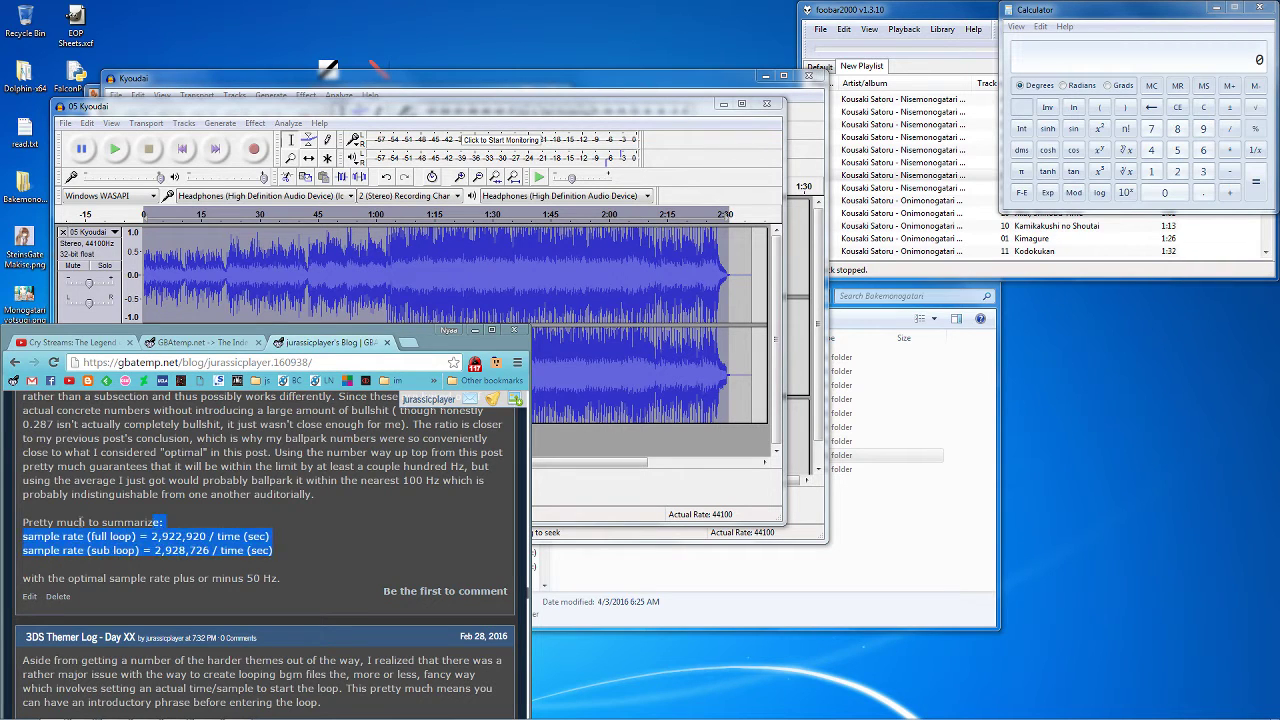
click(192, 528)
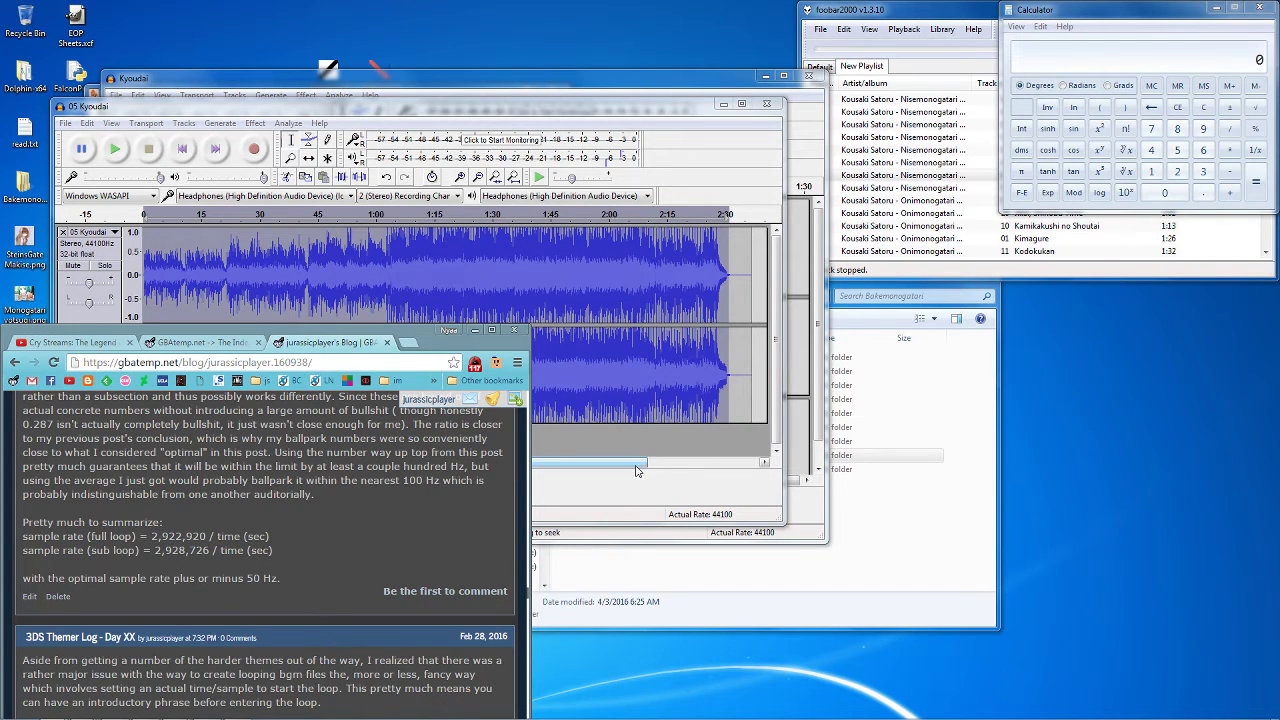
click(607, 109)
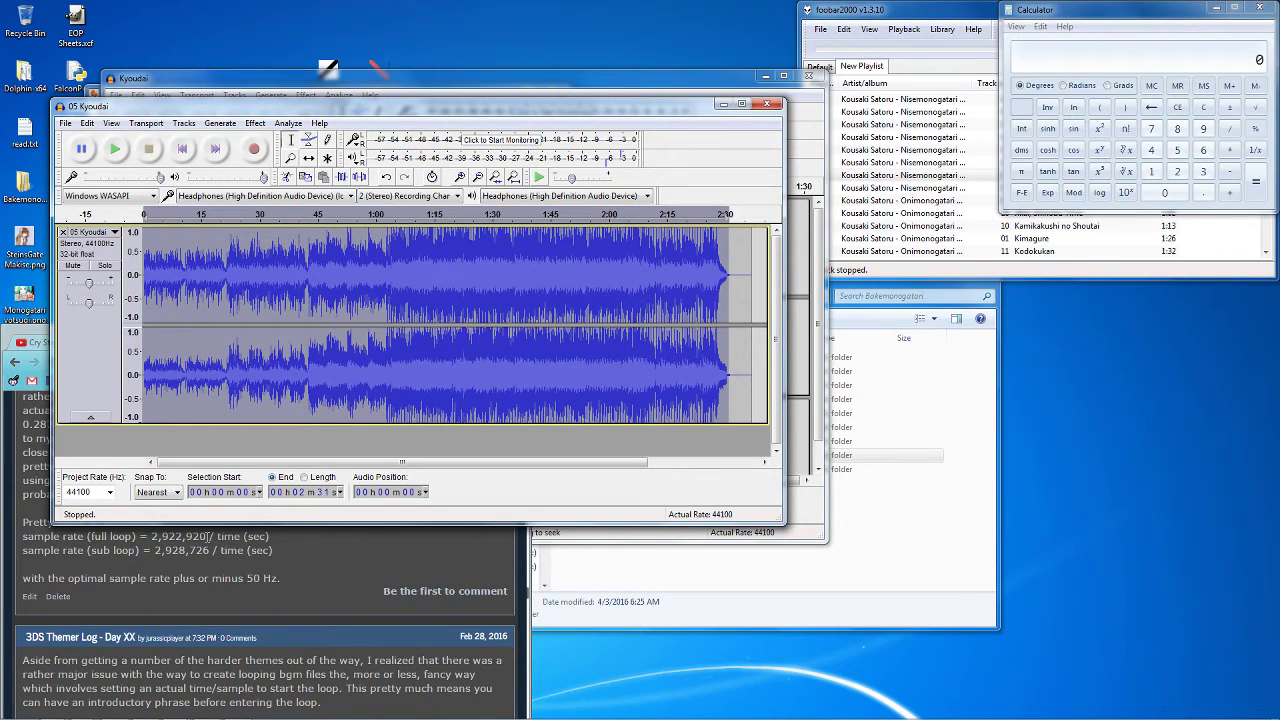
Copy 2,922,920 from the blog into Calculator and divide it by 150, giving 19486.1333…
click(207, 536)
drag(207, 536, 157, 536)
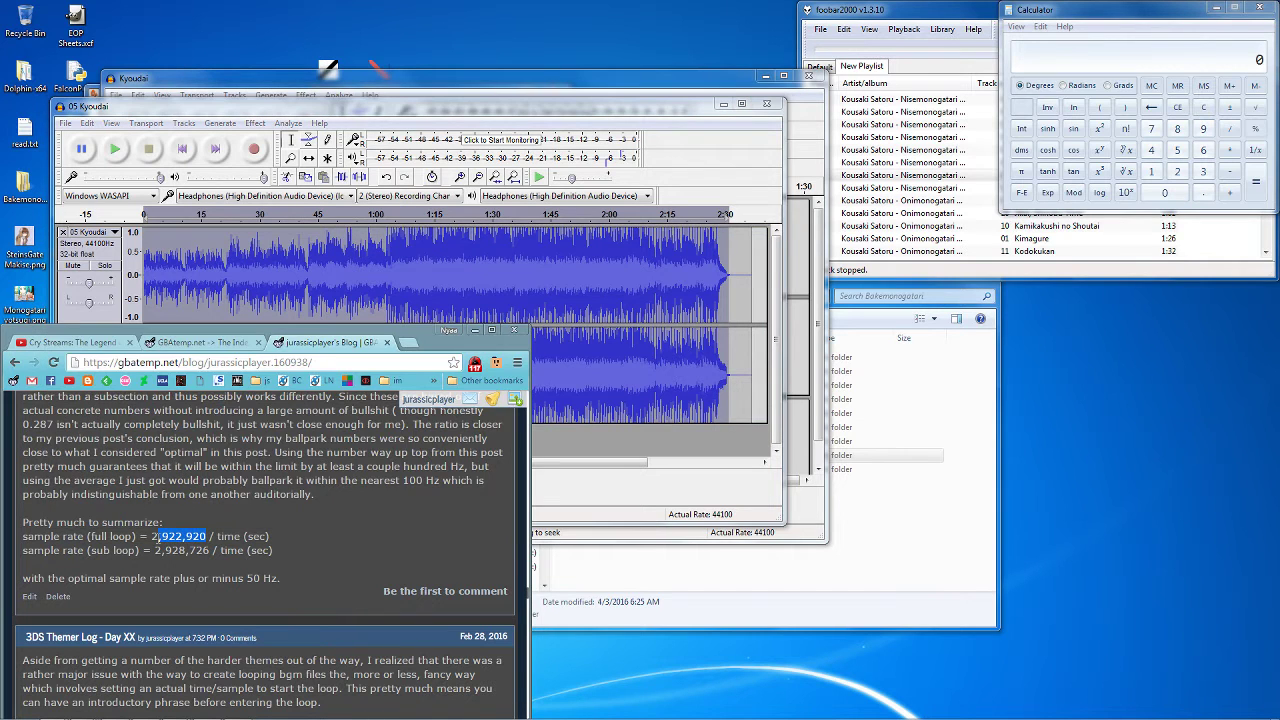
click(1178, 54)
text(2922920)
click(1229, 128)
click(1152, 172)
click(1177, 150)
click(1164, 192)
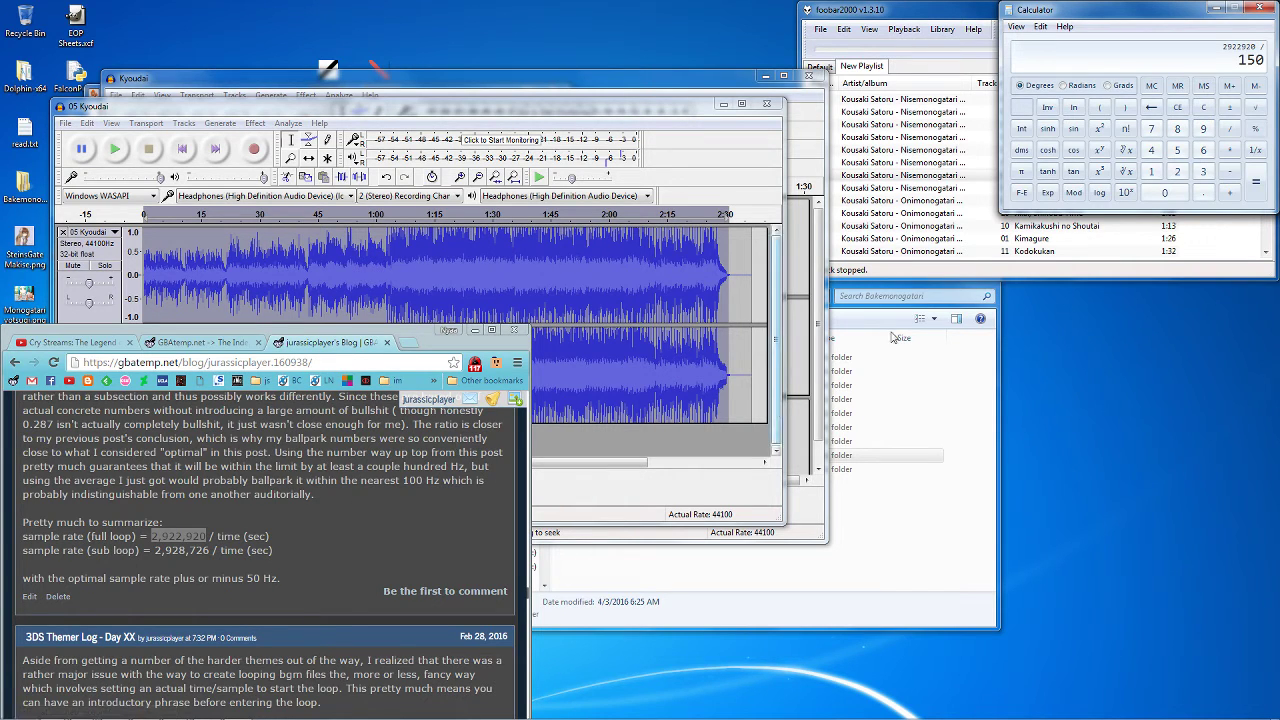
click(1256, 182)
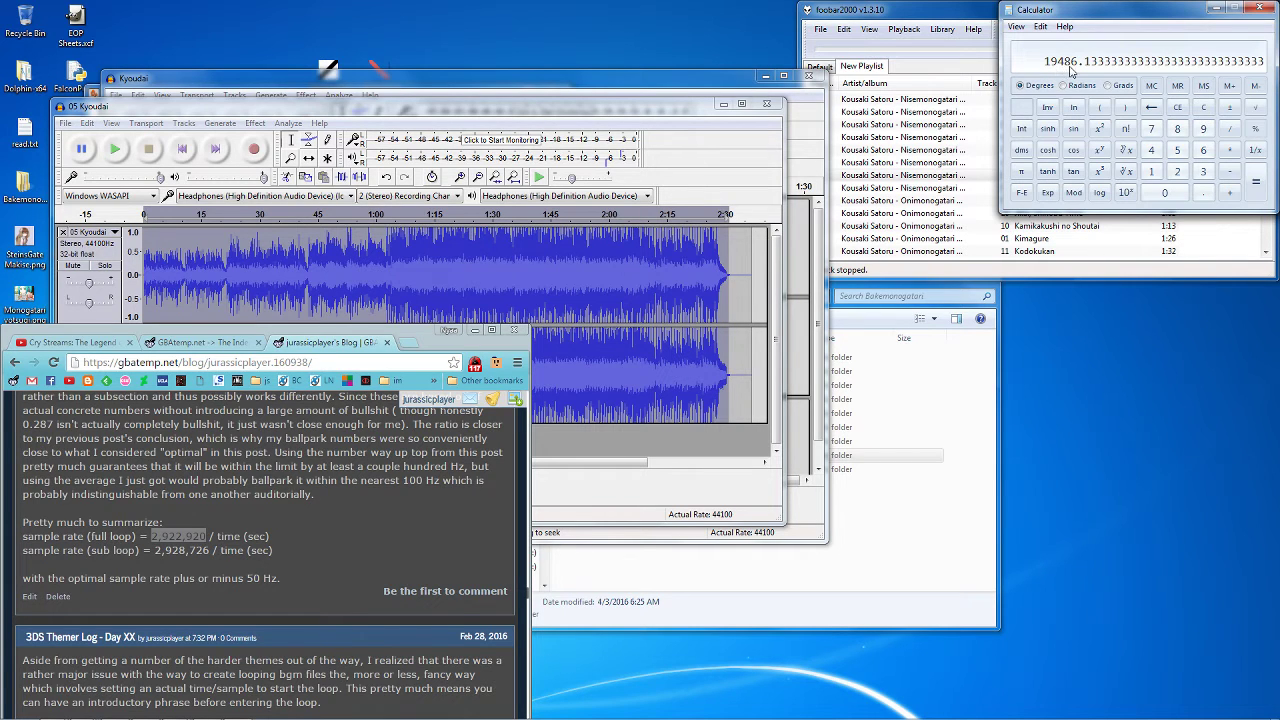
click(624, 111)
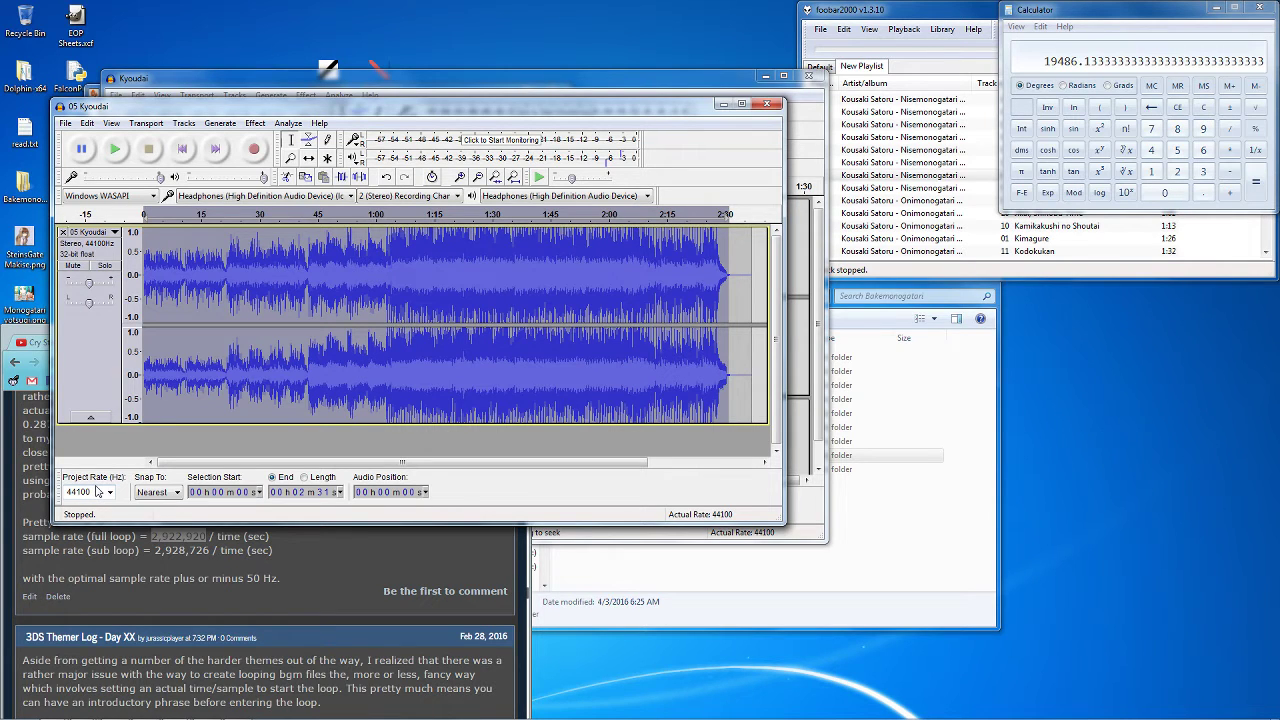
click(110, 492)
click(88, 537)
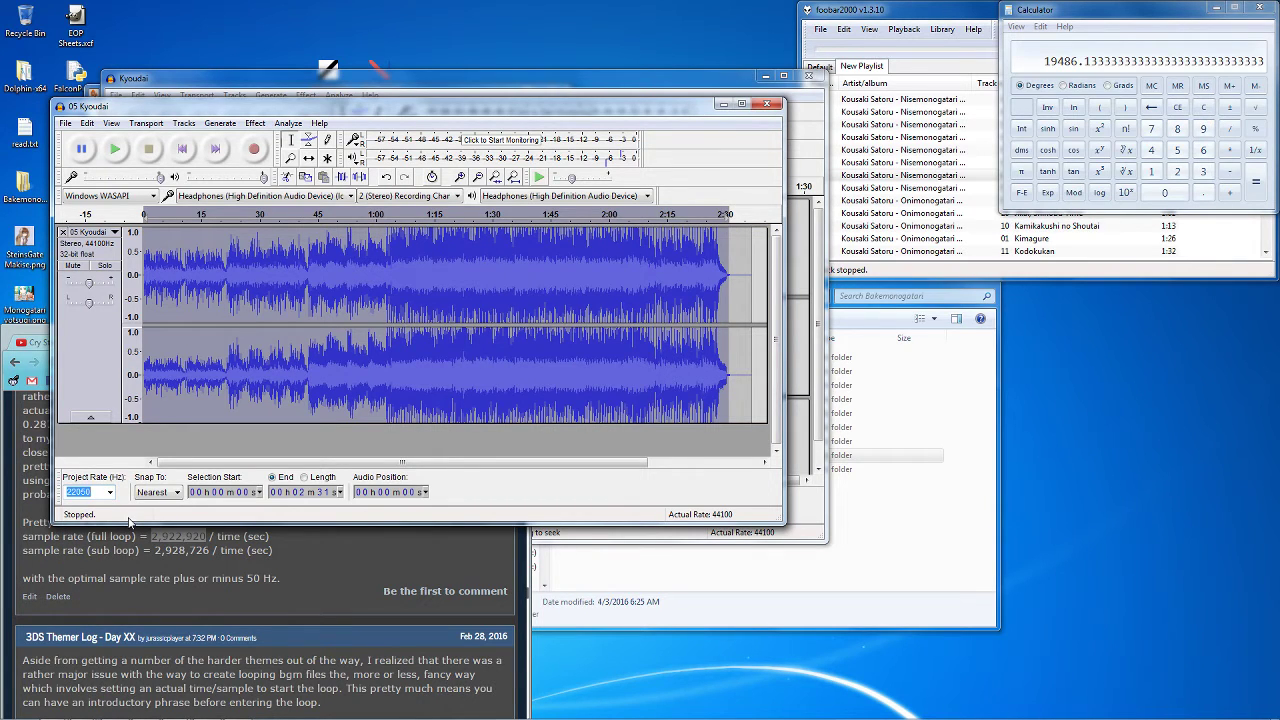
click(110, 493)
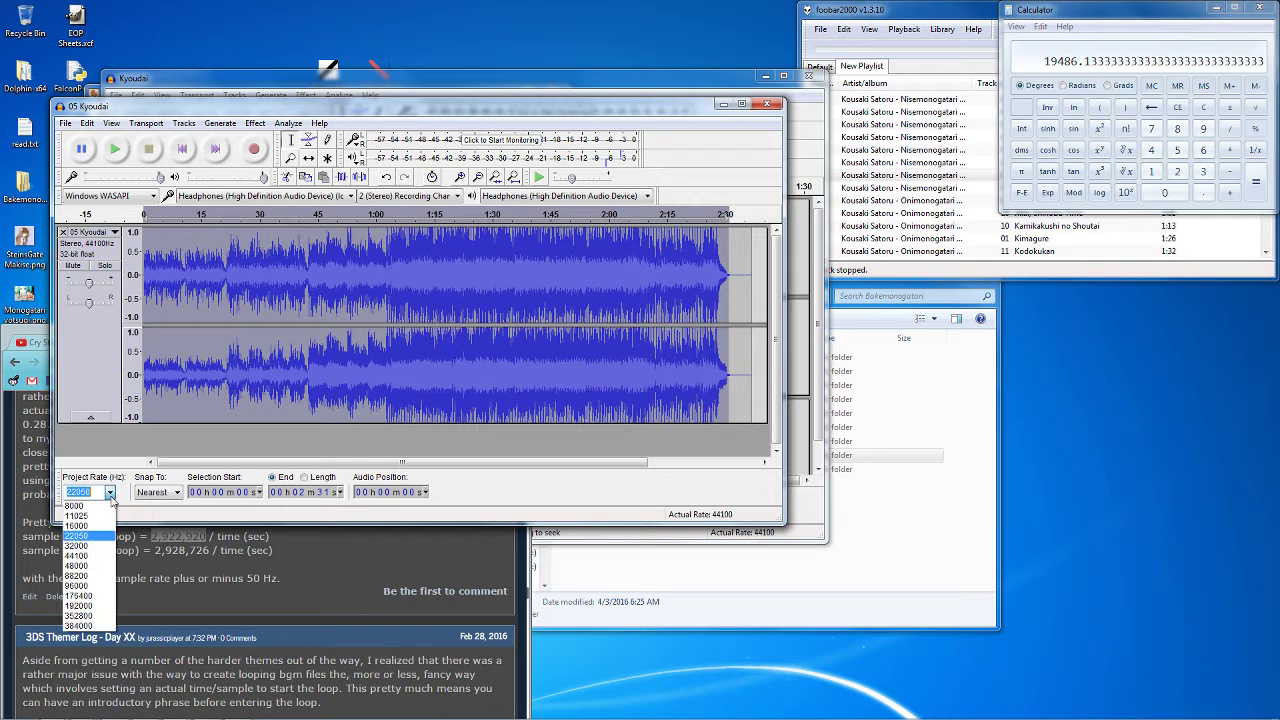
click(111, 494)
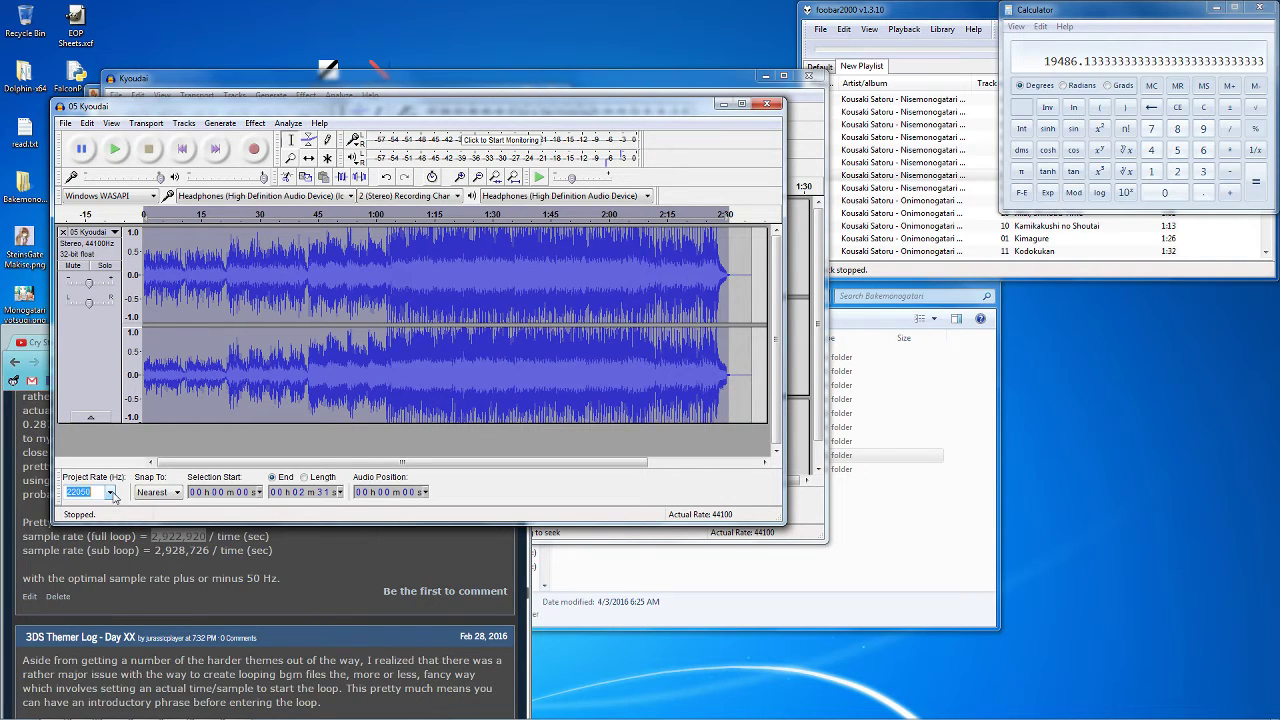
click(111, 494)
click(111, 494)
click(160, 455)
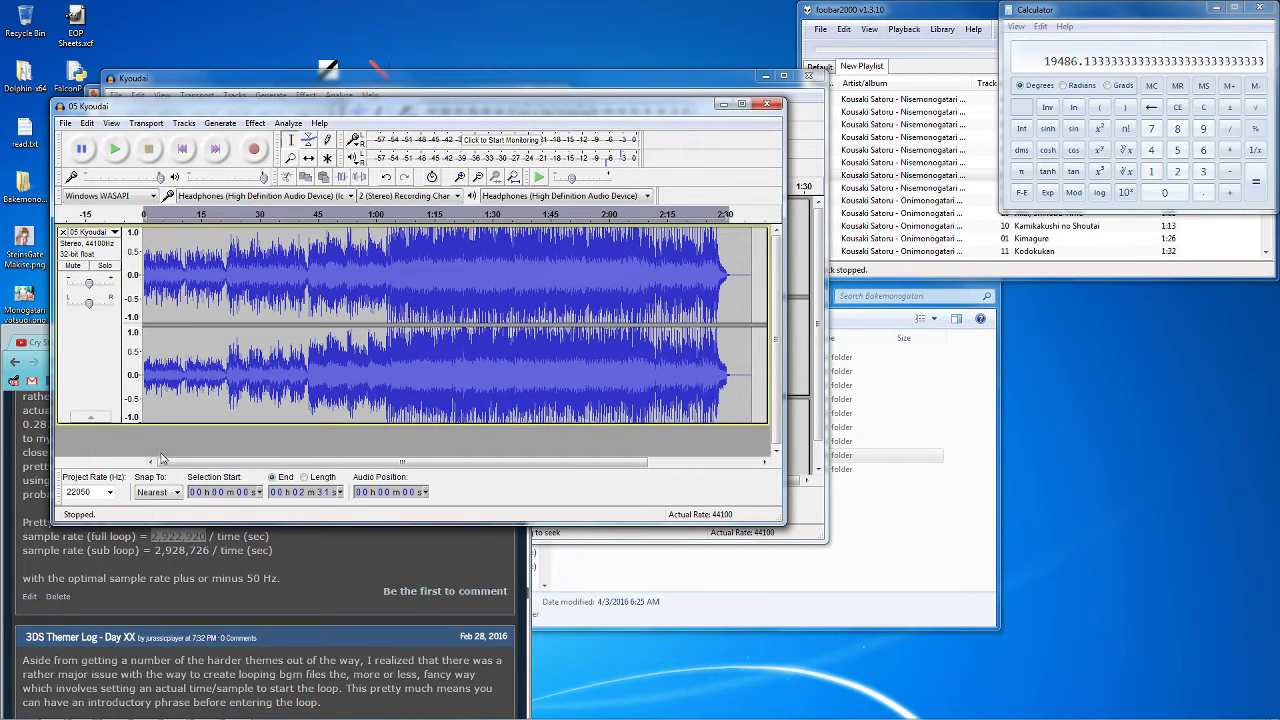
click(111, 492)
click(85, 550)
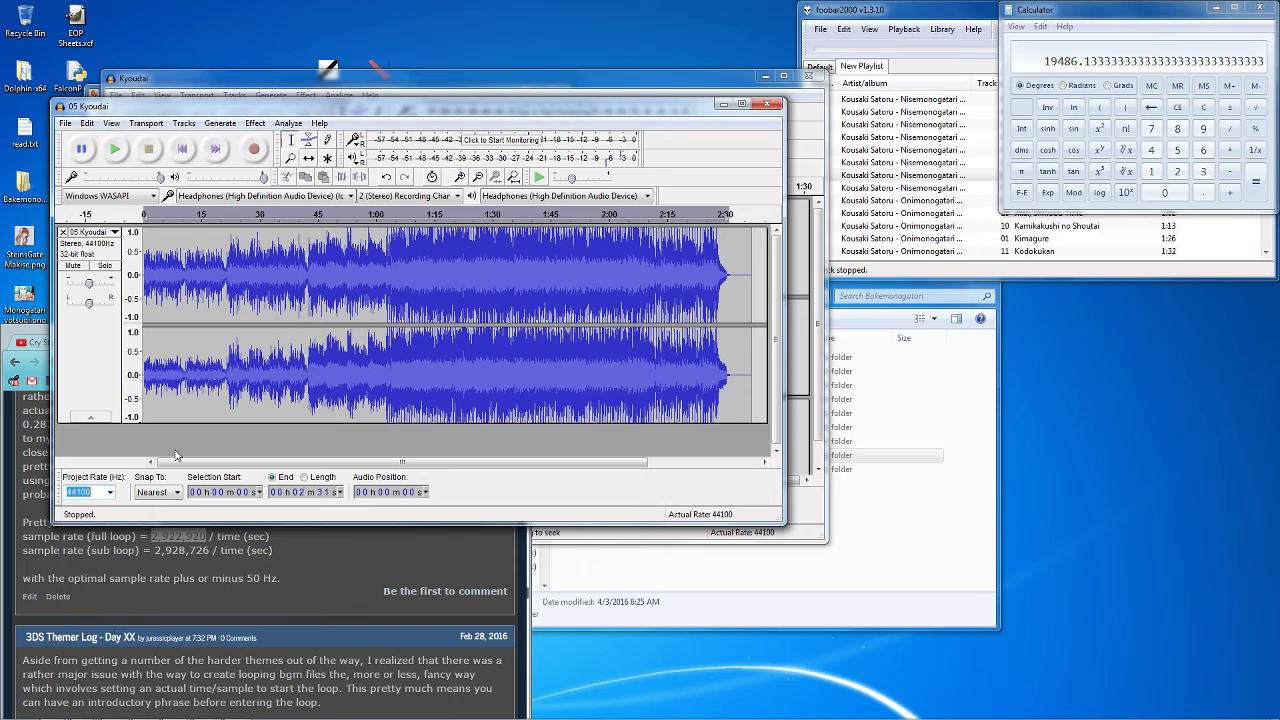
click(175, 455)
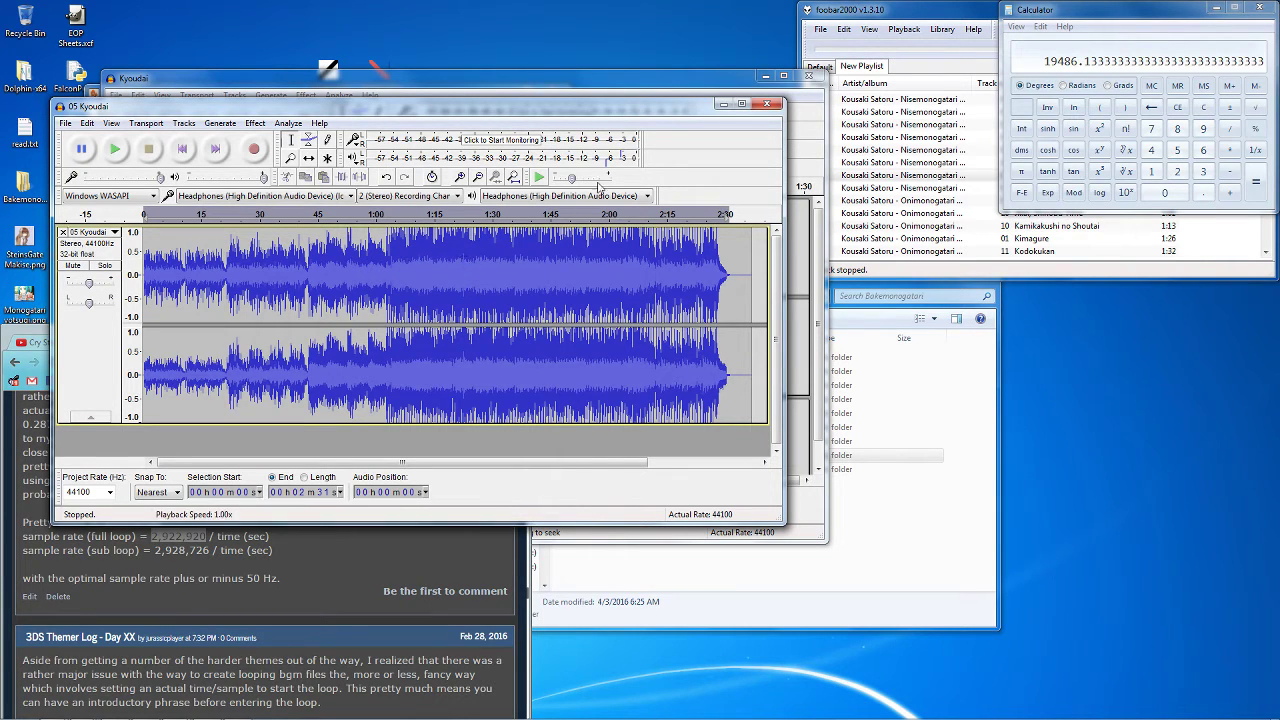
Move the other Kyoudai window aside and bring the 05 Kyoudai project forward
drag(683, 80, 953, 66)
scroll(675, 317, down, 1)
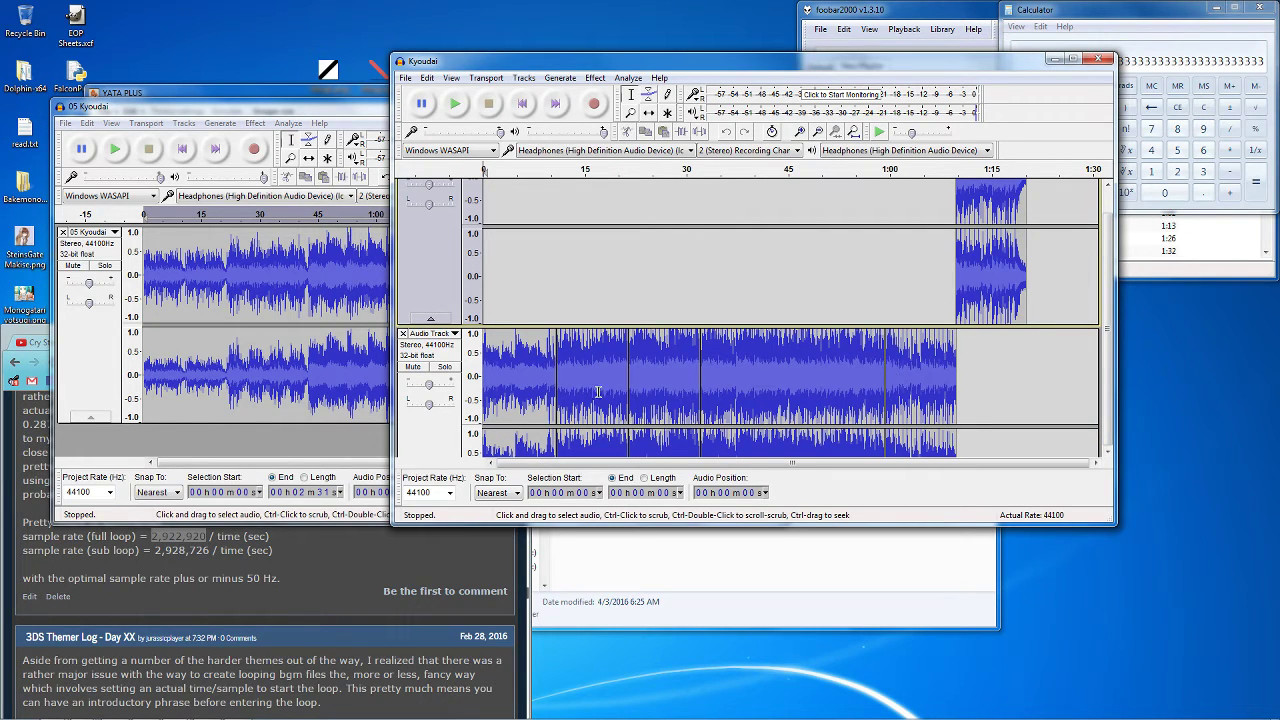
click(203, 293)
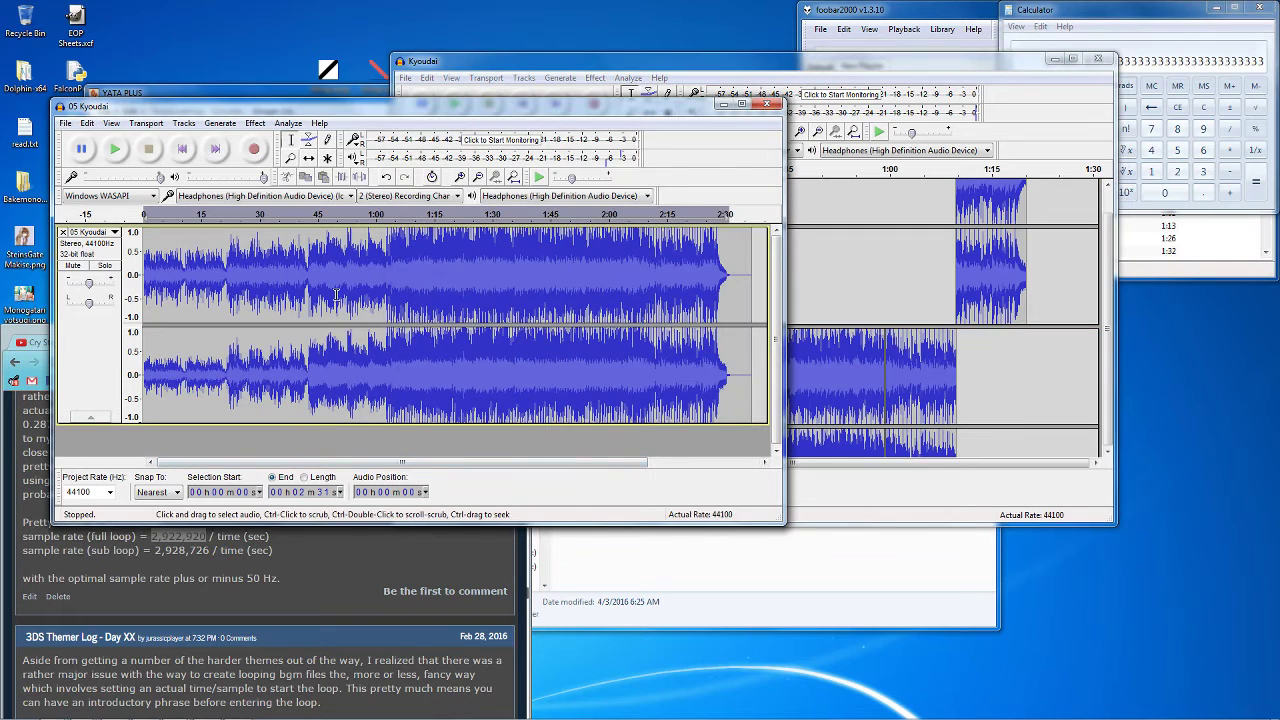
Place the edit point at 2:16 near the end of the 05 Kyoudai waveform
drag(184, 280, 228, 280)
click(243, 280)
drag(348, 258, 299, 255)
click(299, 255)
click(446, 270)
click(652, 255)
drag(652, 255, 414, 265)
click(670, 279)
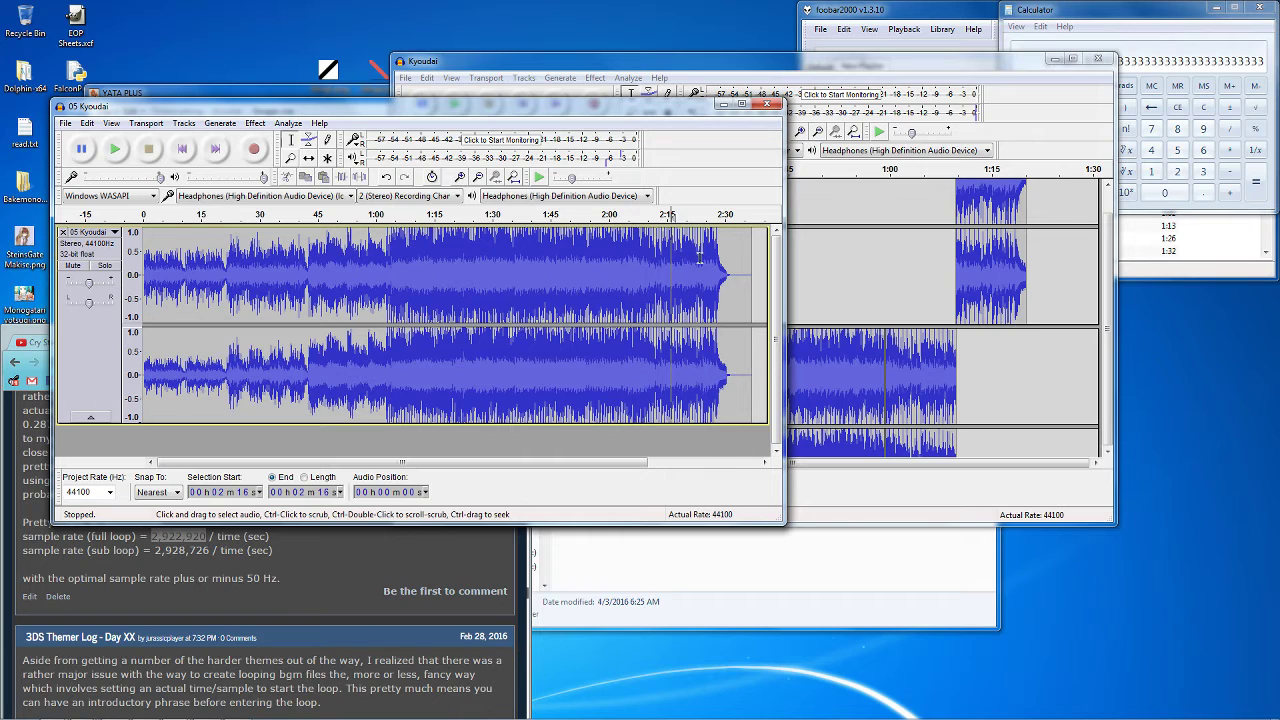
Clear the 05 Kyoudai selection and bring the Kyoudai project forward
drag(686, 258, 644, 258)
click(705, 259)
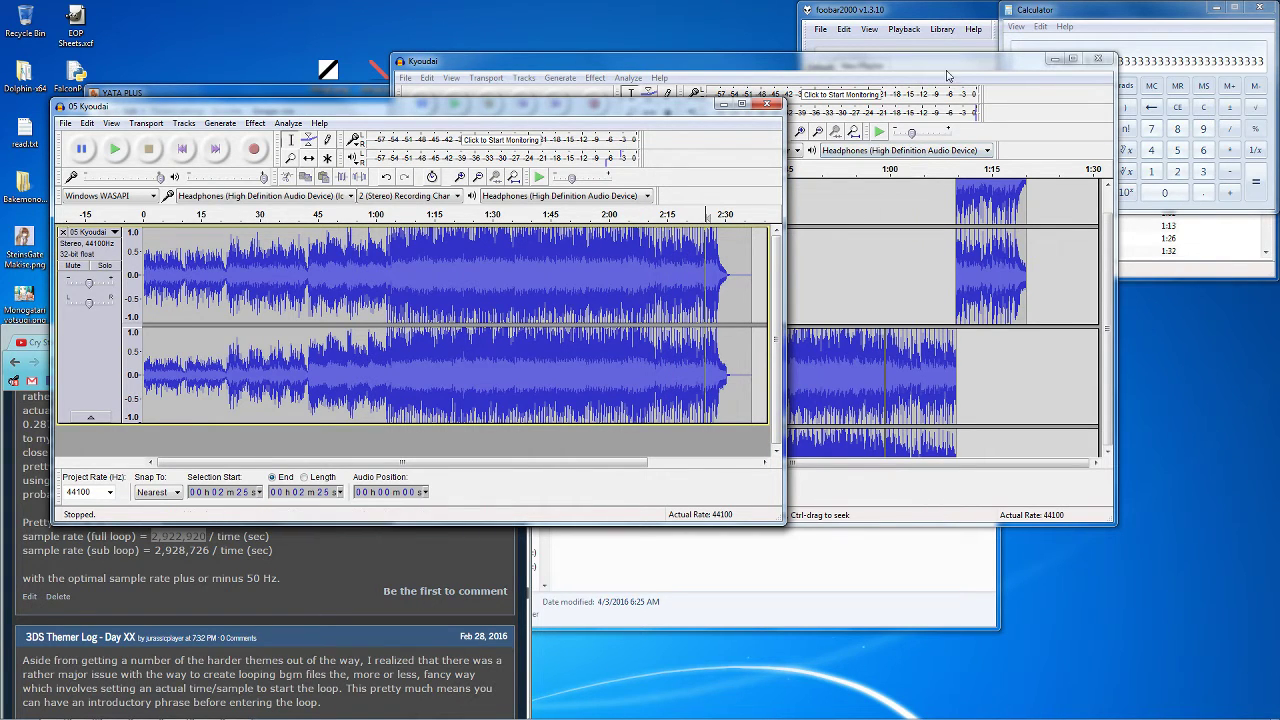
click(872, 306)
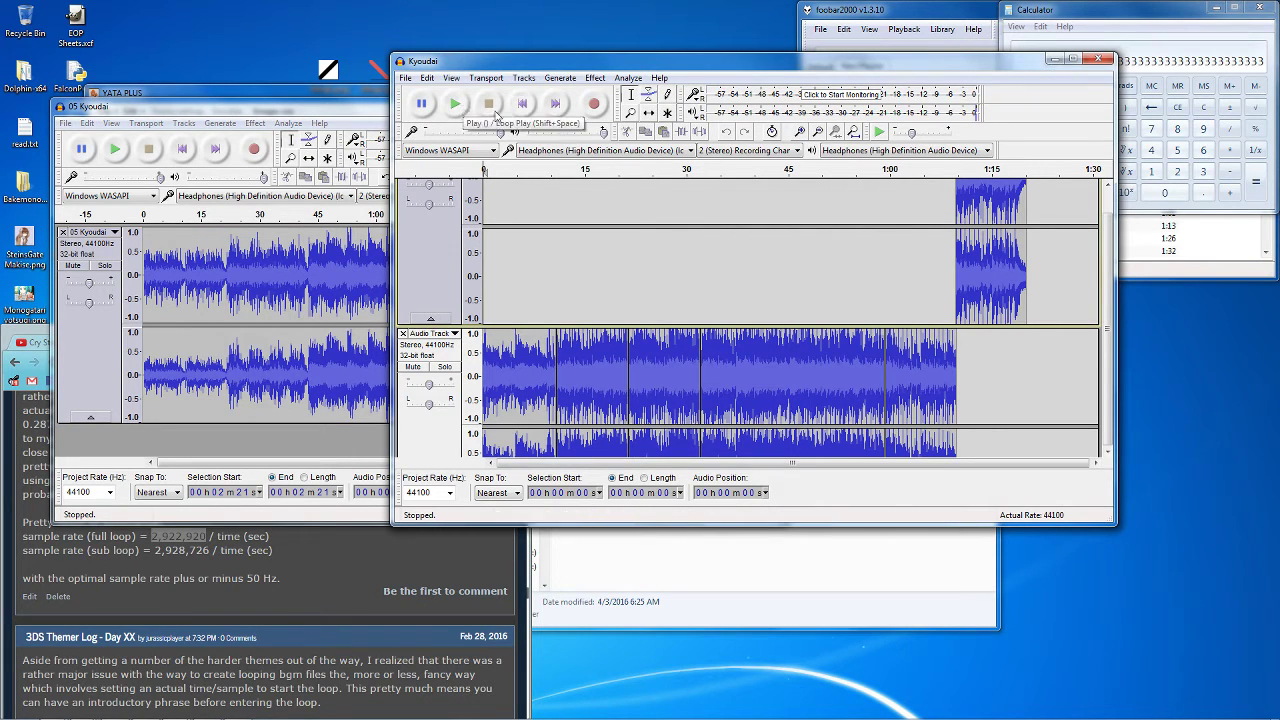
Preview the Kyoudai playback, then paste a short clip onto a new stereo track
scroll(1000, 192, up, 1)
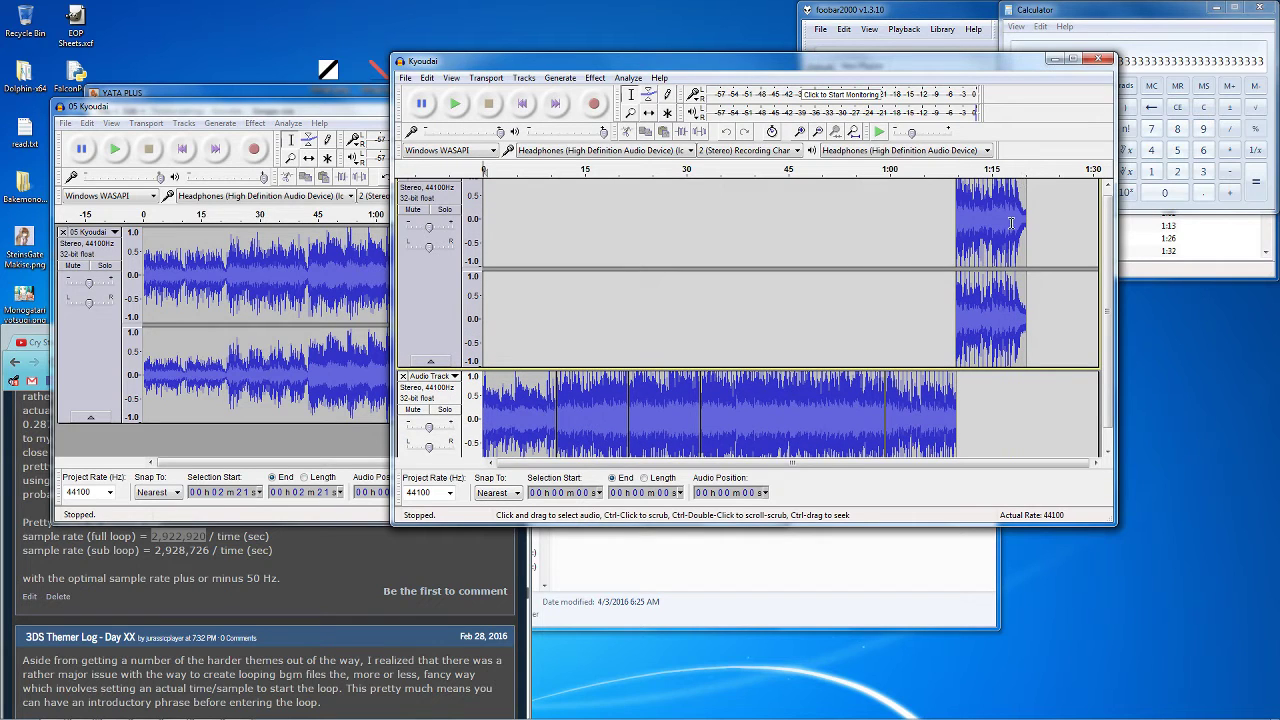
click(455, 103)
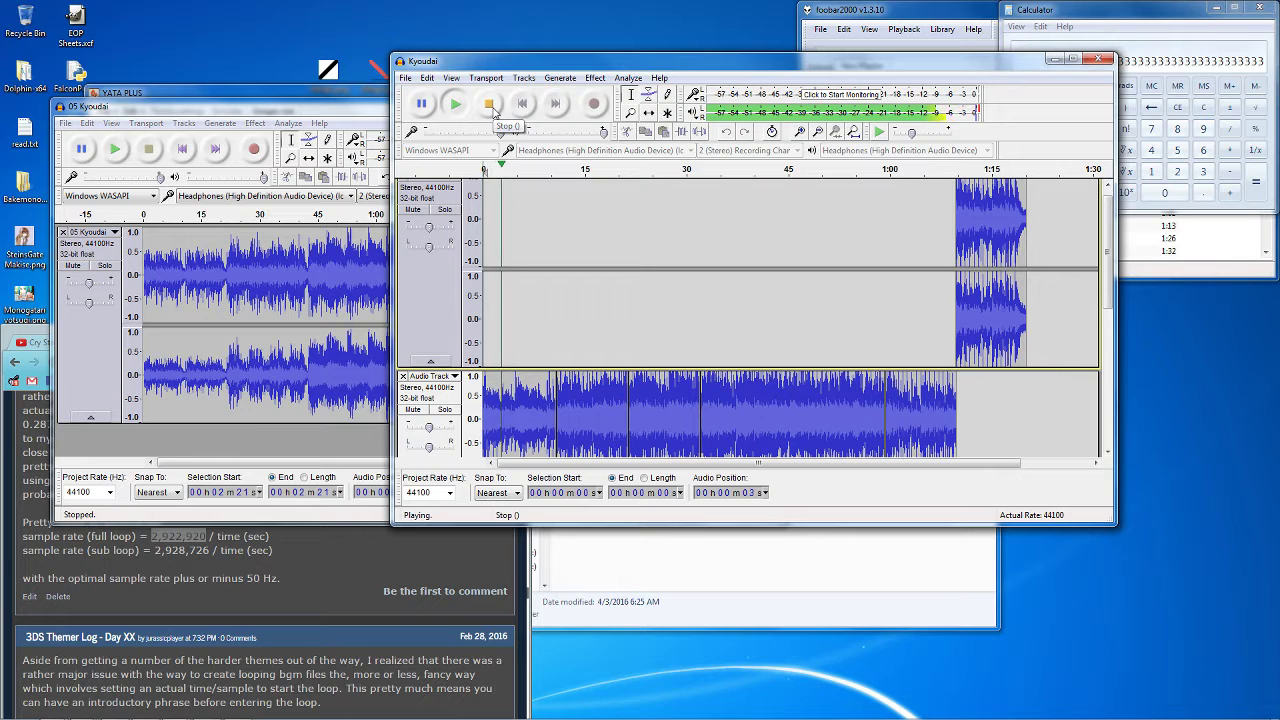
click(489, 104)
key(ctrl+v)
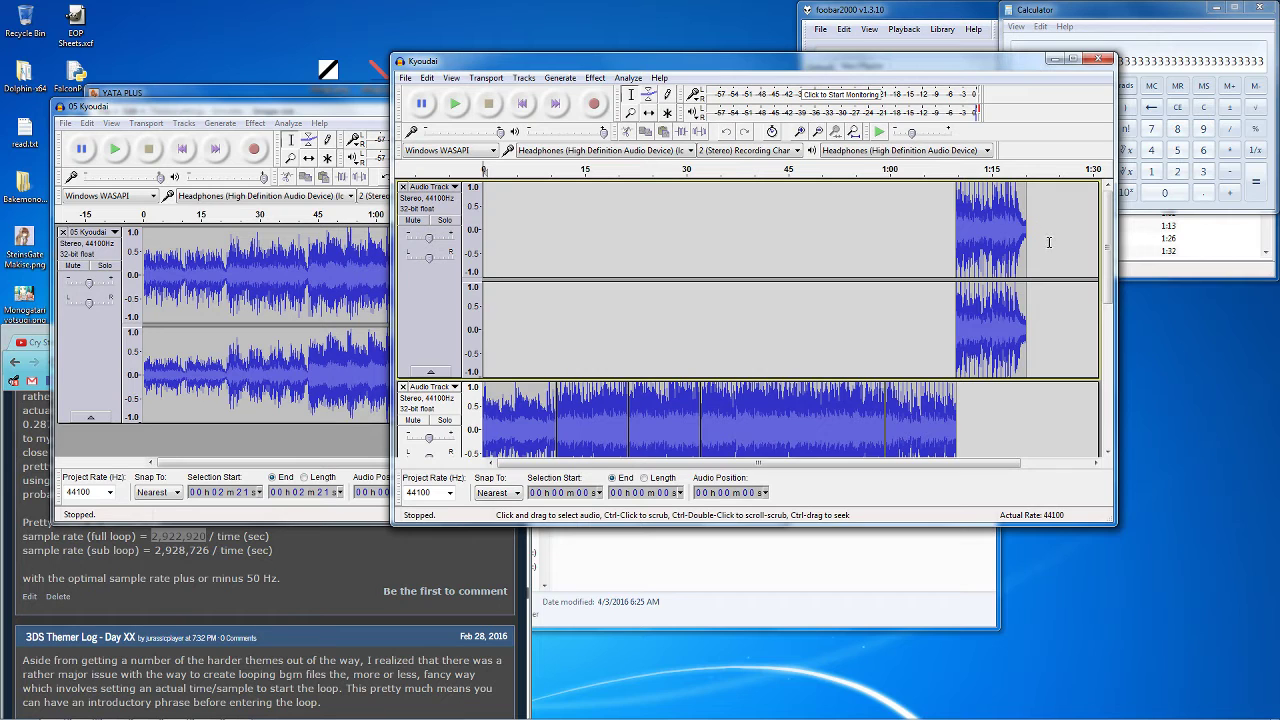
Select the 1:16–1:20 region in the top clip, then undo so the marker reads 1:17
scroll(1049, 277, down, 5)
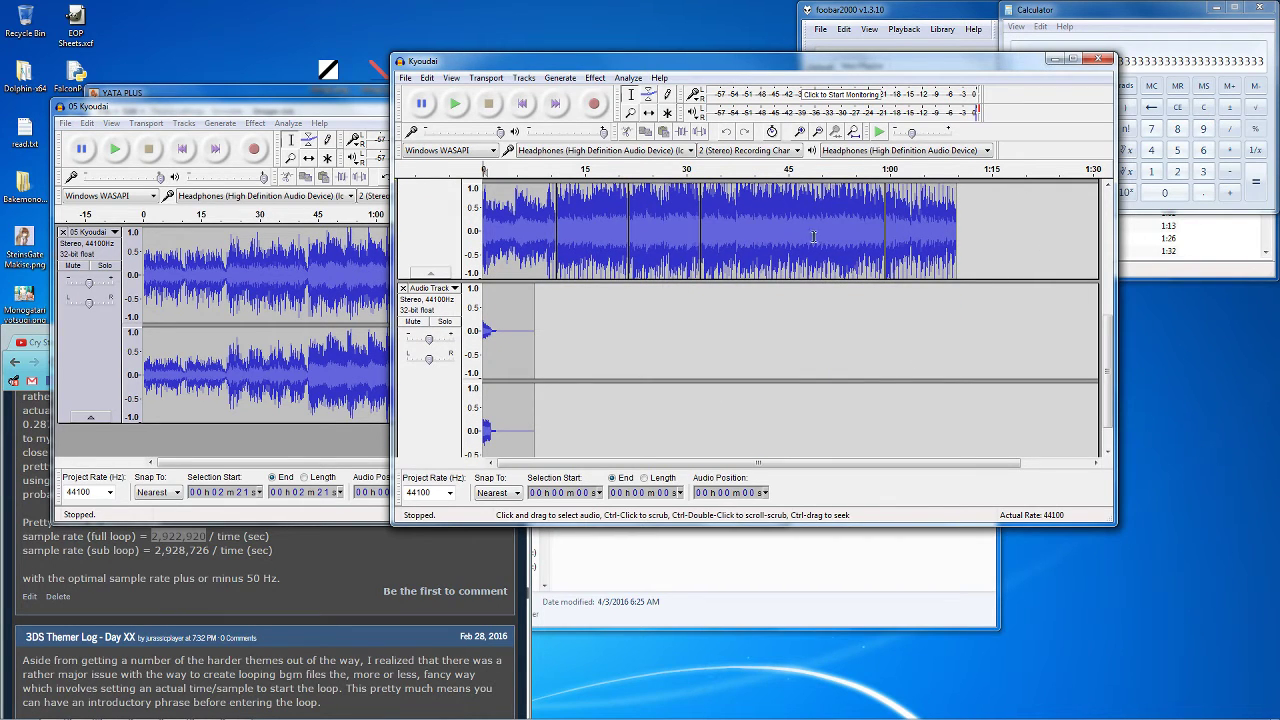
scroll(935, 330, up, 3)
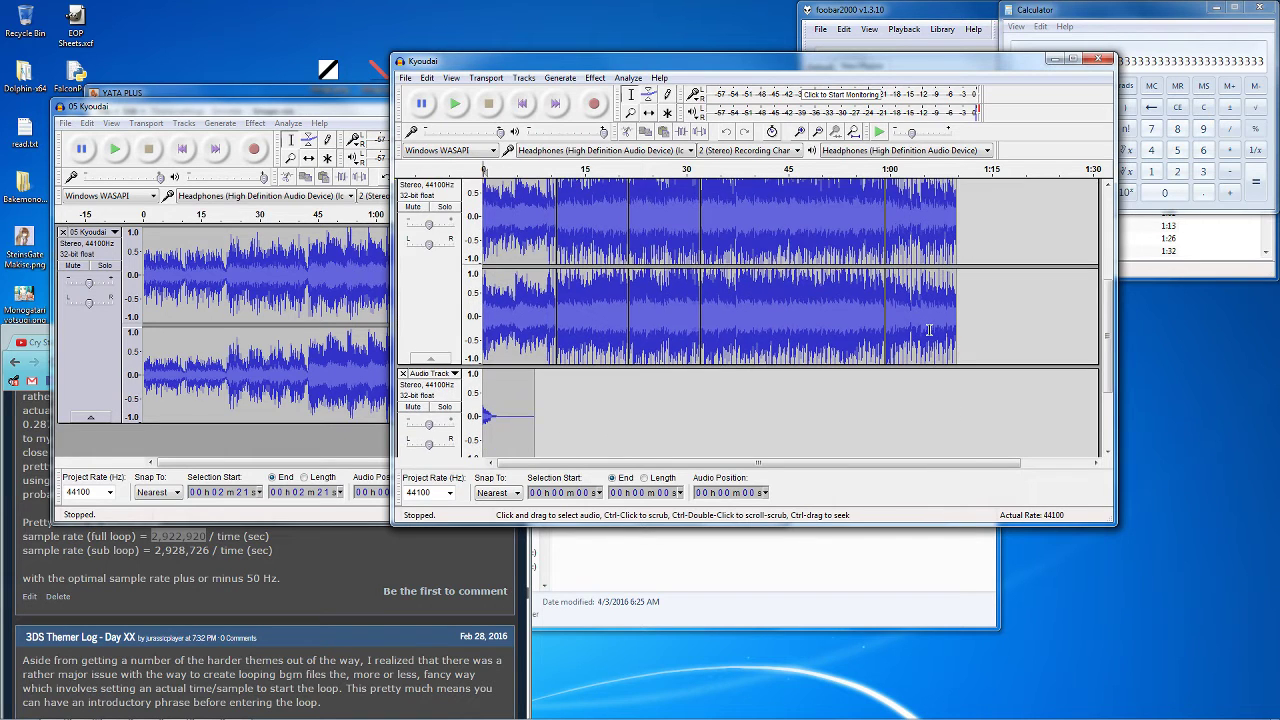
scroll(952, 336, up, 2)
scroll(1016, 297, down, 1)
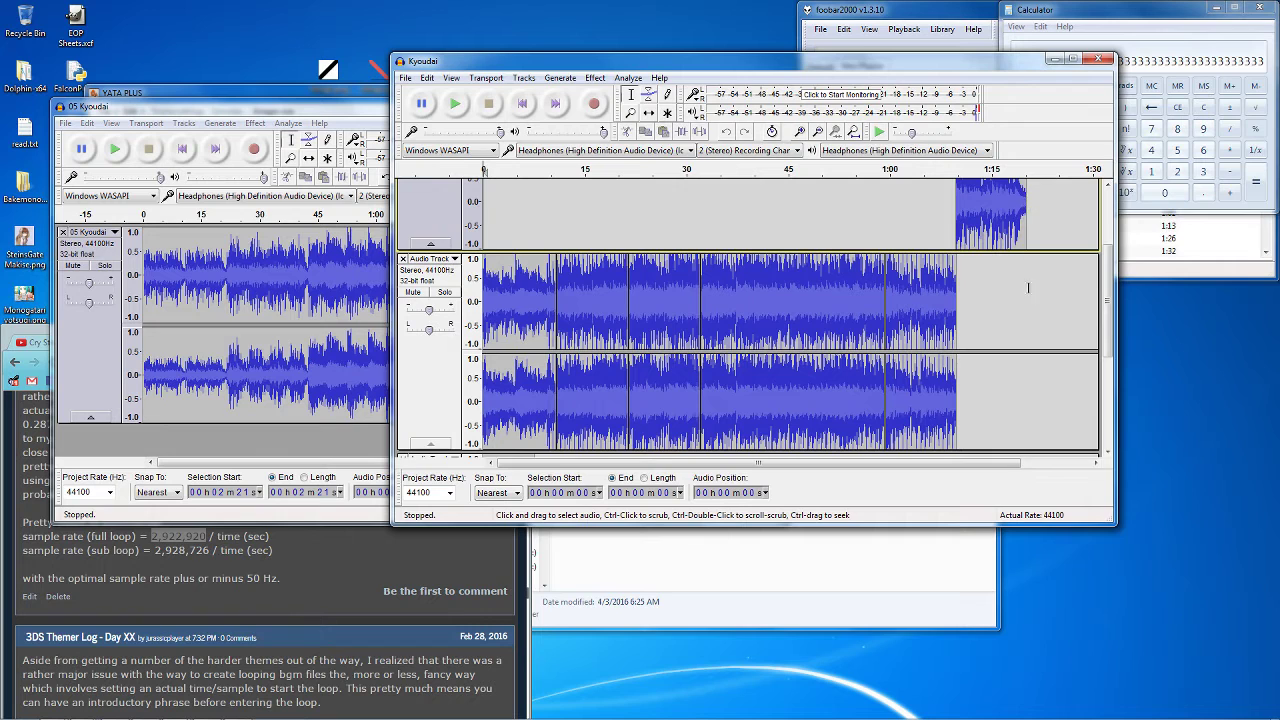
scroll(1031, 260, down, 3)
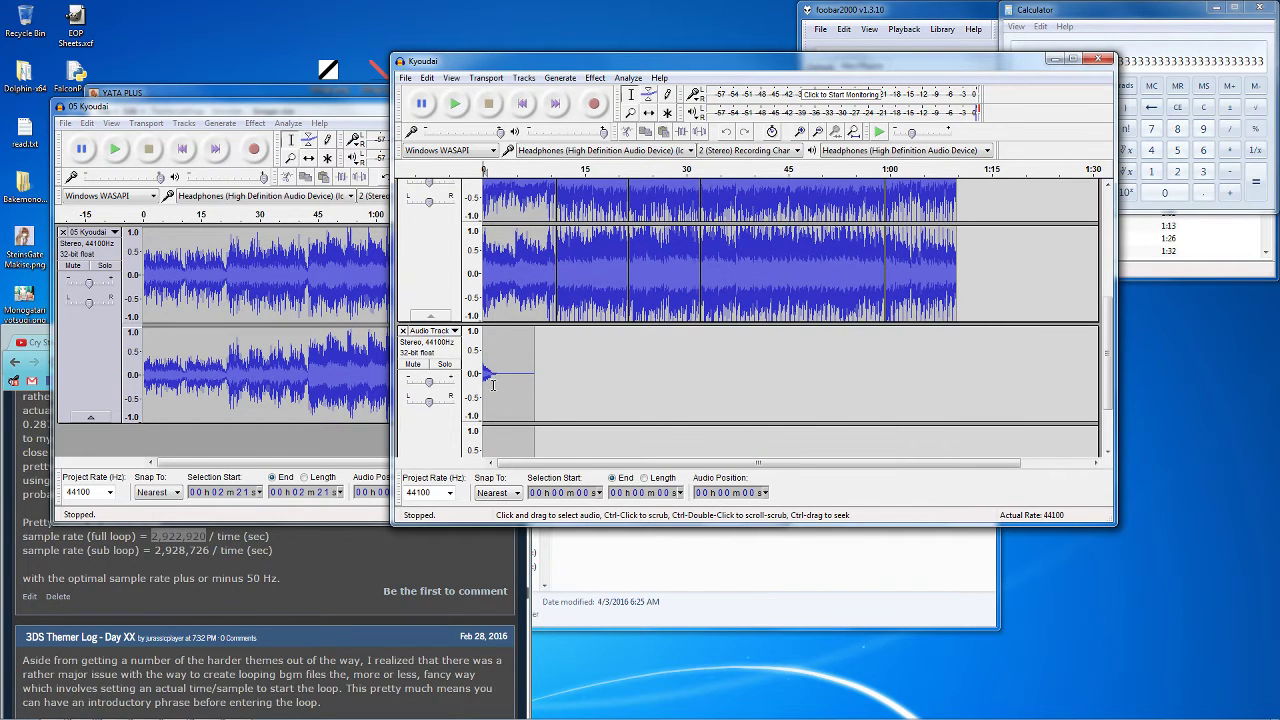
scroll(665, 312, up, 2)
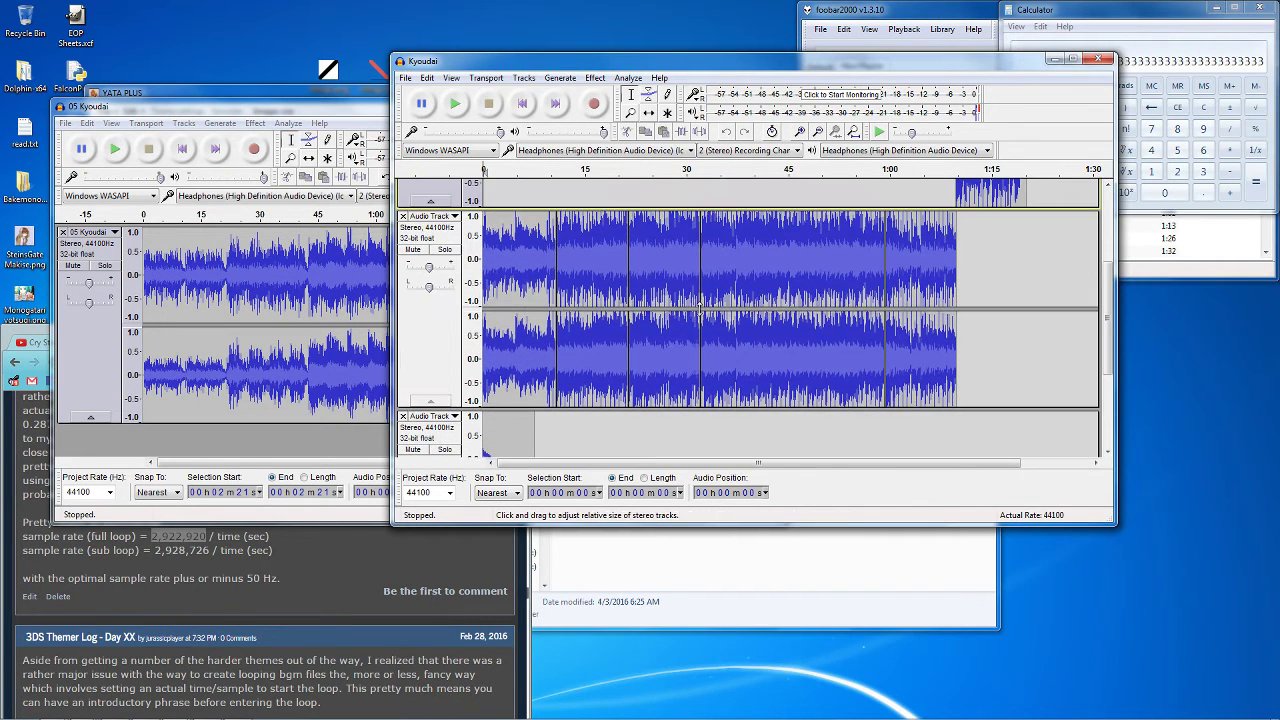
scroll(824, 290, up, 1)
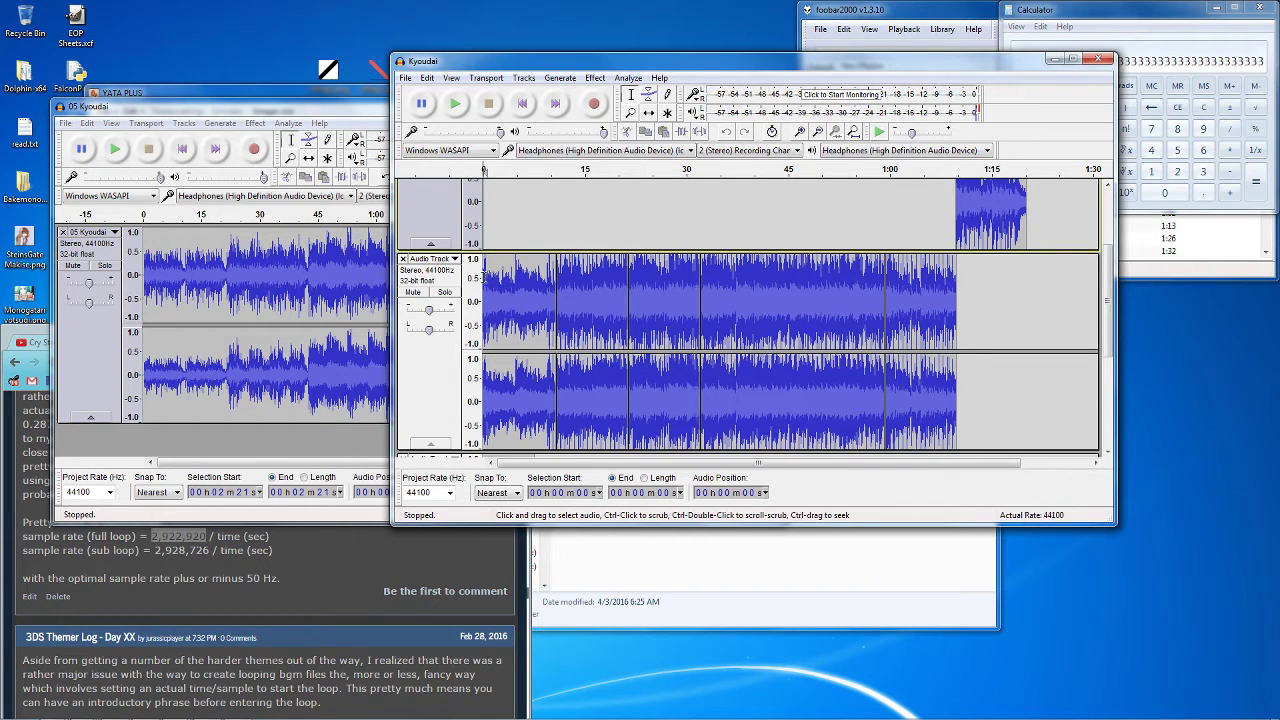
drag(997, 207, 1040, 212)
scroll(1038, 218, up, 1)
scroll(1030, 277, down, 5)
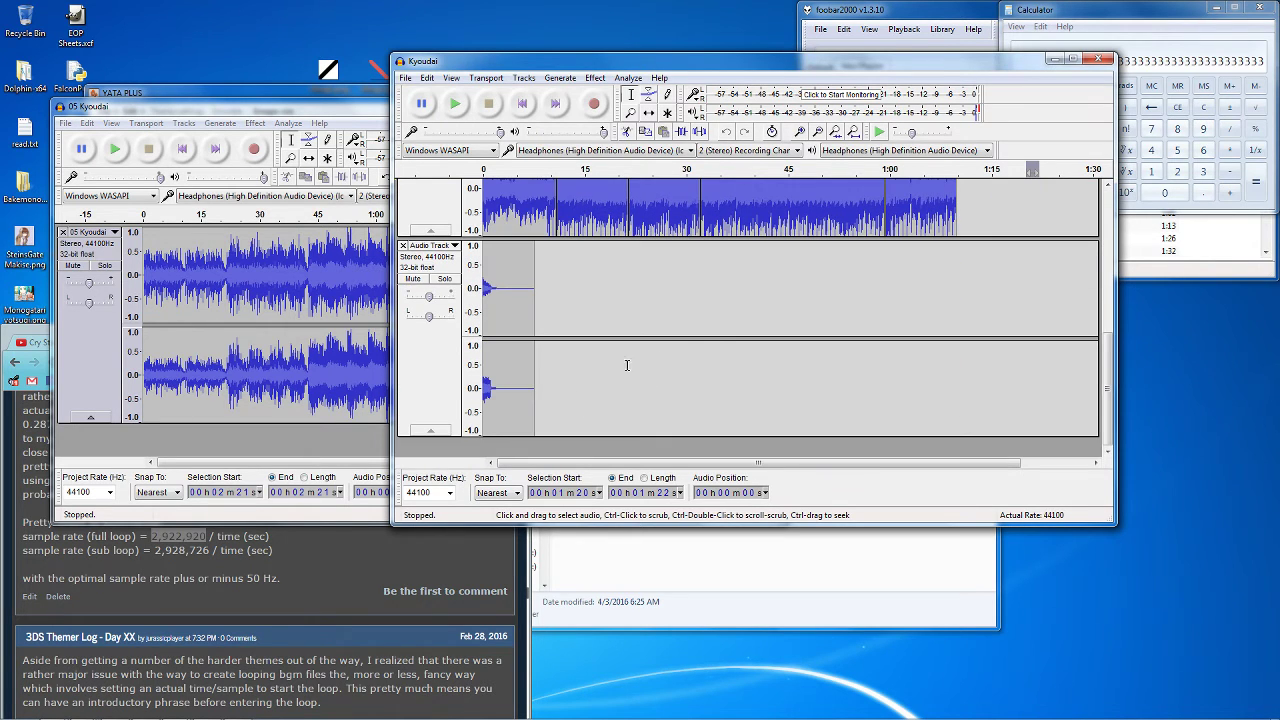
key(ctrl+z)
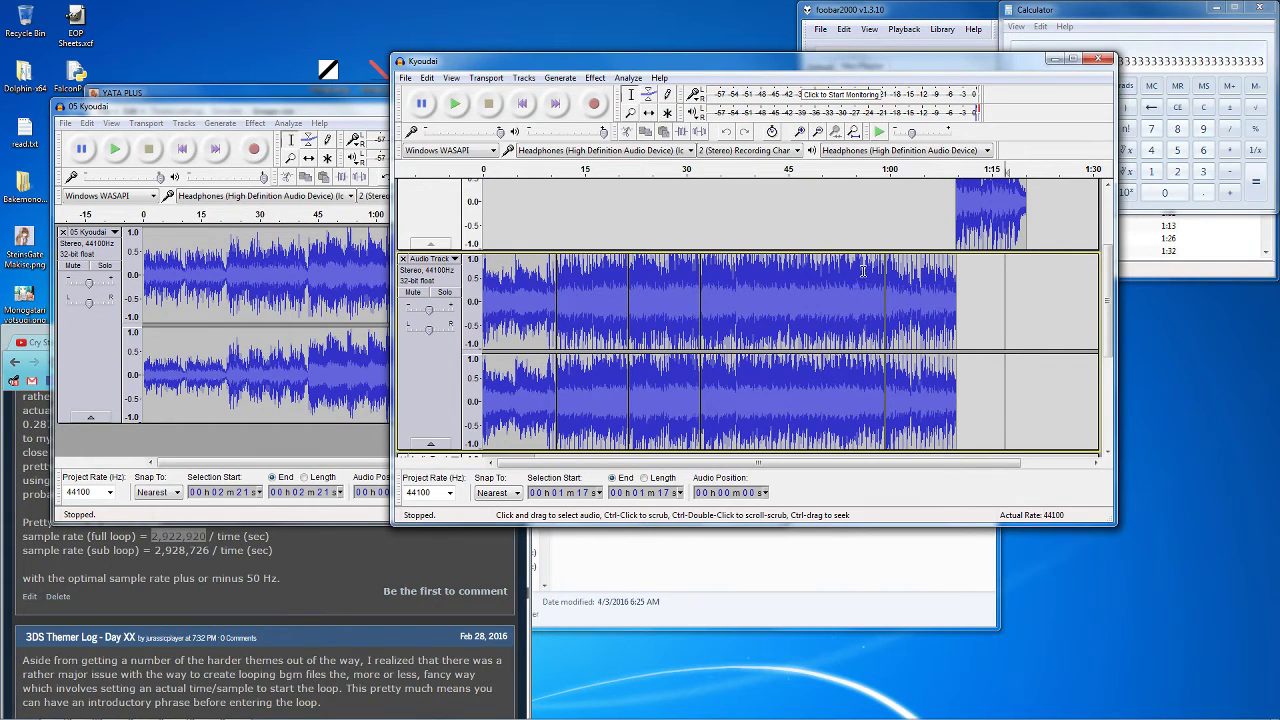
scroll(911, 237, up, 3)
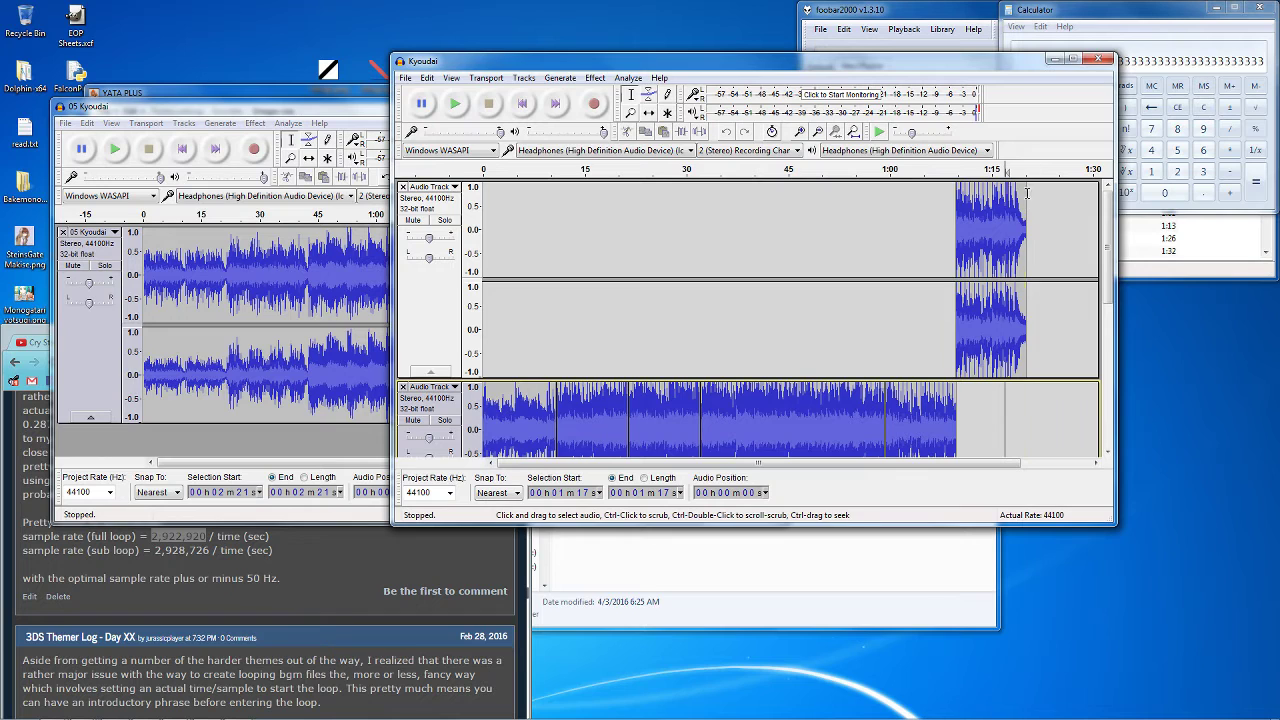
Divide 2922920 by 80 in Calculator to get 36536.5, then bring the Bakemonogatari folder forward
click(1120, 15)
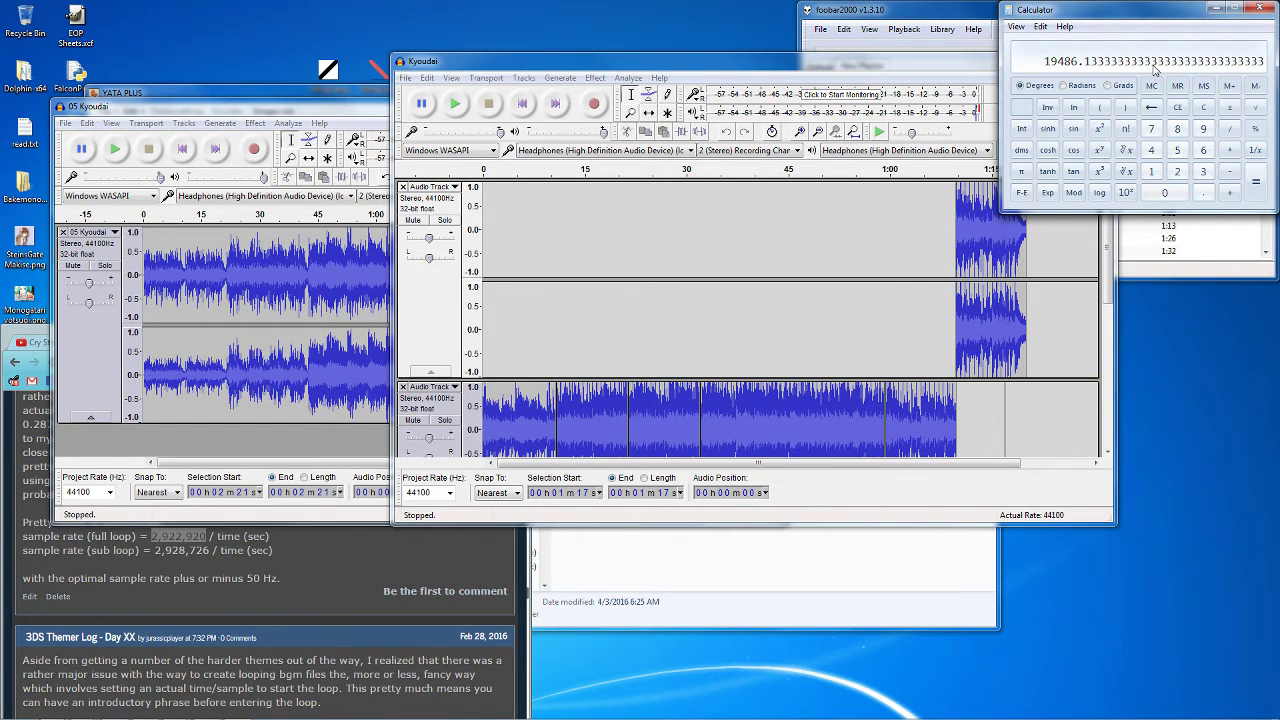
text(2922920)
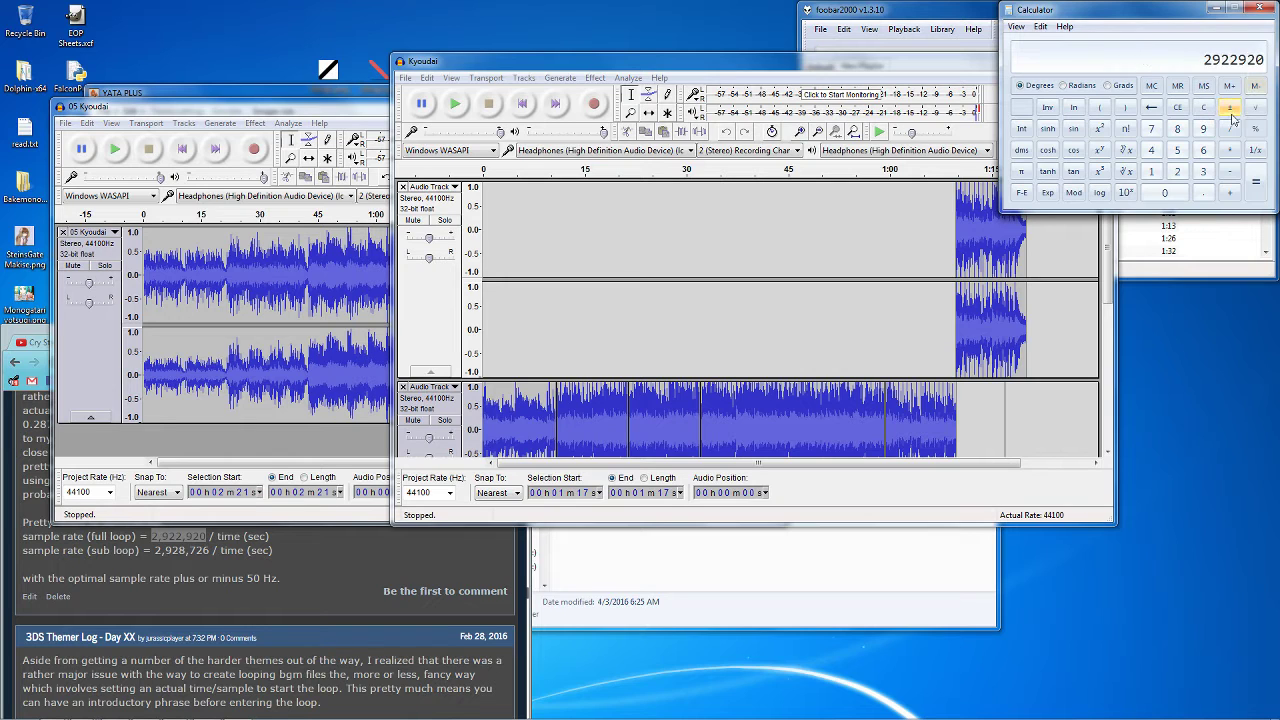
click(1230, 128)
click(1177, 130)
click(1165, 192)
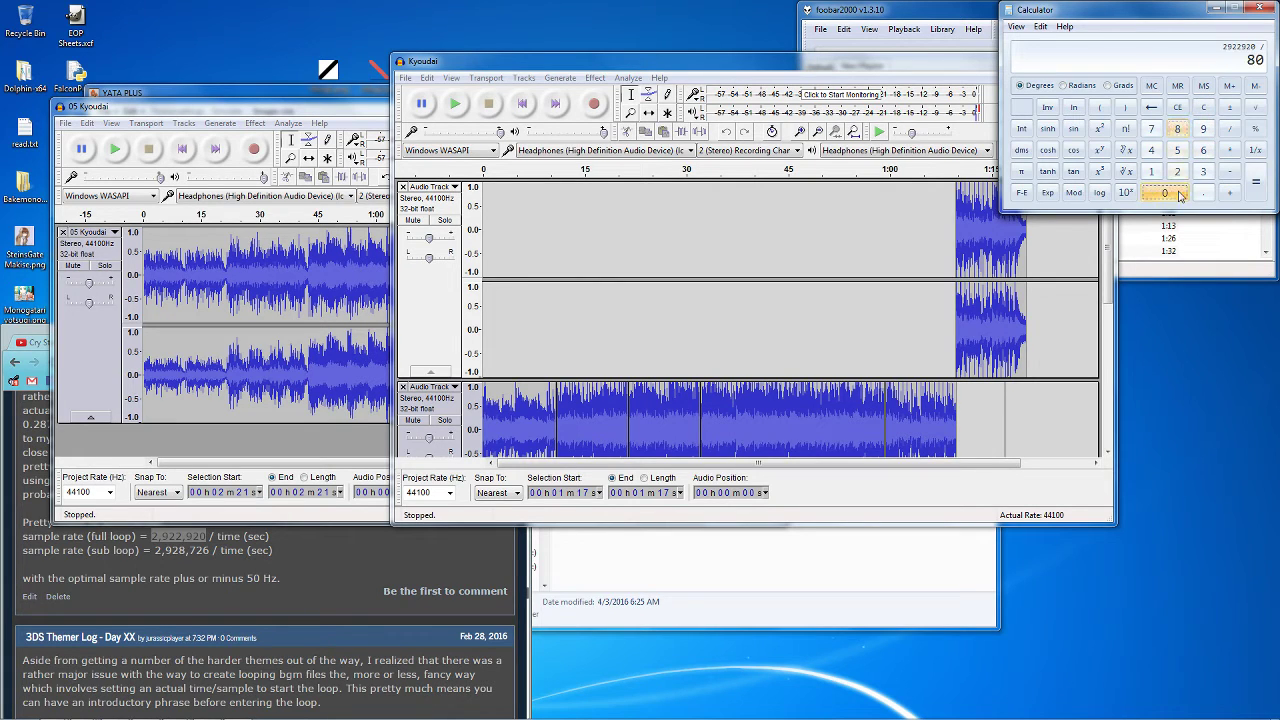
click(1256, 182)
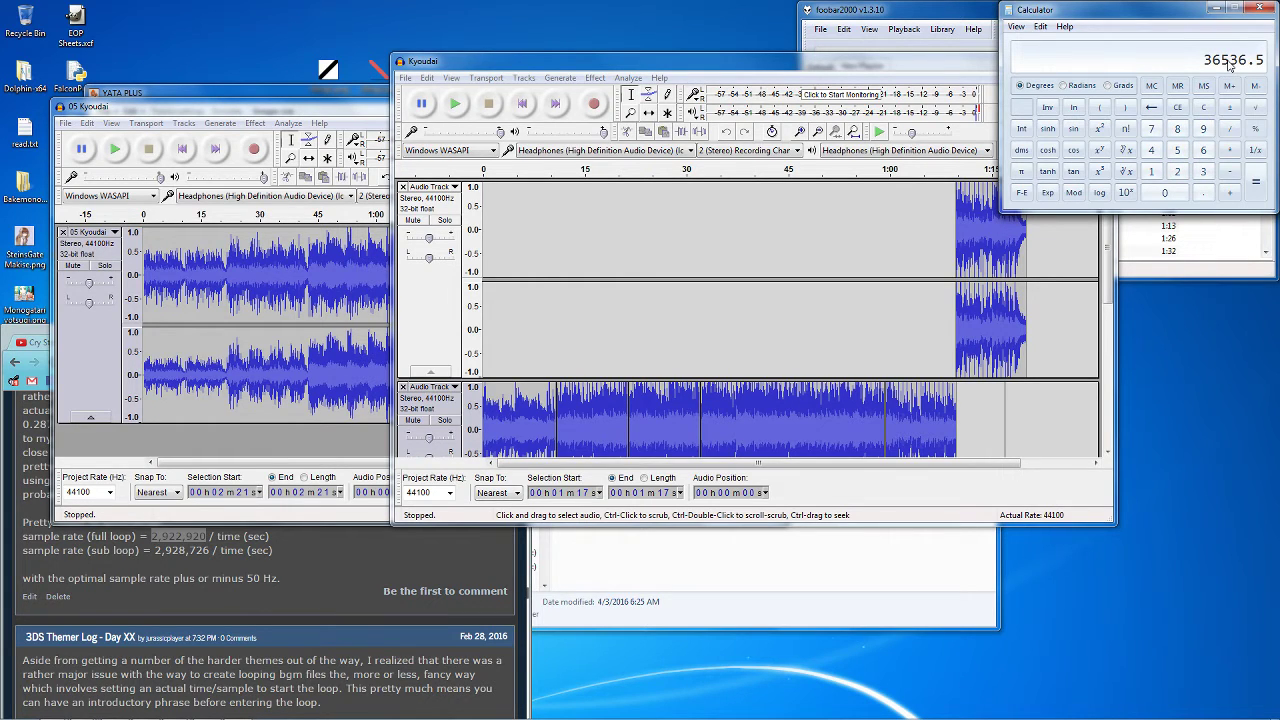
click(880, 540)
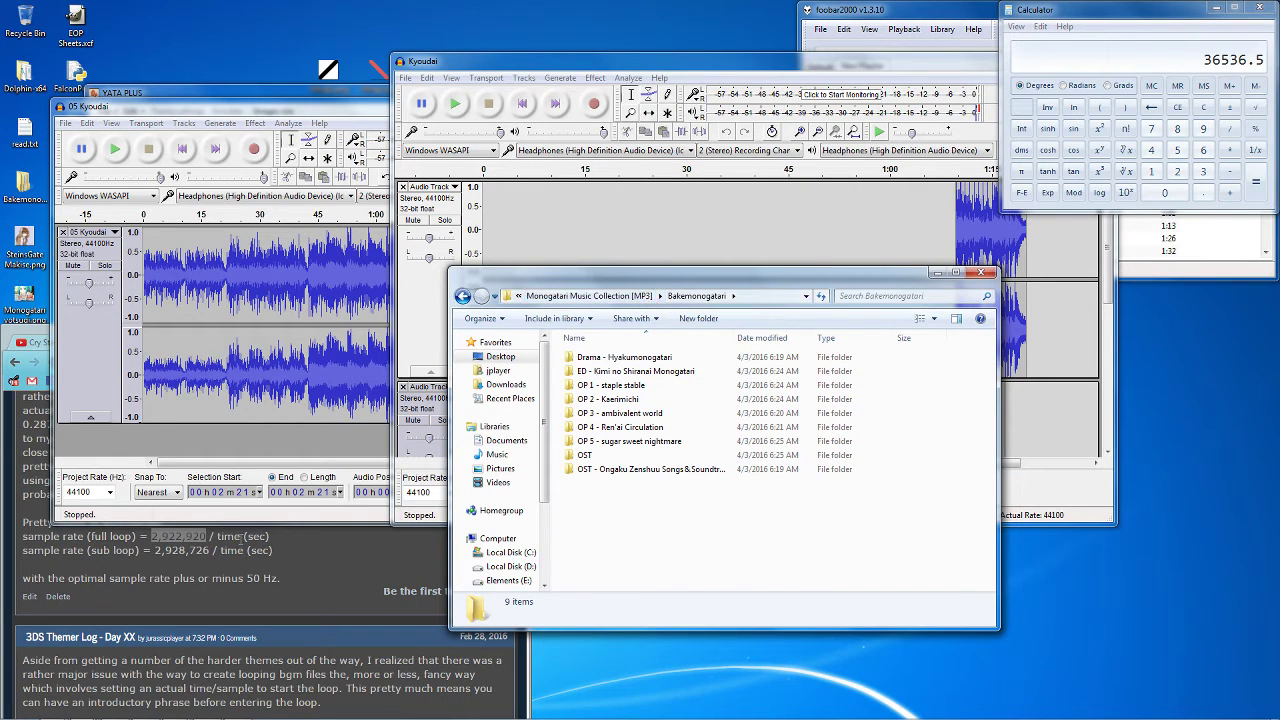
Navigate up to resources and into SFX\Music Loops
click(590, 296)
click(548, 296)
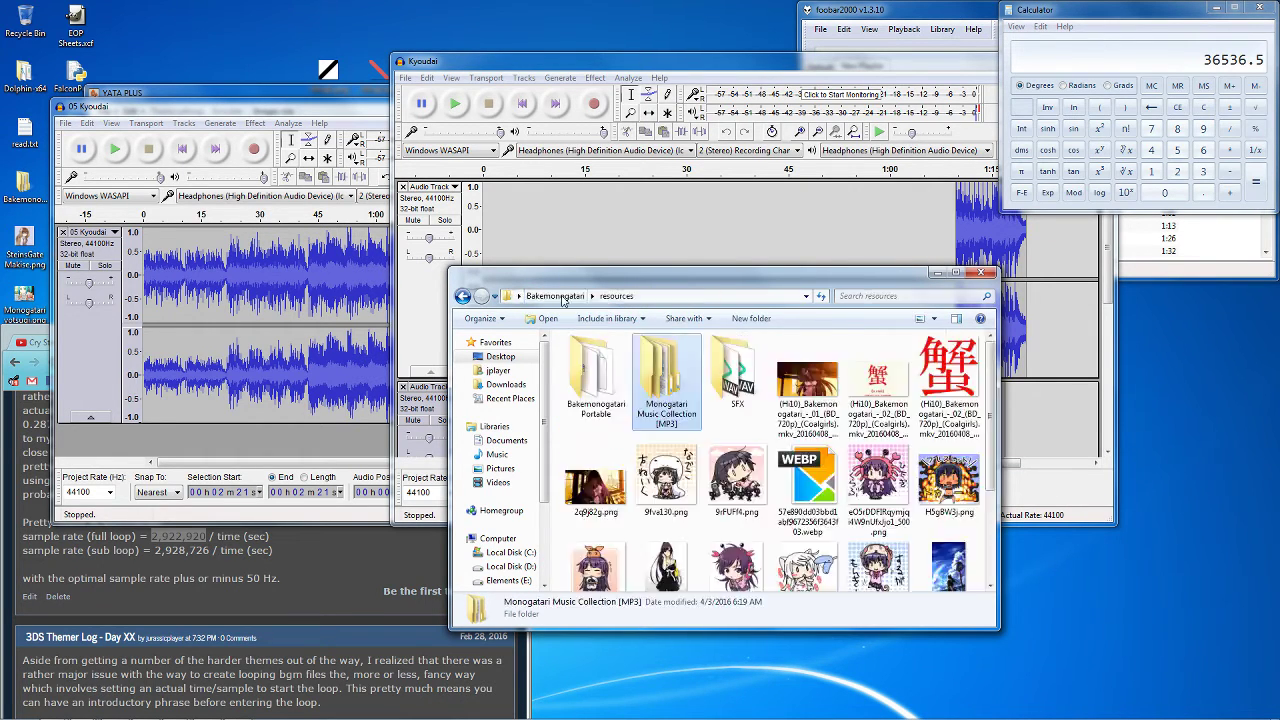
double_click(740, 395)
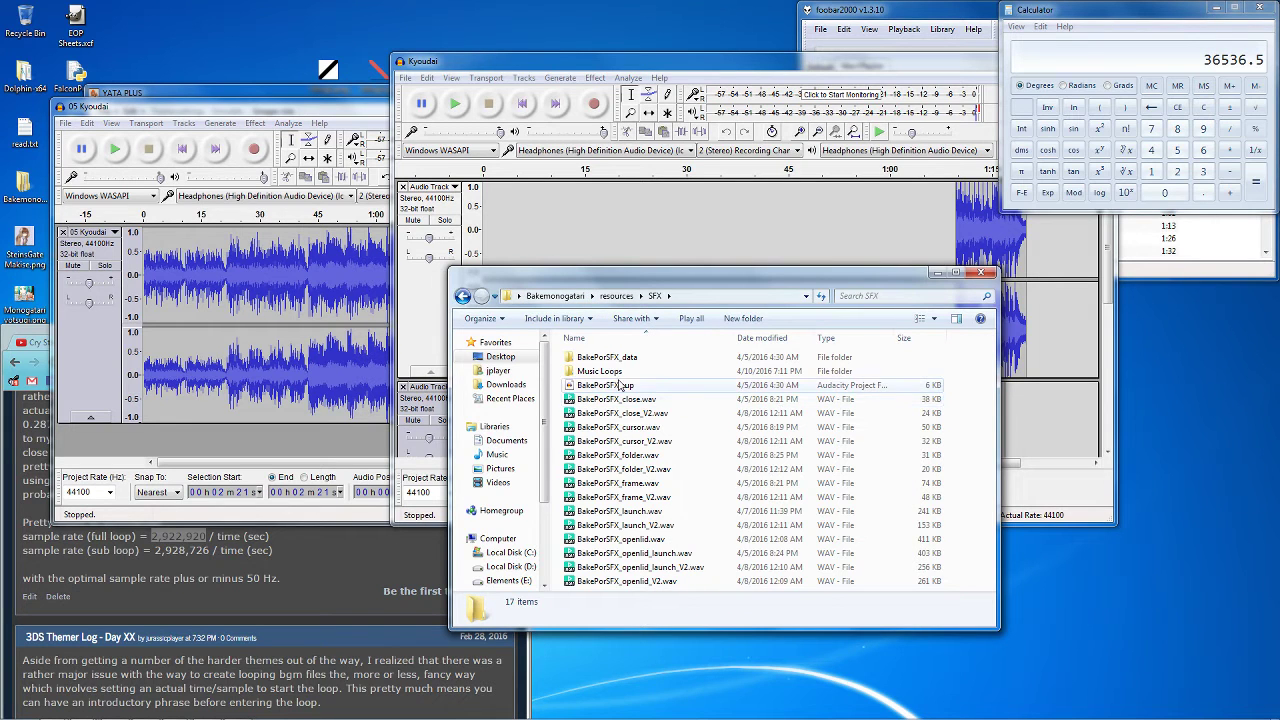
double_click(624, 371)
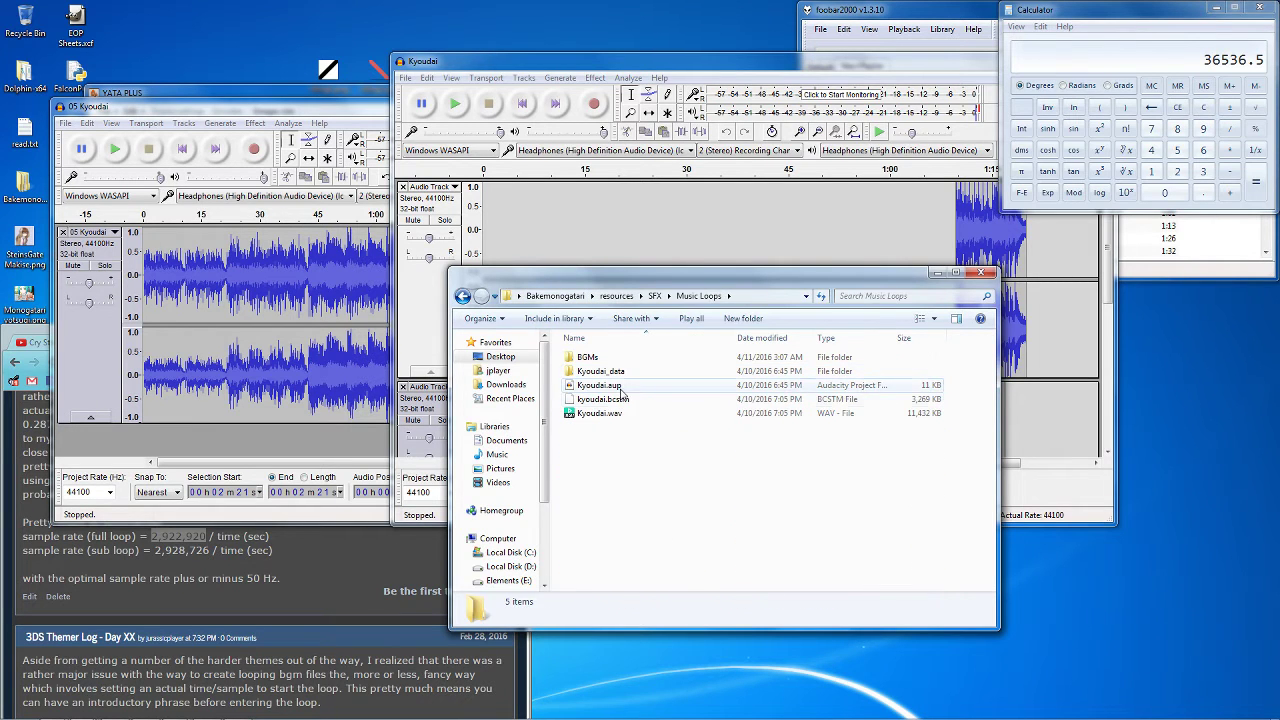
Check in kyoudai.bcstm's Properties that its size is 3.19 MB (3,346,656 bytes), then close them
right_click(621, 397)
click(715, 668)
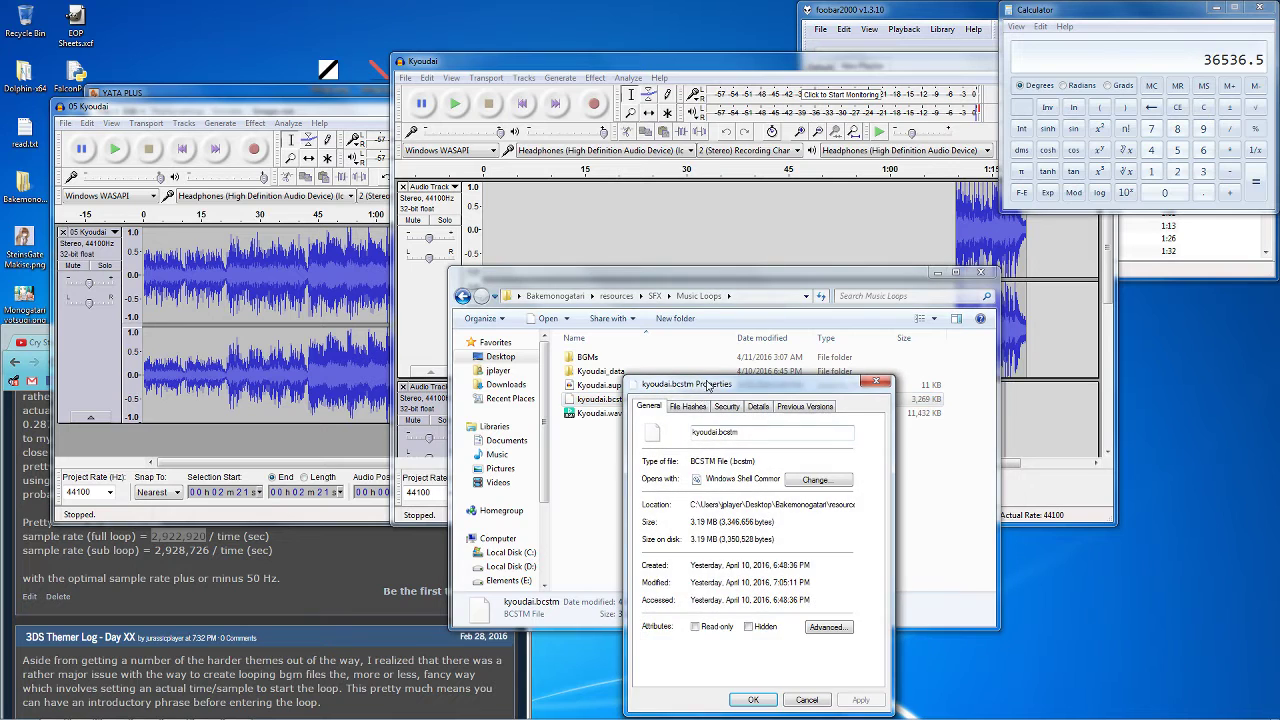
click(700, 407)
click(660, 408)
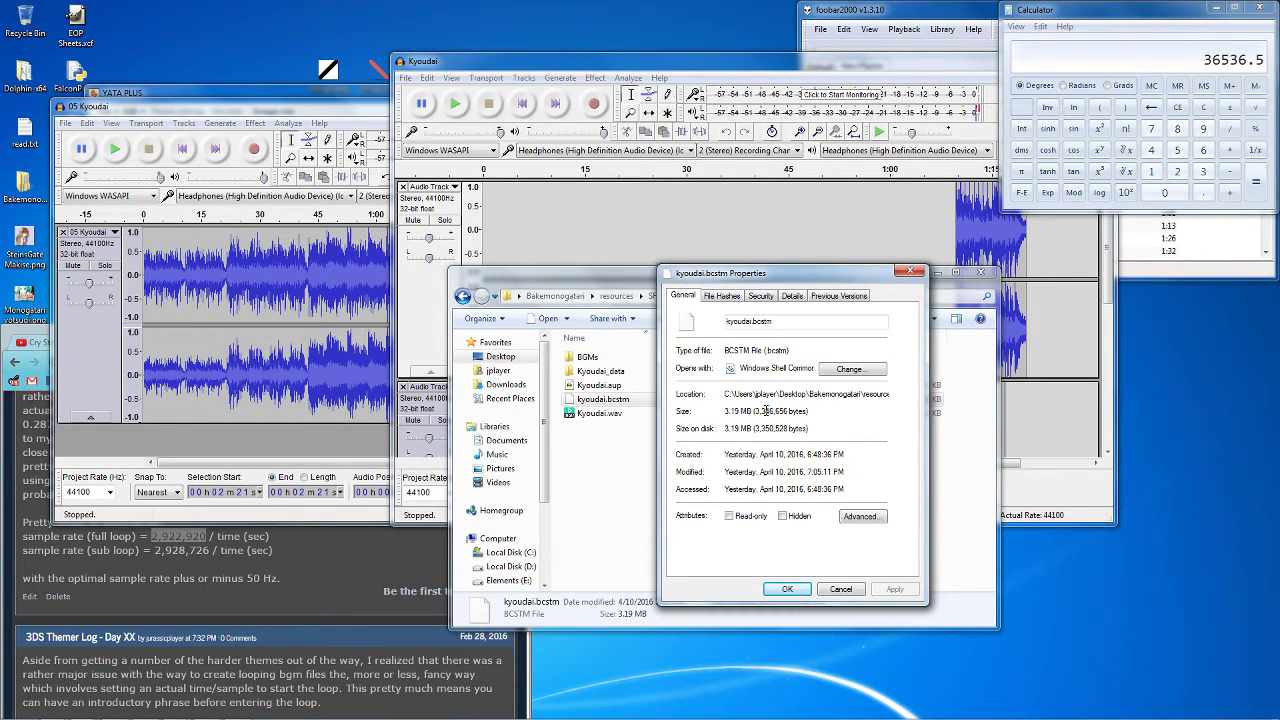
drag(775, 410, 767, 410)
mouse_move(765, 428)
mouse_down()
mouse_move(779, 428)
mouse_move(752, 428)
mouse_up()
click(817, 426)
triple_click(766, 414)
drag(806, 429, 770, 429)
click(808, 428)
drag(788, 428, 775, 428)
click(910, 271)
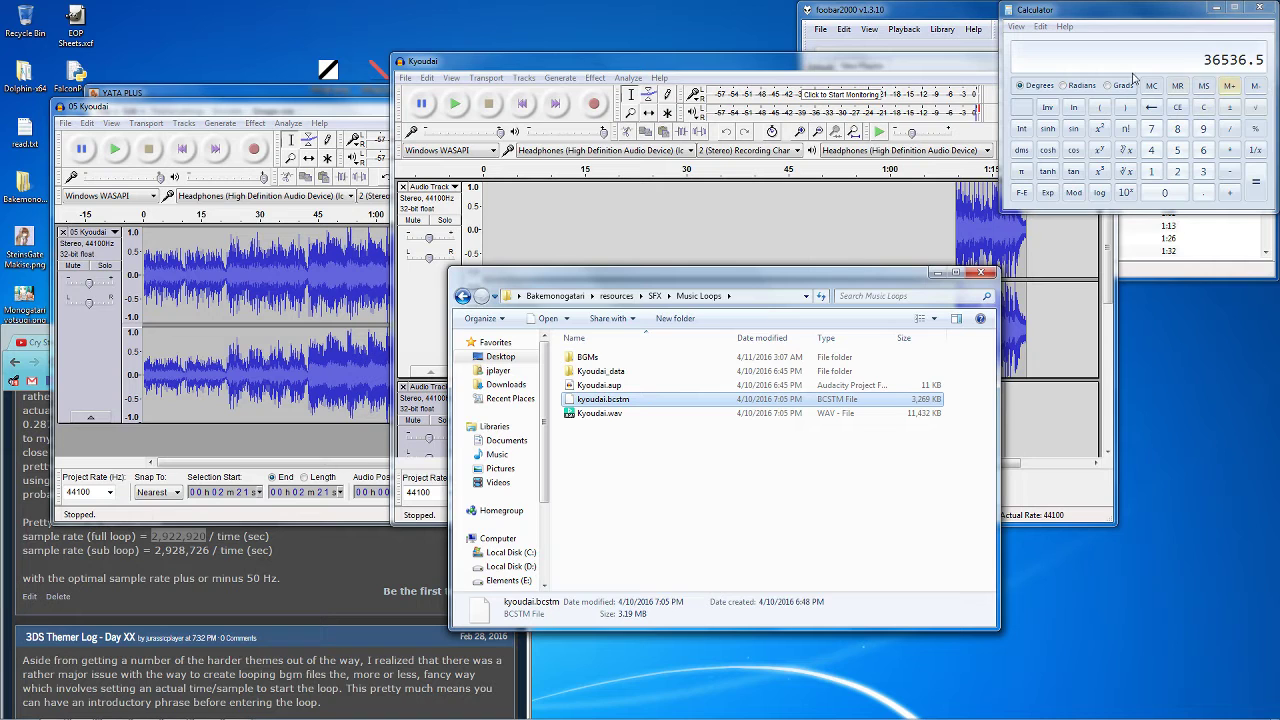
Highlight rows of the blog's optimal sample-rate table, from Ratio through the Haruhi rows
click(366, 561)
scroll(380, 553, up, 3)
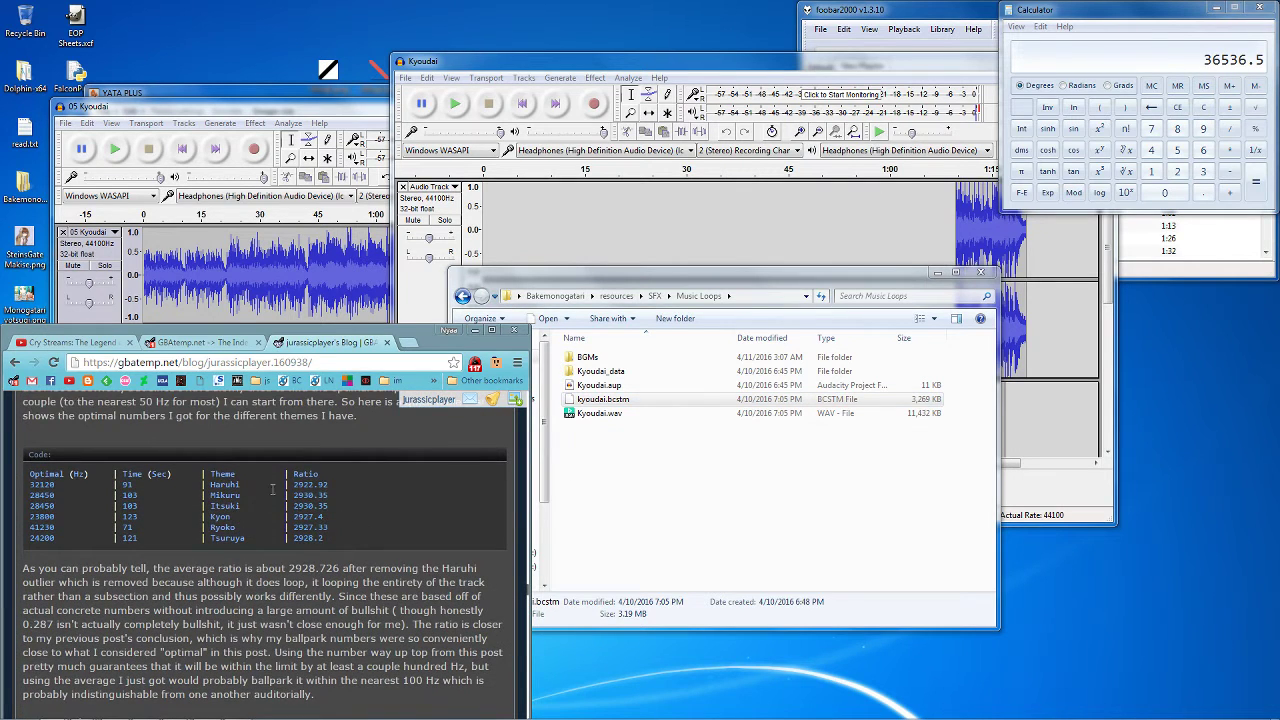
drag(58, 489, 32, 484)
click(345, 540)
click(288, 509)
drag(328, 541, 170, 490)
click(330, 527)
drag(330, 527, 306, 476)
scroll(320, 488, up, 2)
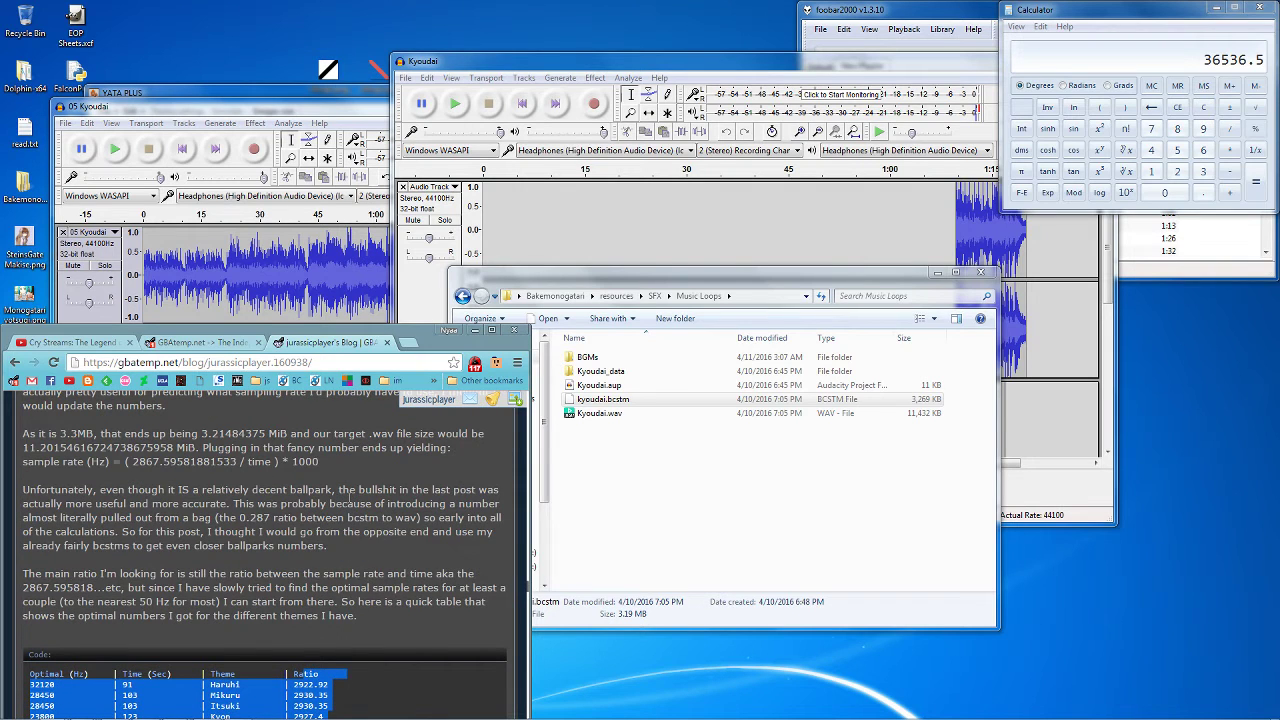
scroll(349, 503, down, 1)
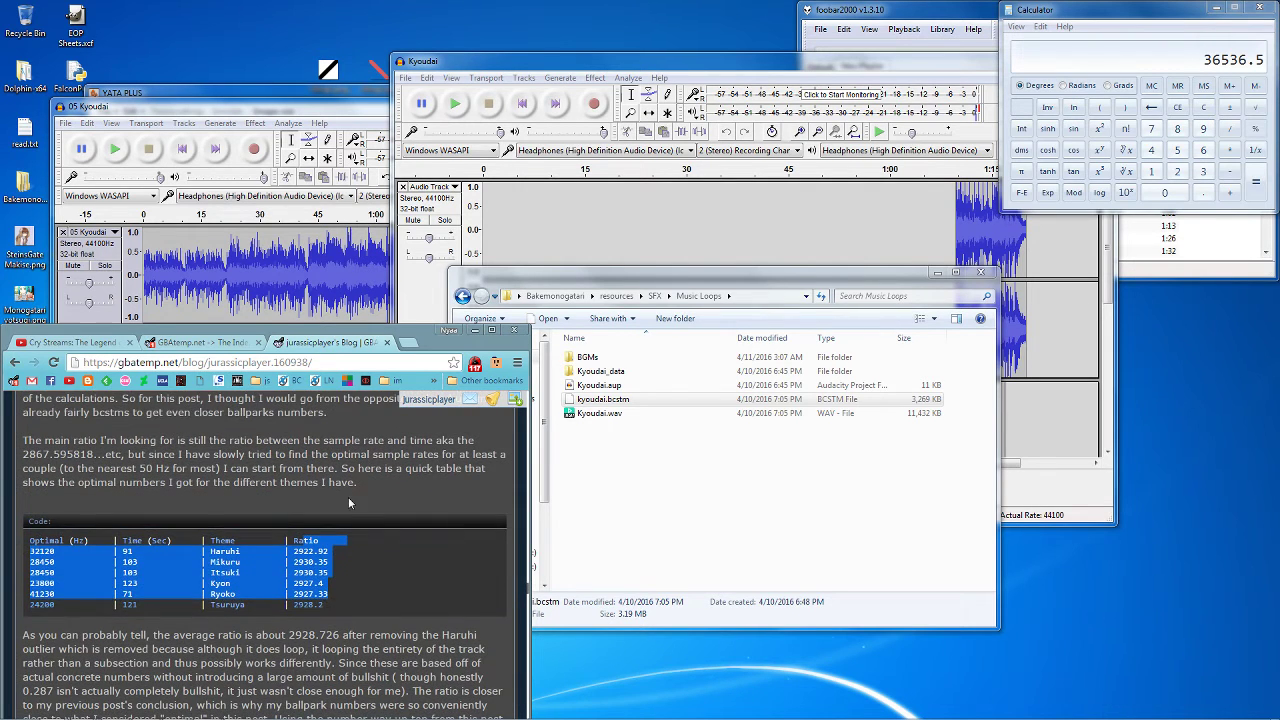
click(295, 564)
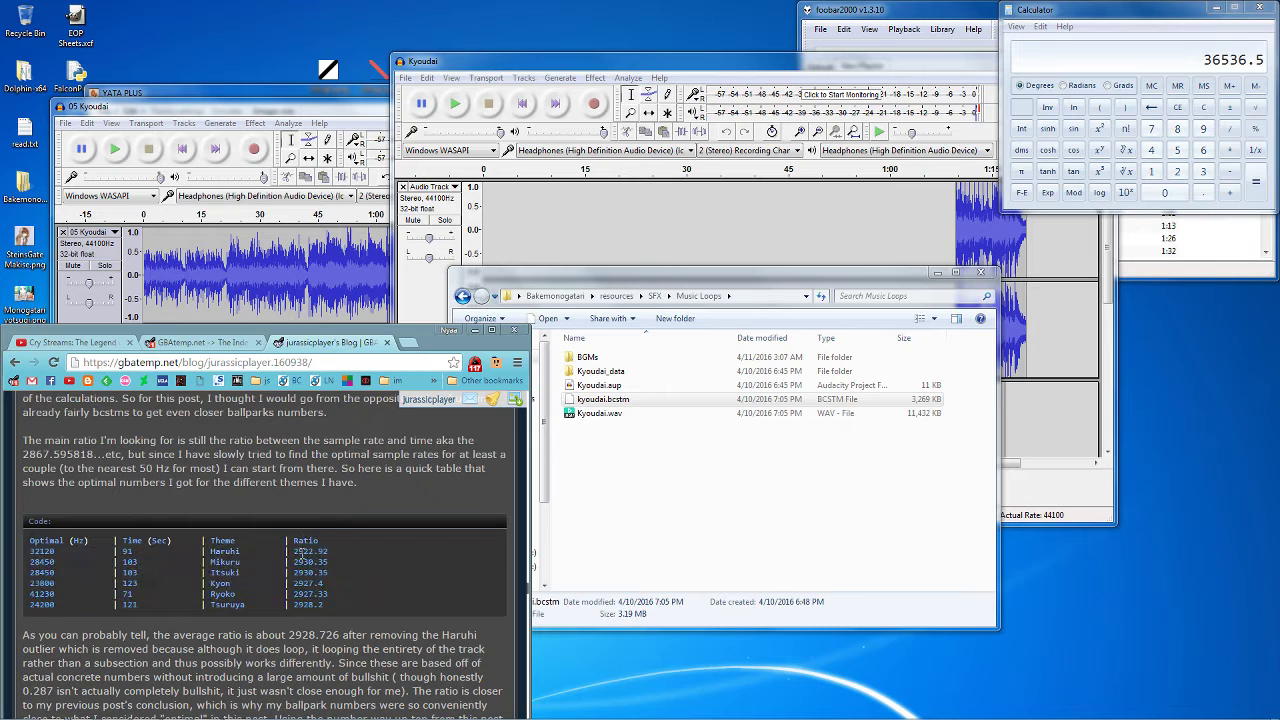
drag(303, 554, 338, 563)
click(345, 560)
Highlight the two full-loop and sub-loop sample-rate formula lines, then return to Kyoudai
scroll(348, 558, up, 2)
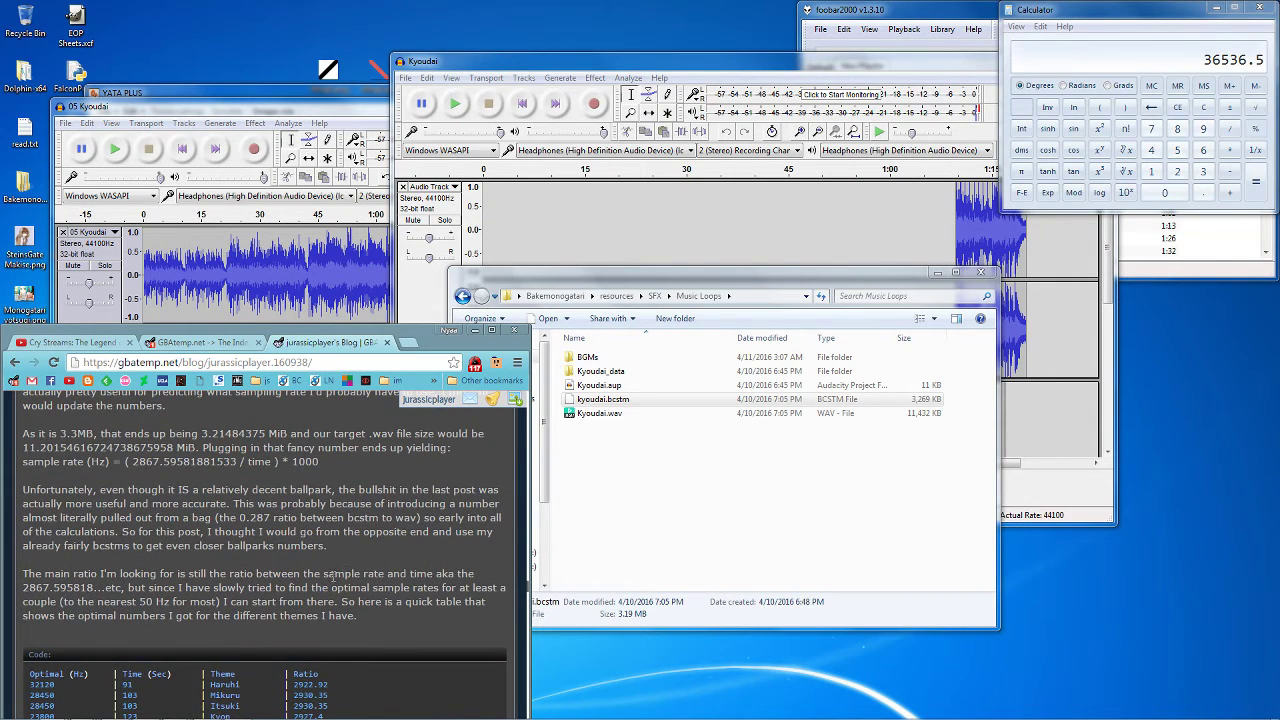
scroll(300, 462, up, 3)
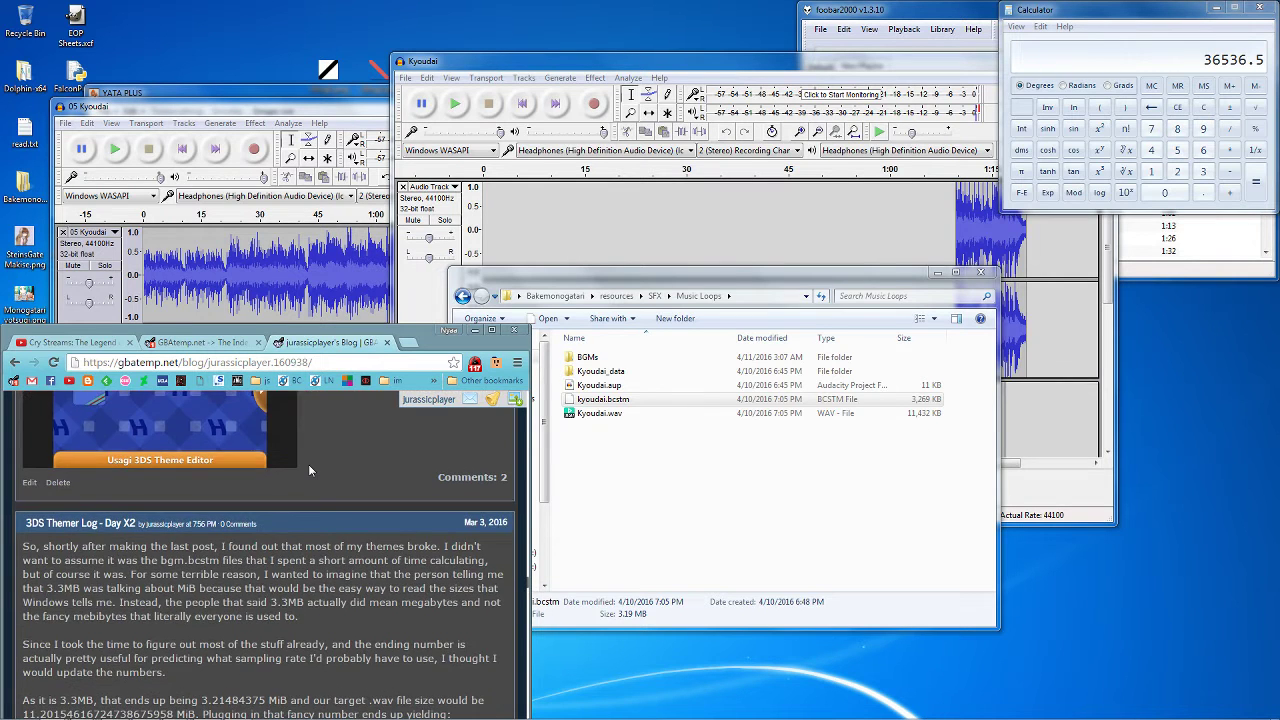
scroll(308, 464, down, 4)
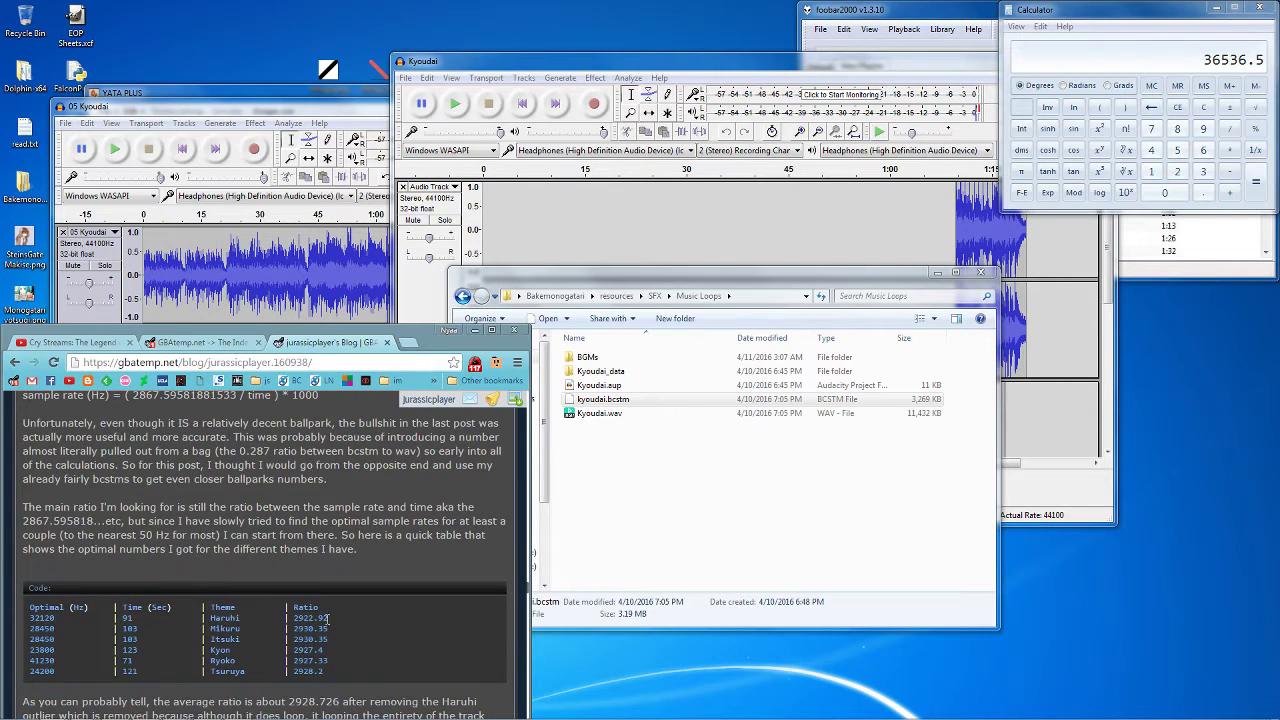
mouse_move(339, 666)
mouse_down()
mouse_move(310, 615)
mouse_move(330, 650)
mouse_up()
click(329, 663)
scroll(329, 663, down, 3)
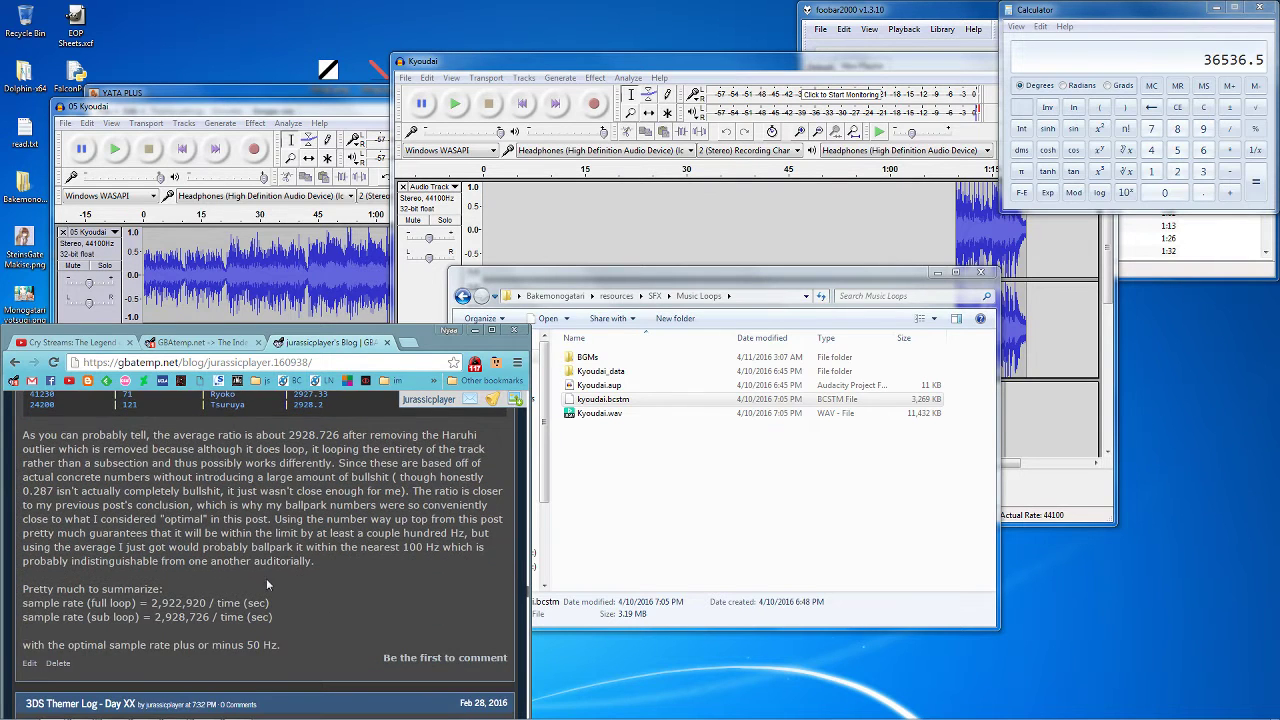
drag(247, 617, 166, 592)
click(205, 576)
click(455, 178)
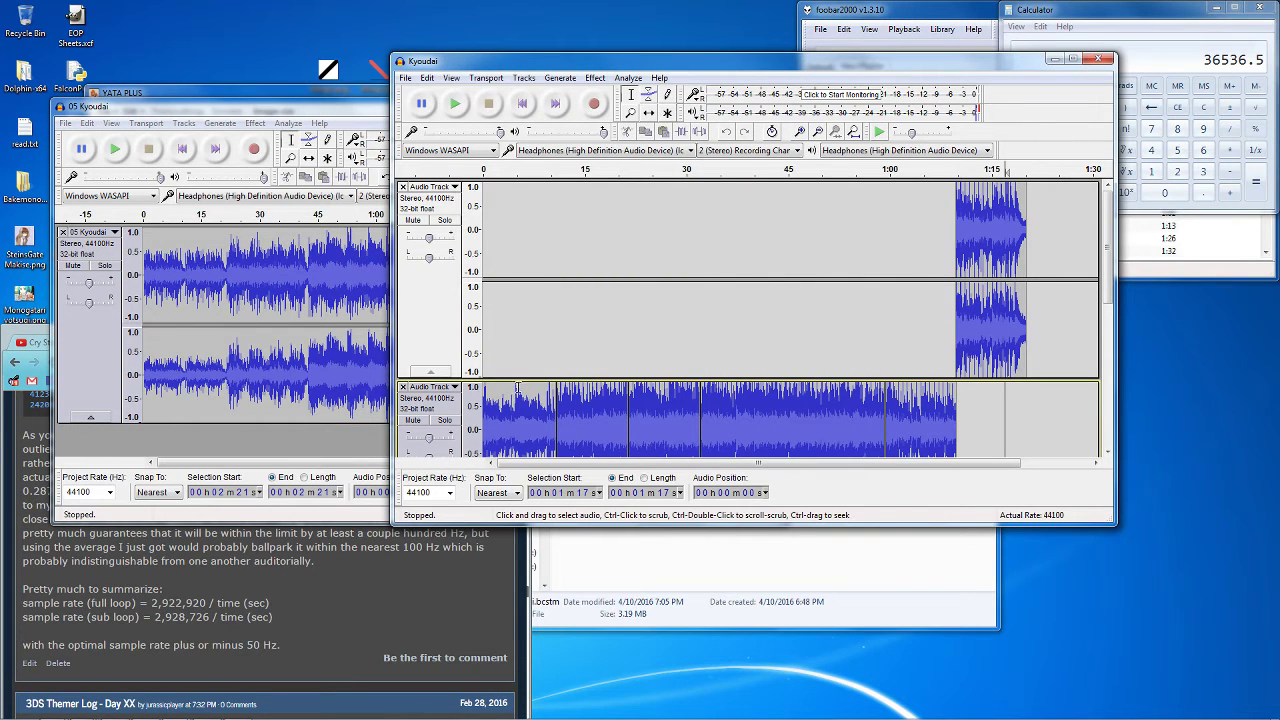
Select the first clip and show its length in samples (476,804)
scroll(824, 293, down, 2)
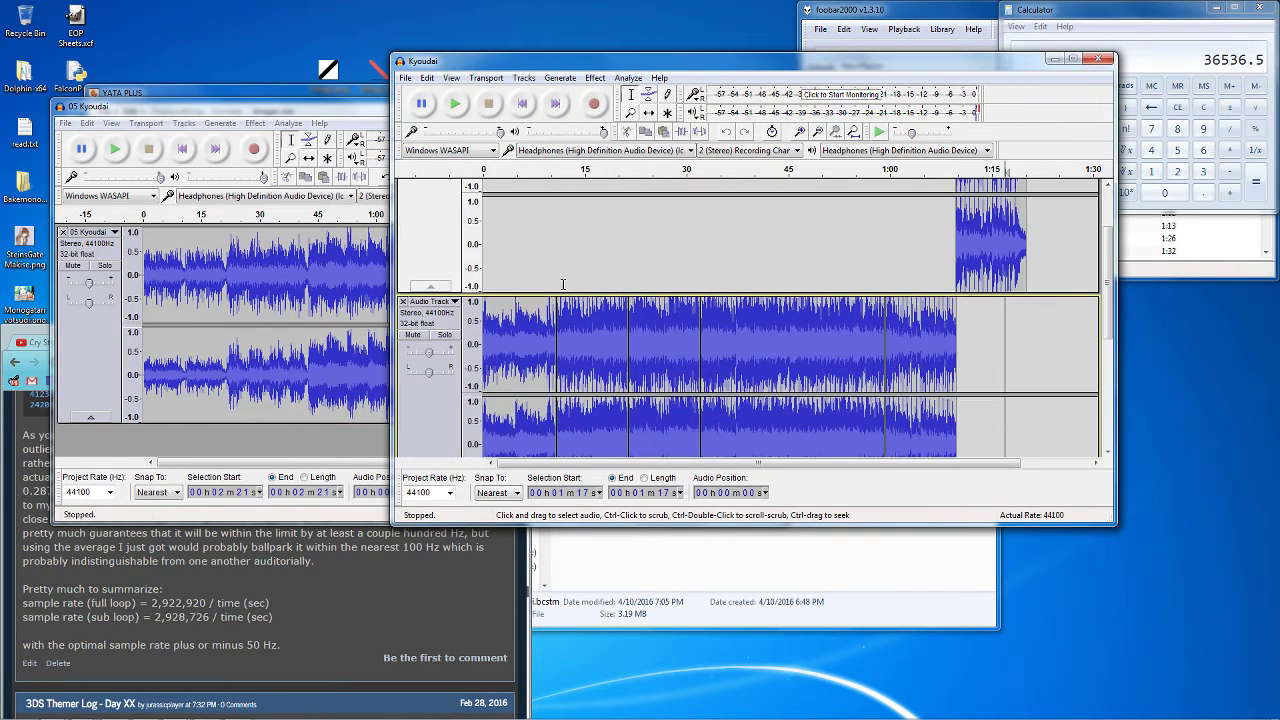
scroll(514, 317, down, 1)
double_click(507, 320)
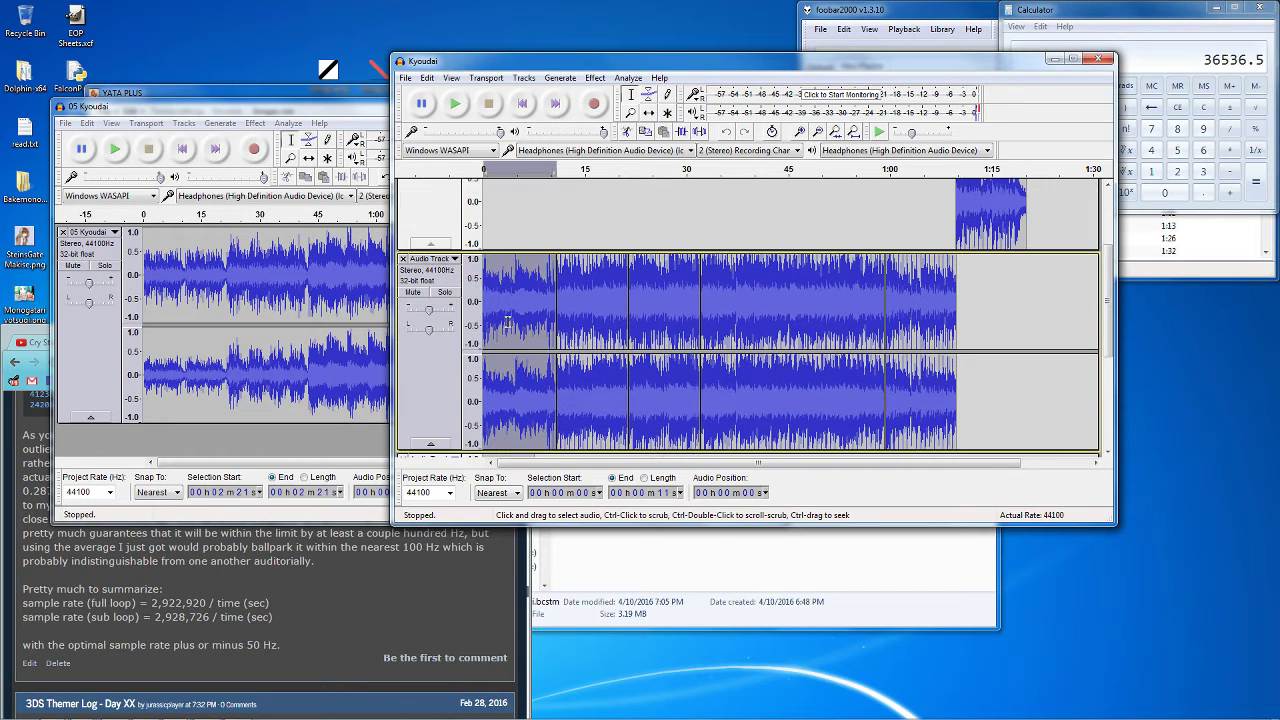
click(681, 493)
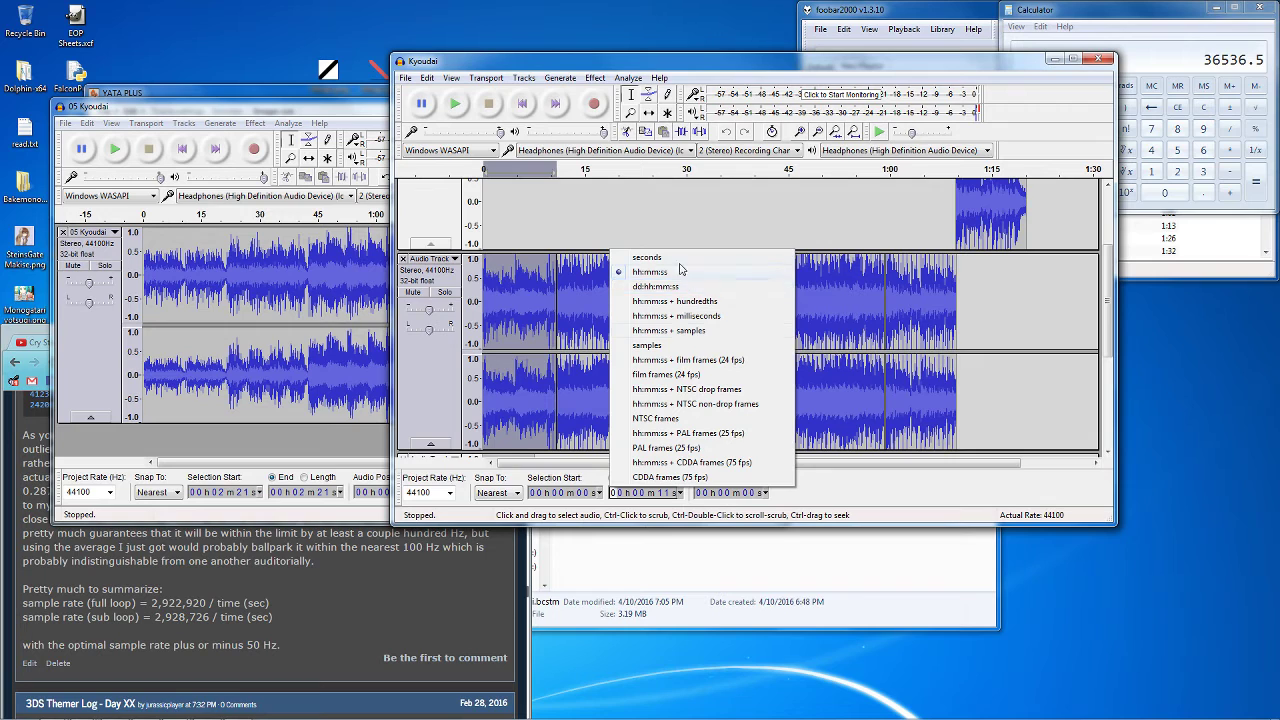
click(647, 345)
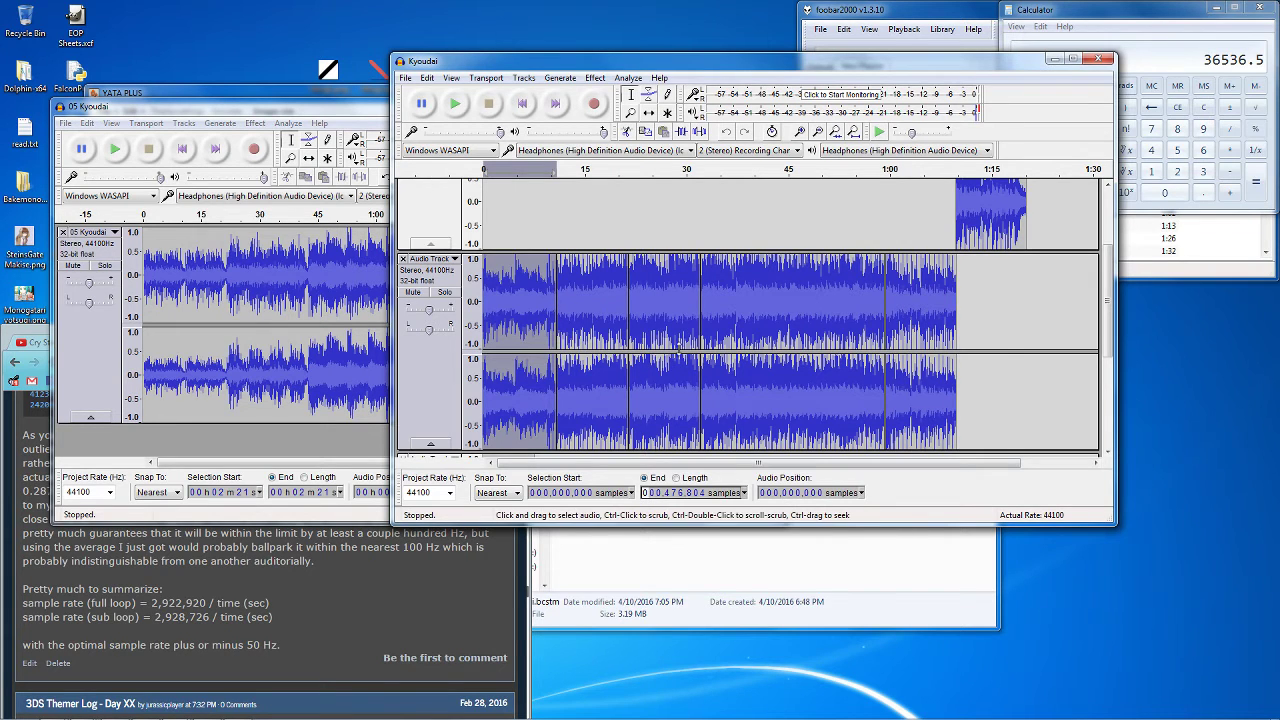
Drag Kyoudai.wav from the Music Loops folder onto the converter
click(640, 560)
click(598, 413)
drag(598, 413, 305, 92)
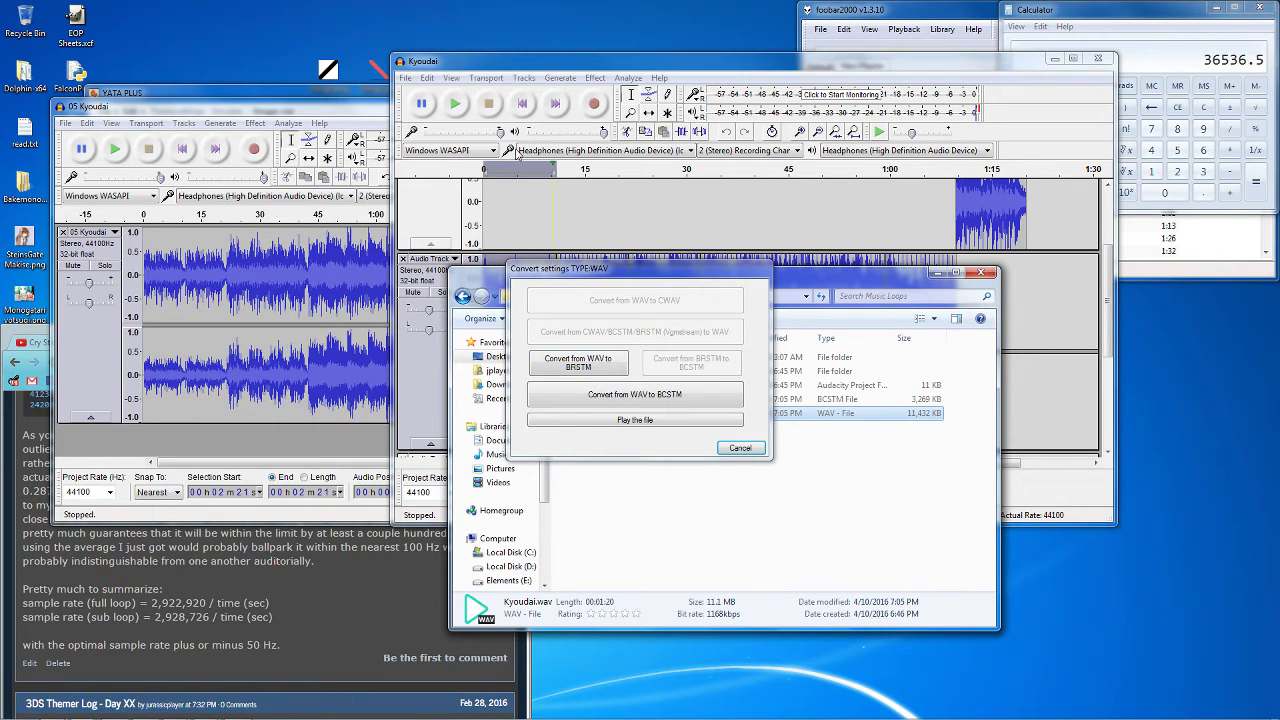
Dismiss the conversion options and close the 05 Kyoudai project without saving
click(750, 446)
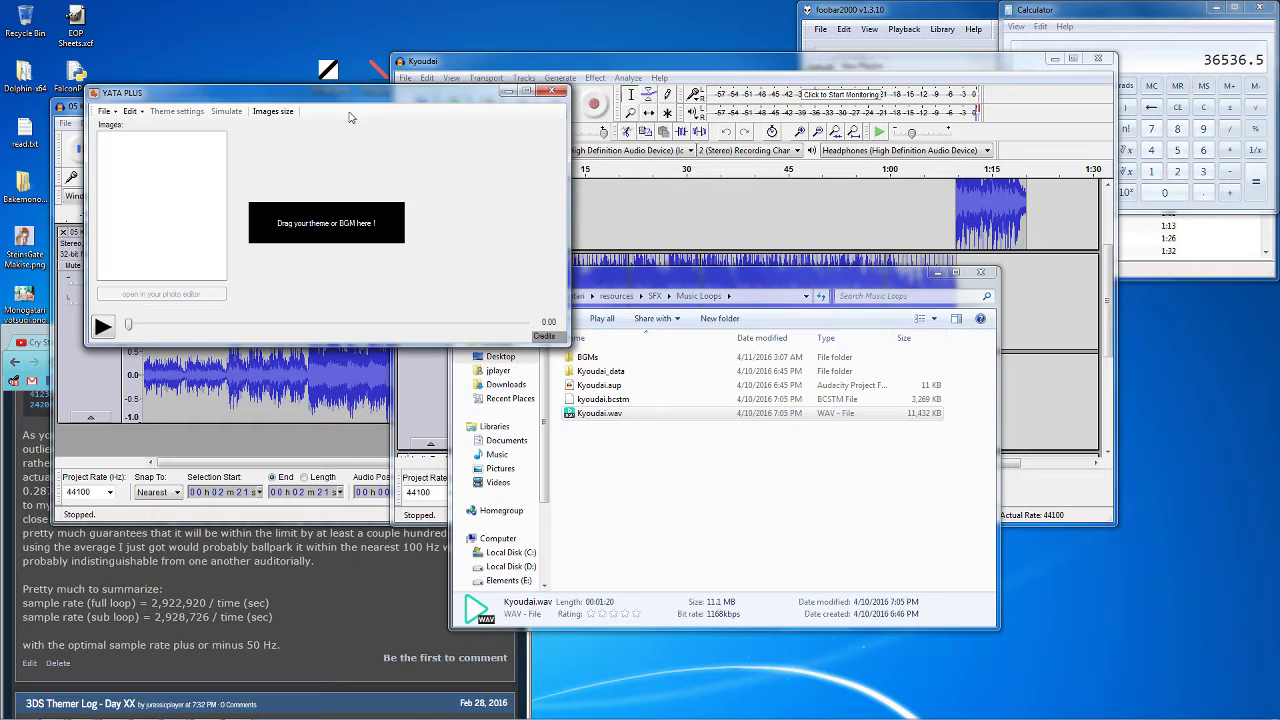
click(268, 442)
click(767, 104)
click(457, 318)
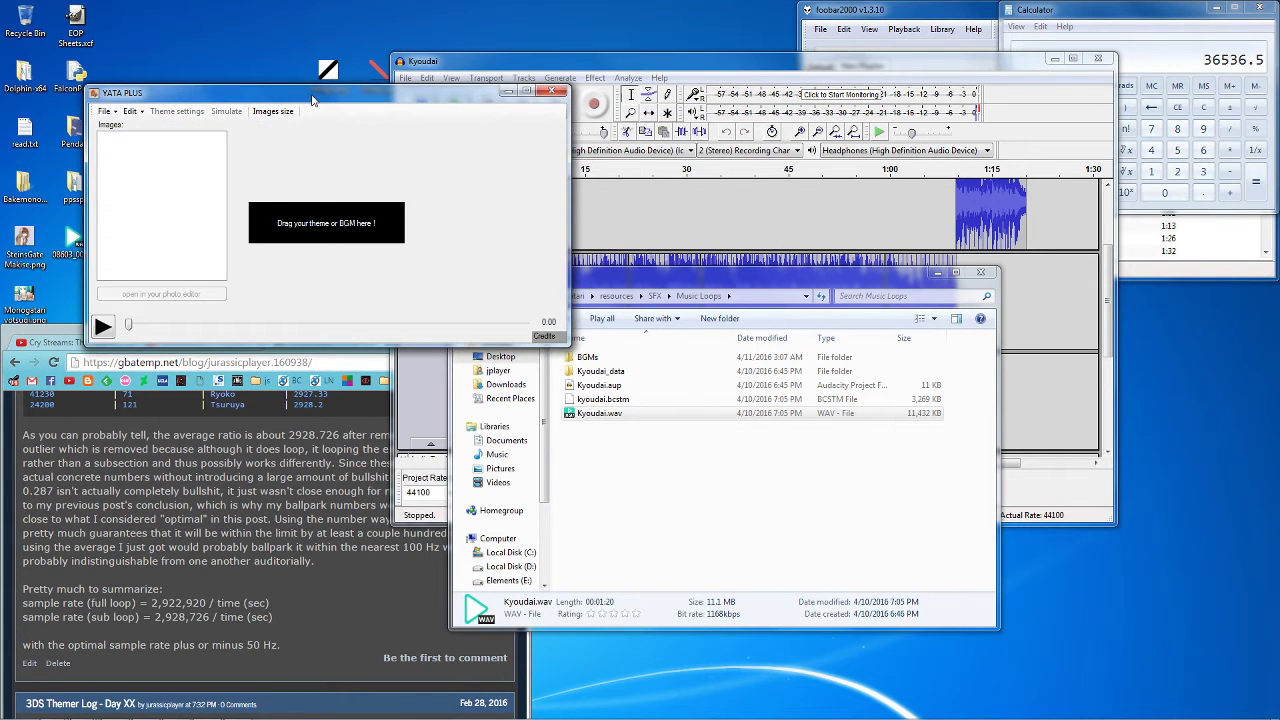
Load Kyoudai.wav into YATA PLUS and convert it from WAV to BCSTM
drag(305, 93, 233, 73)
drag(604, 413, 318, 197)
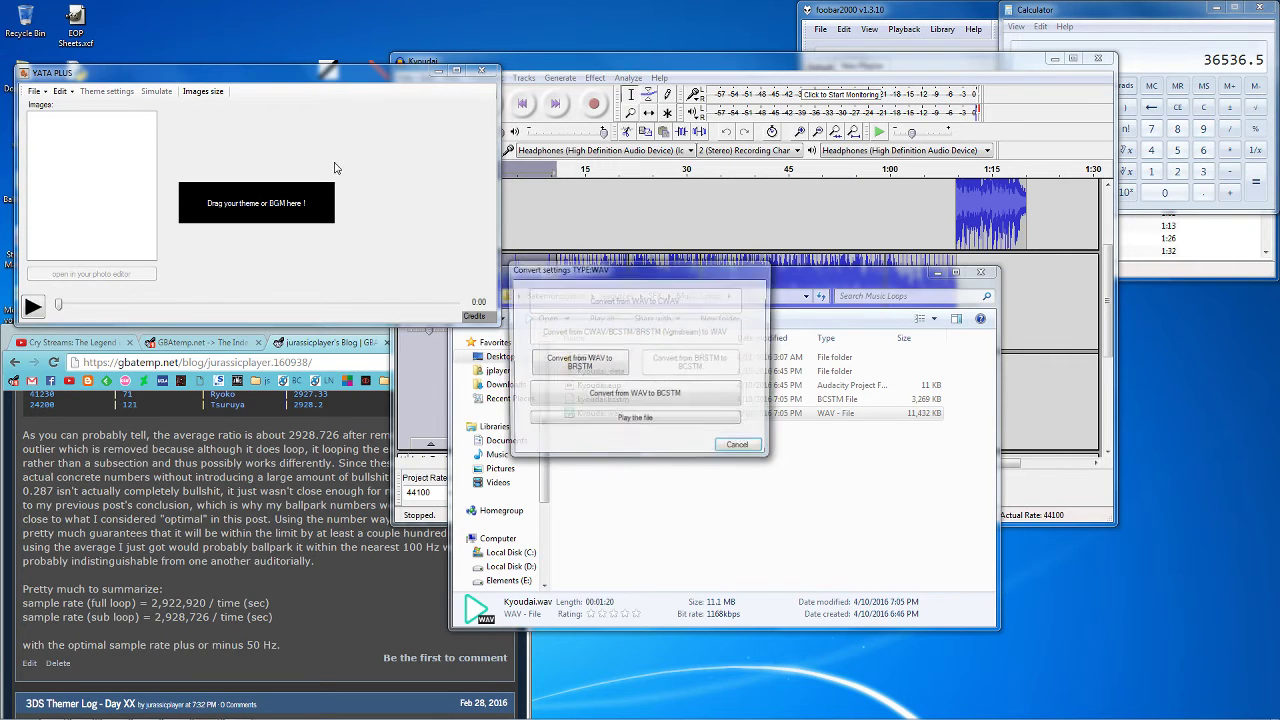
click(660, 392)
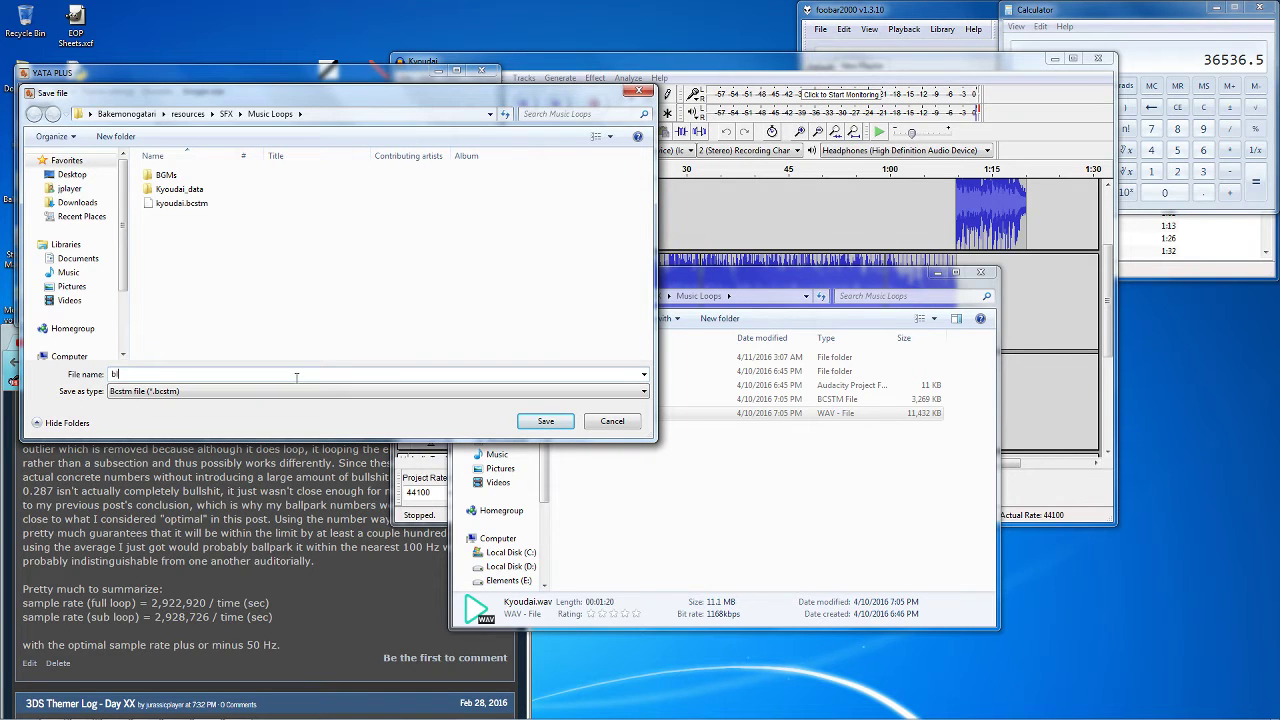
Save the converted file as blah and enable looped preview in the Brstm Import dialog
key(Return)
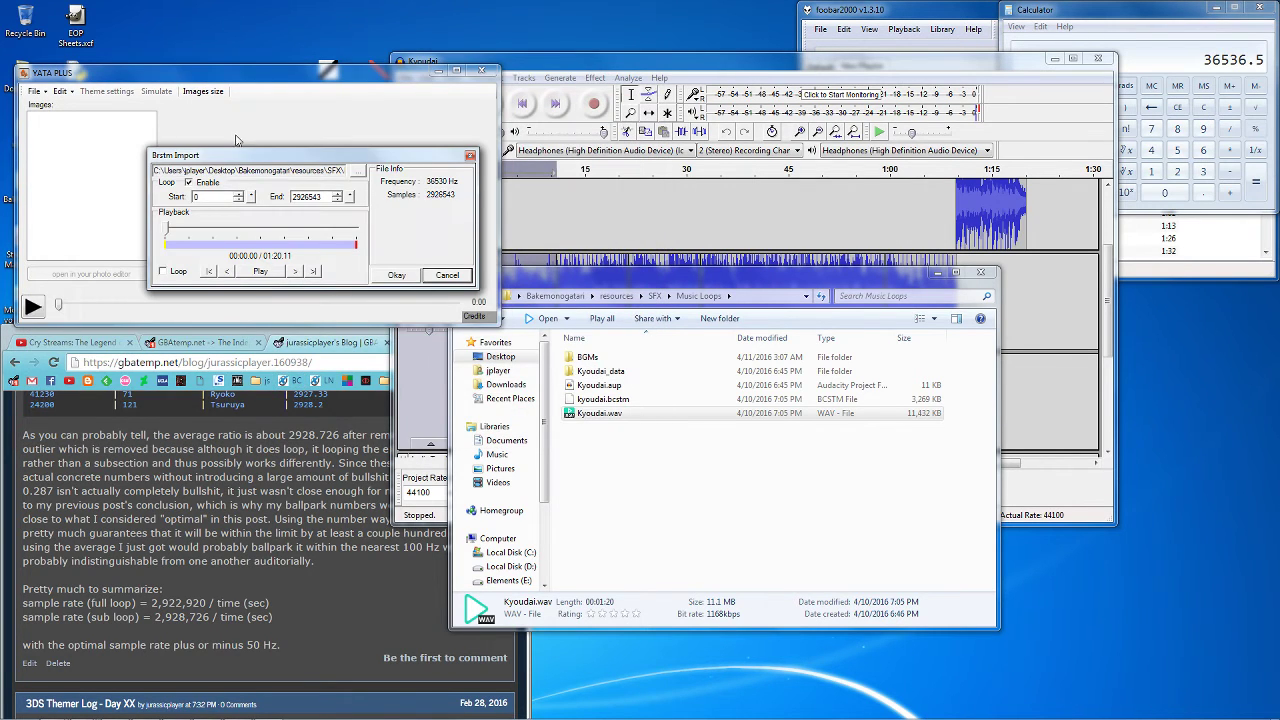
drag(298, 159, 322, 150)
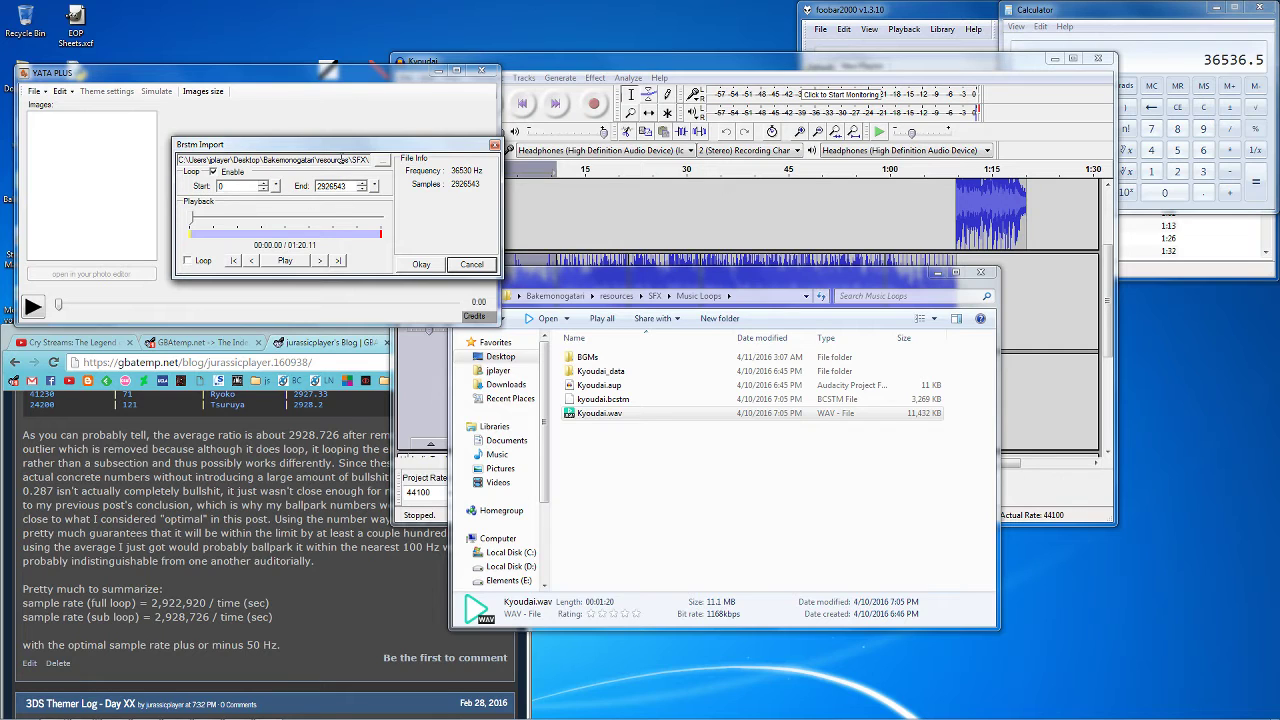
drag(342, 148, 274, 125)
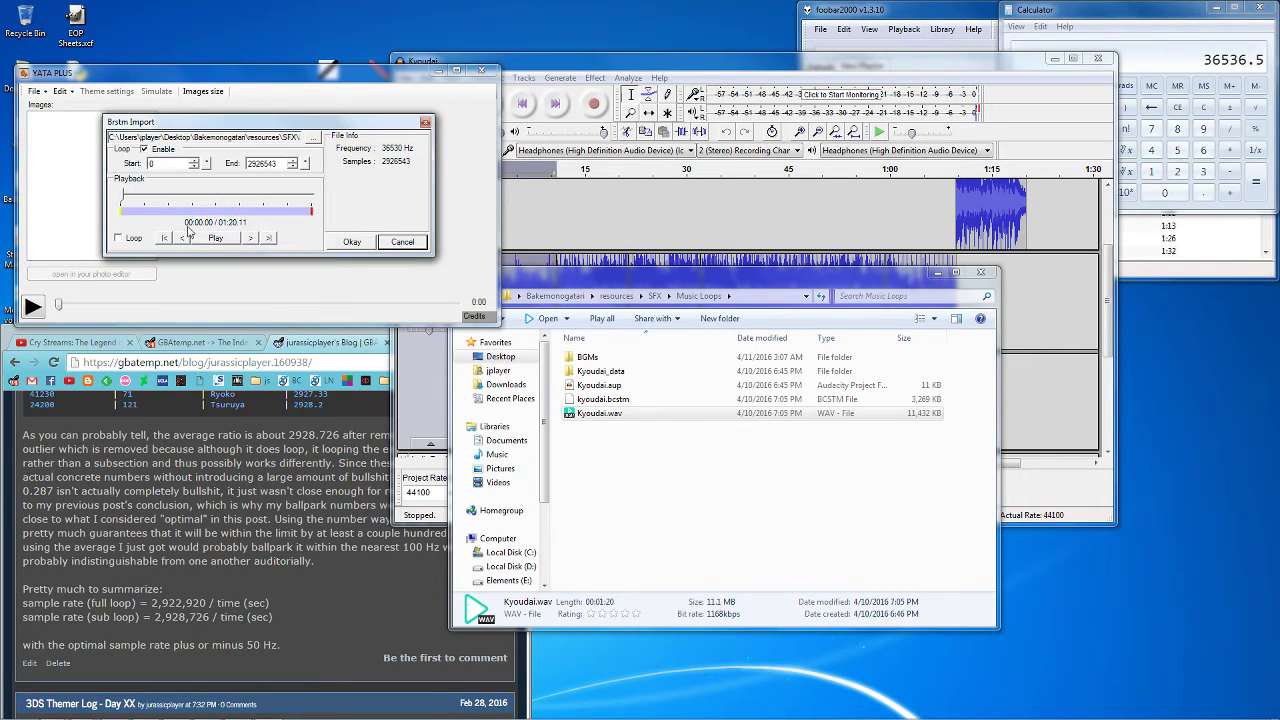
click(119, 239)
Preview the song looping from sample 0 to 2926543, listening around the loop point
drag(132, 211, 140, 211)
mouse_move(140, 211)
mouse_down()
mouse_move(119, 211)
mouse_move(305, 196)
mouse_up()
click(181, 195)
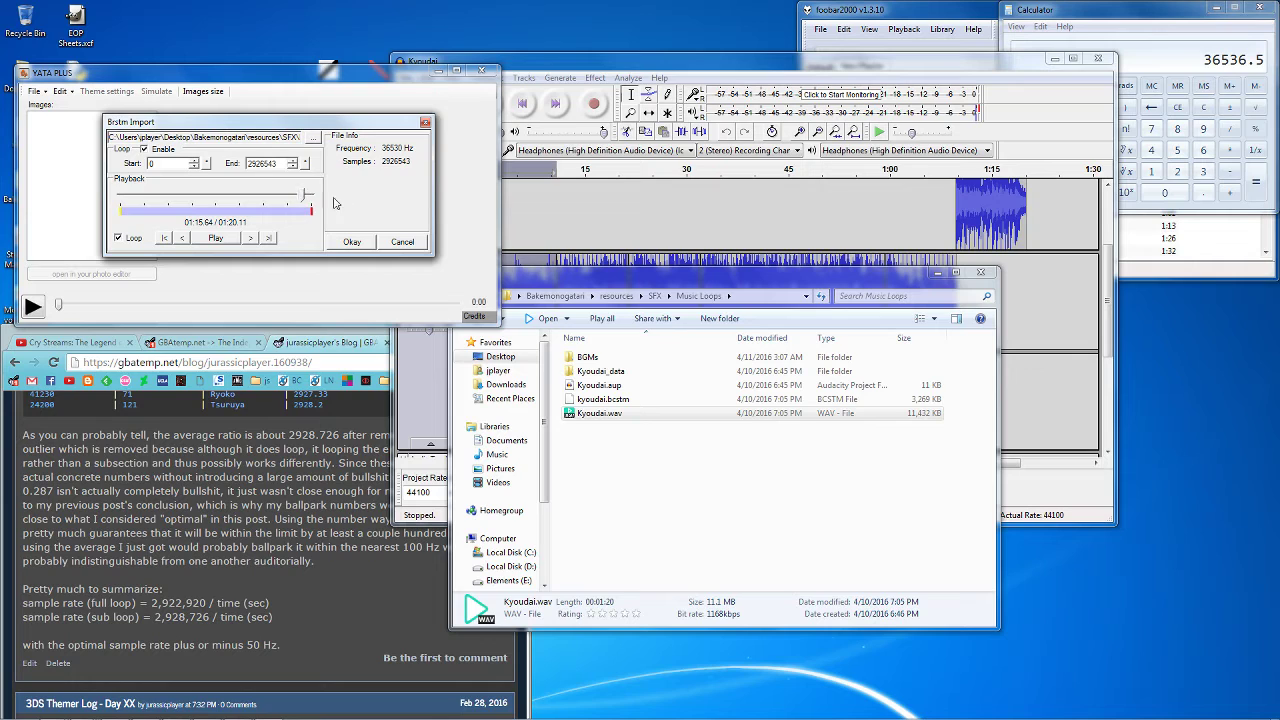
click(233, 238)
drag(308, 196, 306, 196)
click(215, 239)
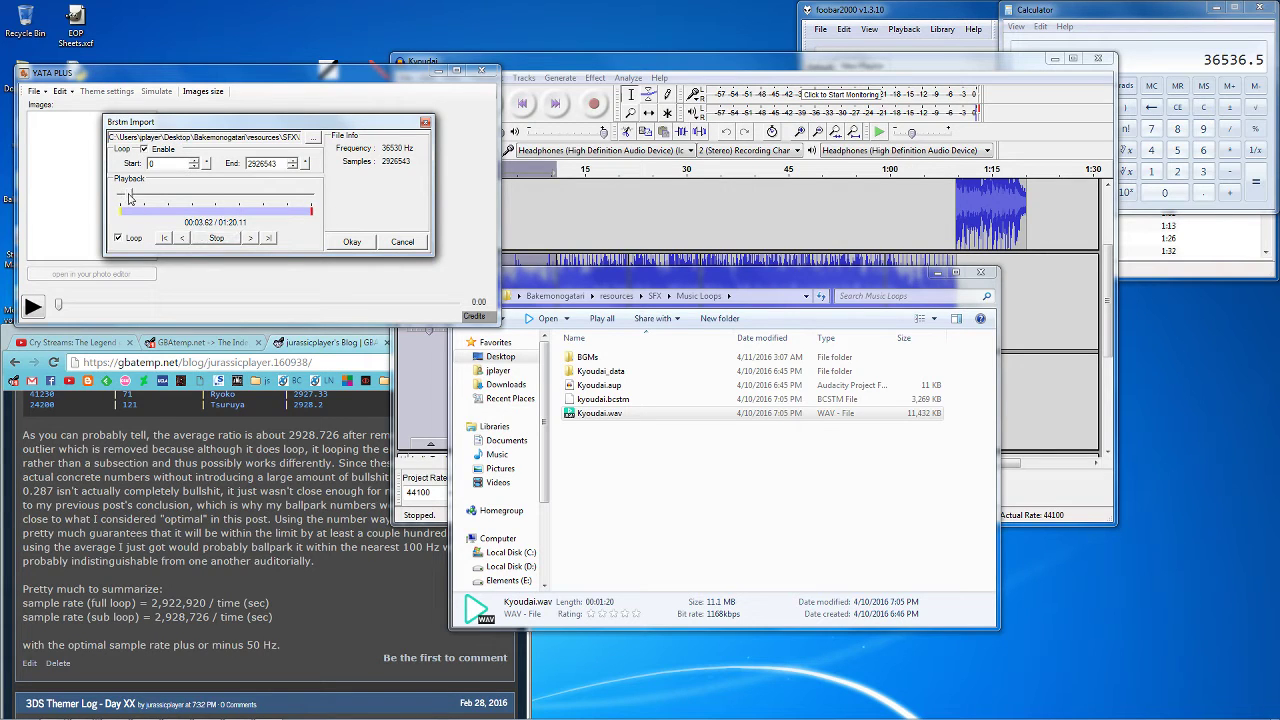
drag(127, 195, 298, 194)
click(226, 240)
Change Audacity's project rate to 36530 and use the 389620 end sample as YATA's loop start
click(592, 86)
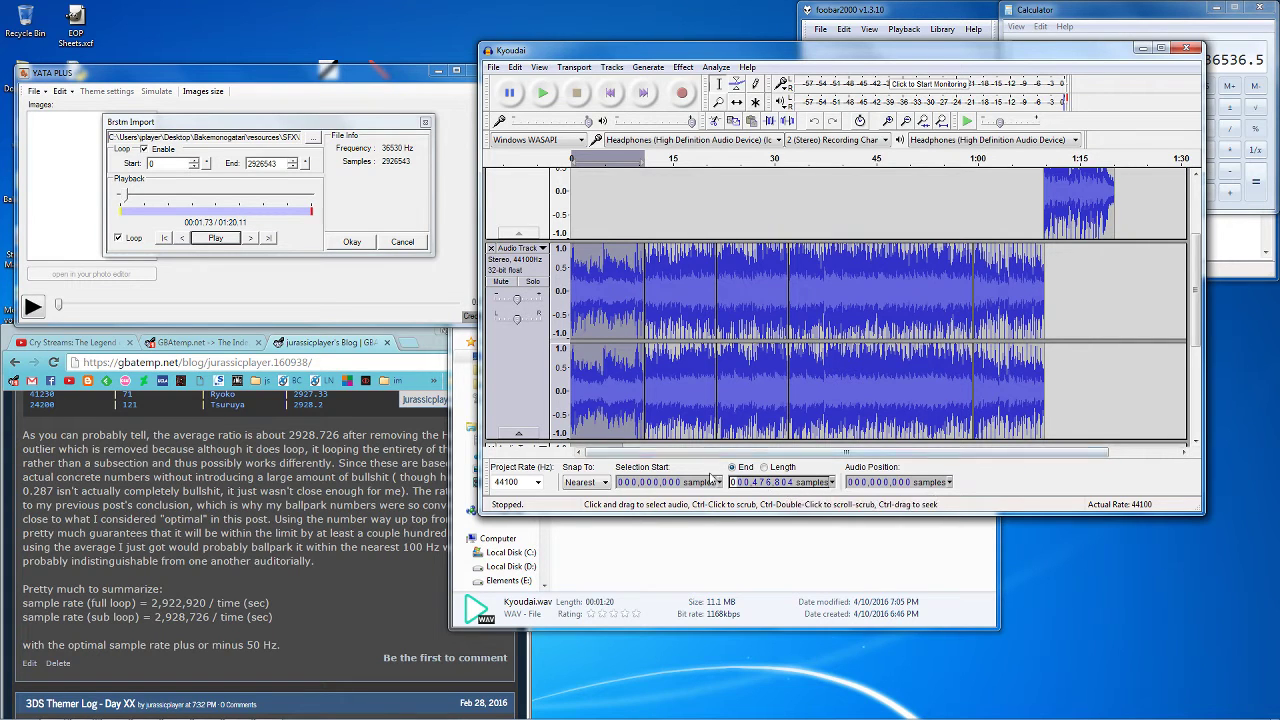
click(181, 164)
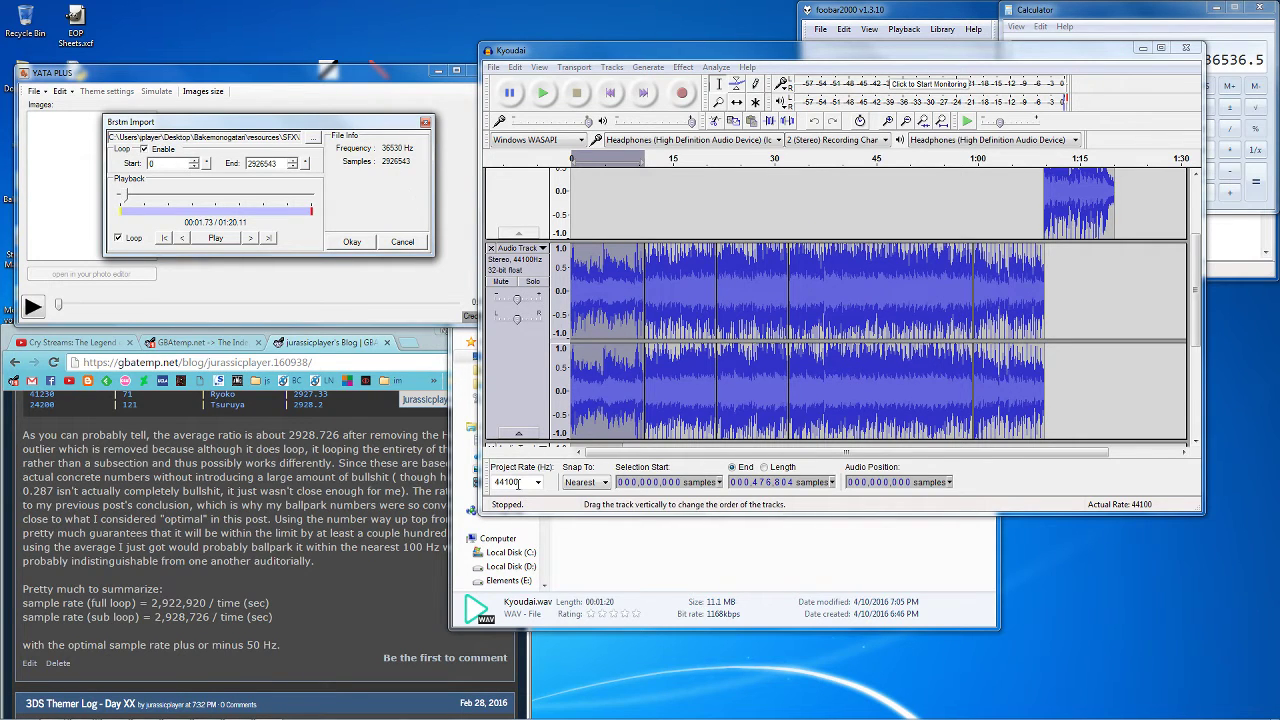
drag(518, 483, 494, 482)
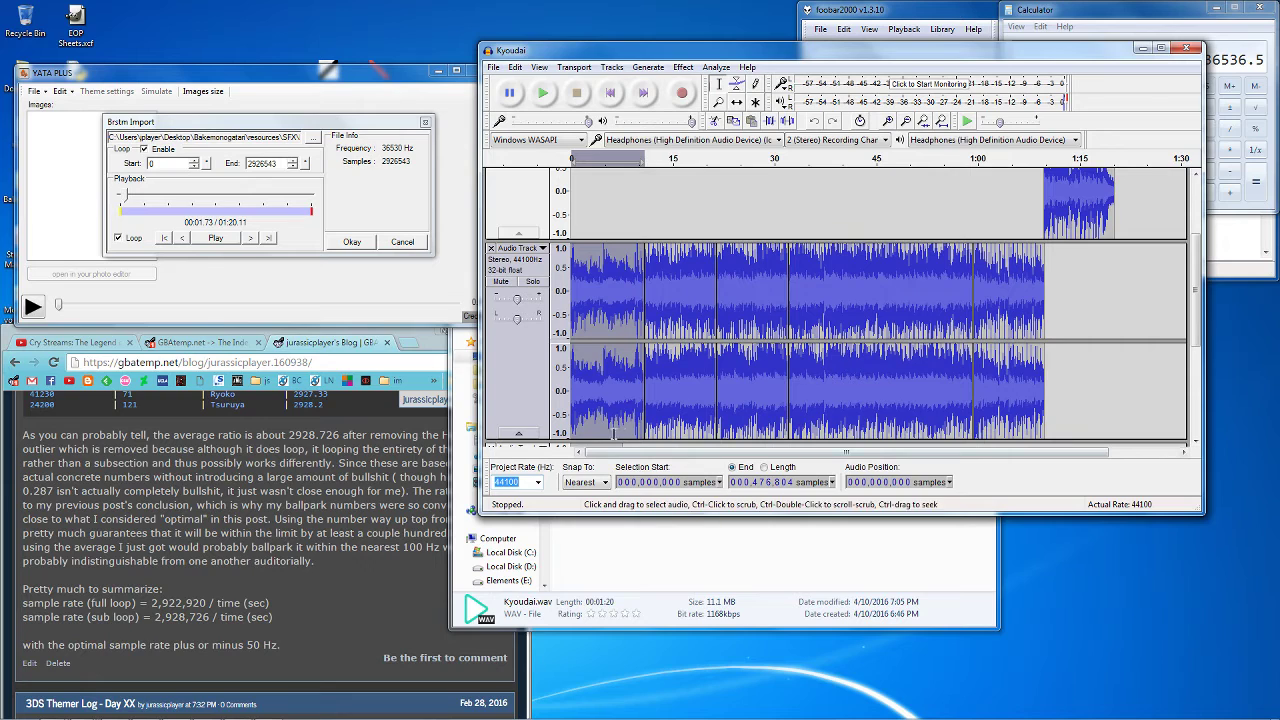
text(36530)
click(171, 164)
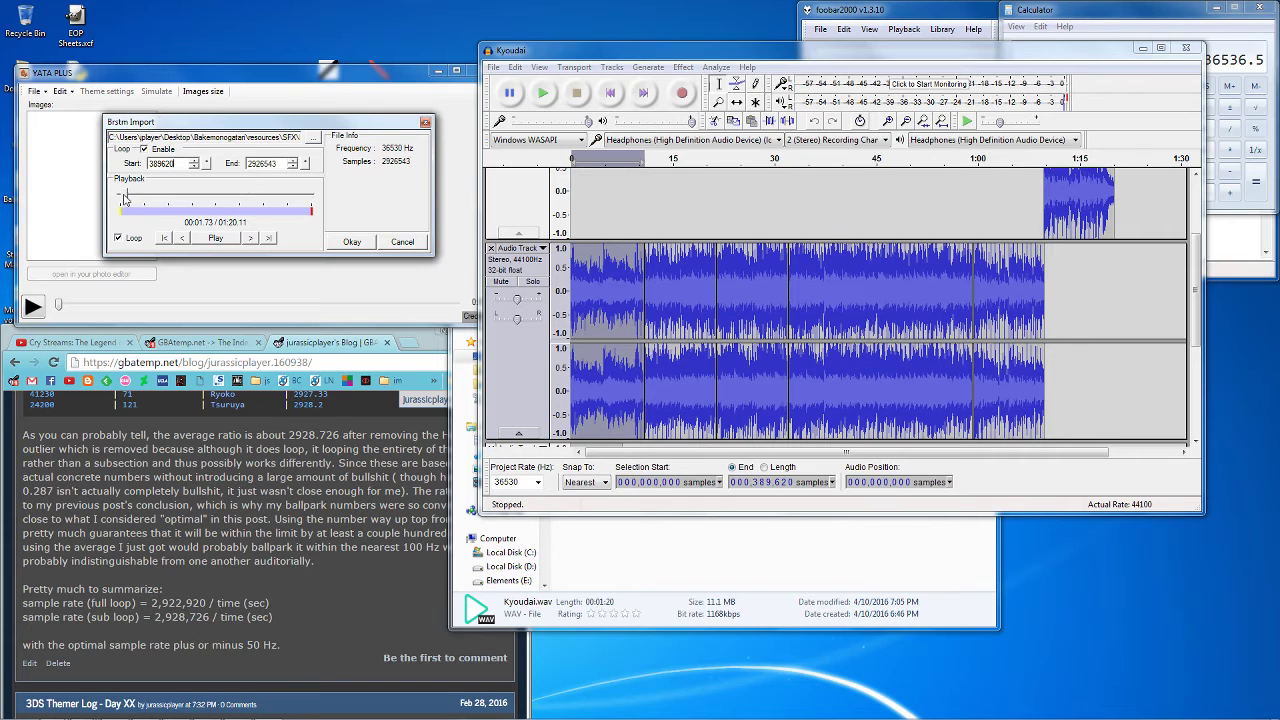
Apply loop start 389620 and preview the loop from about 00:10
click(195, 165)
drag(124, 195, 307, 219)
click(216, 238)
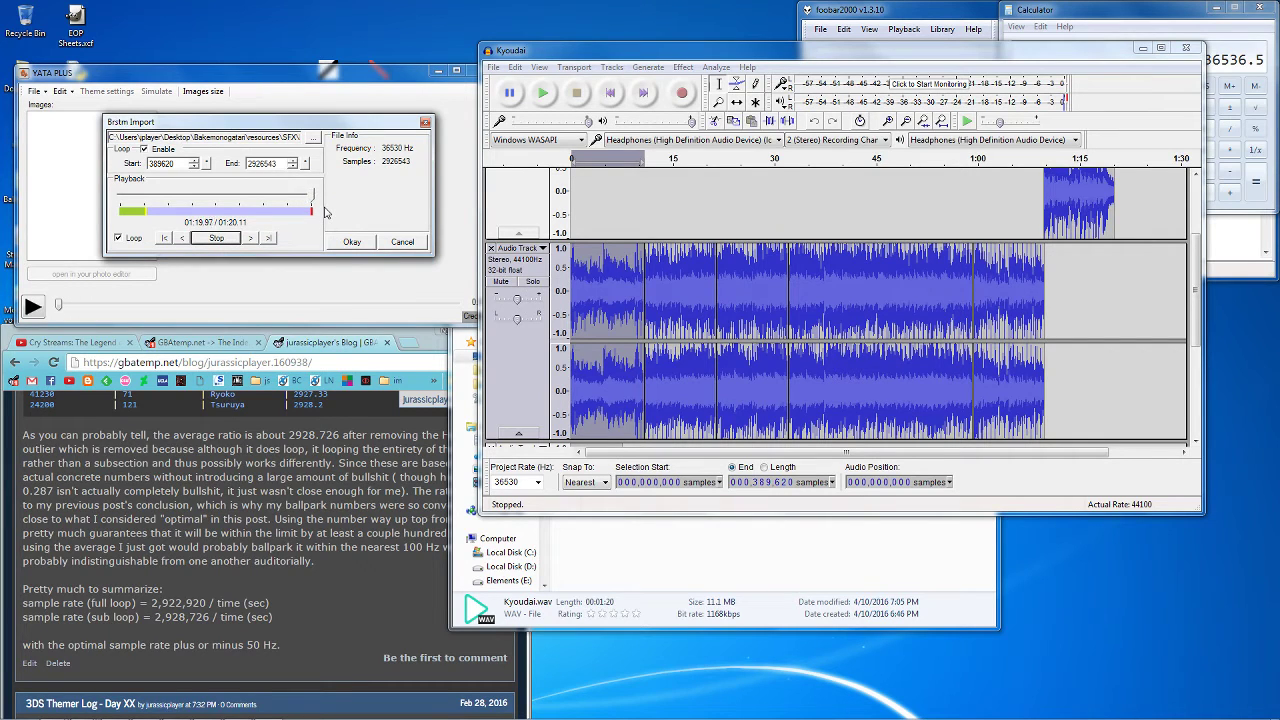
click(217, 240)
Reset the loop start to 0 and encode the looped BCSTM
double_click(165, 163)
text(0)
click(370, 242)
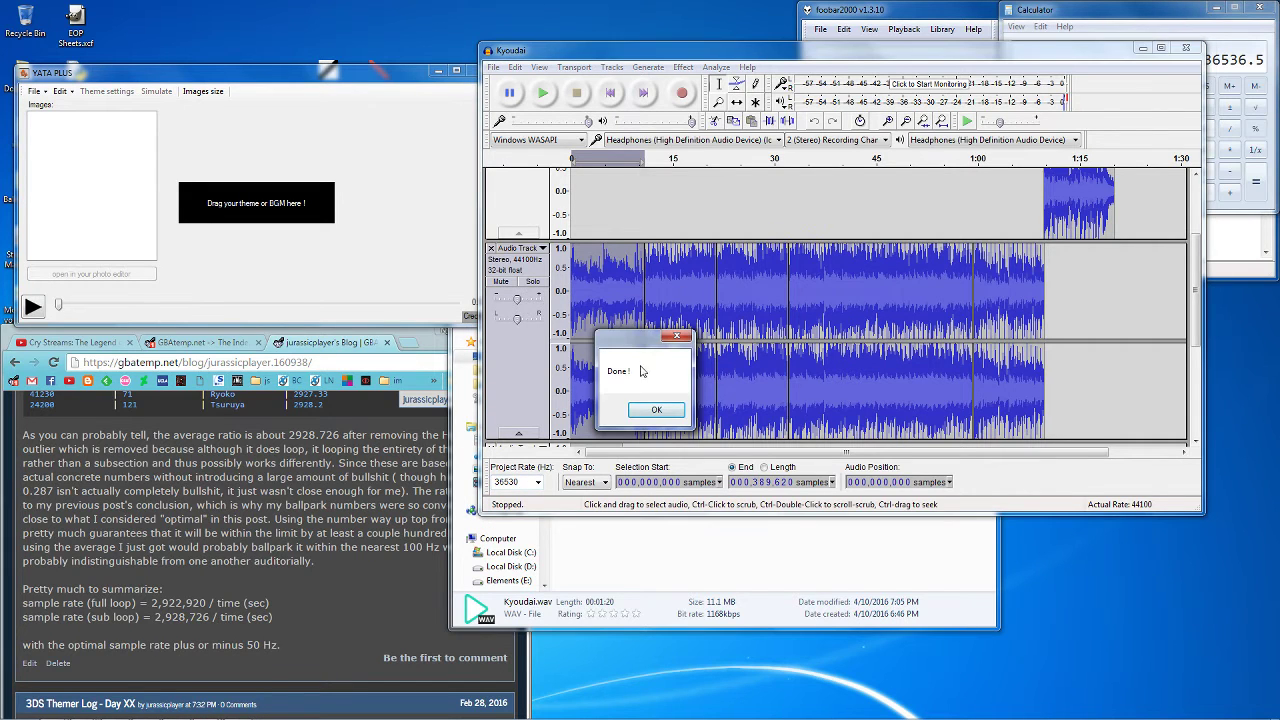
Close YATA PLUS and rename blah.bcstm to bgm.bcstm
click(655, 410)
click(478, 75)
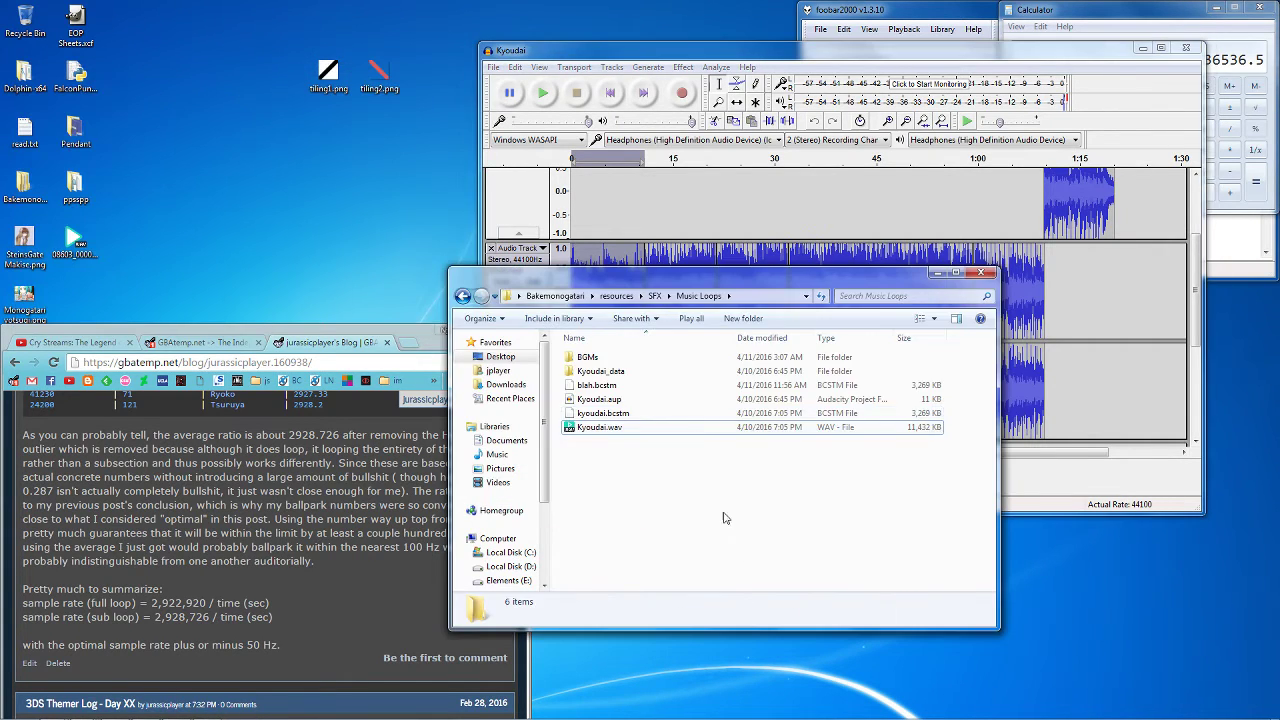
click(653, 390)
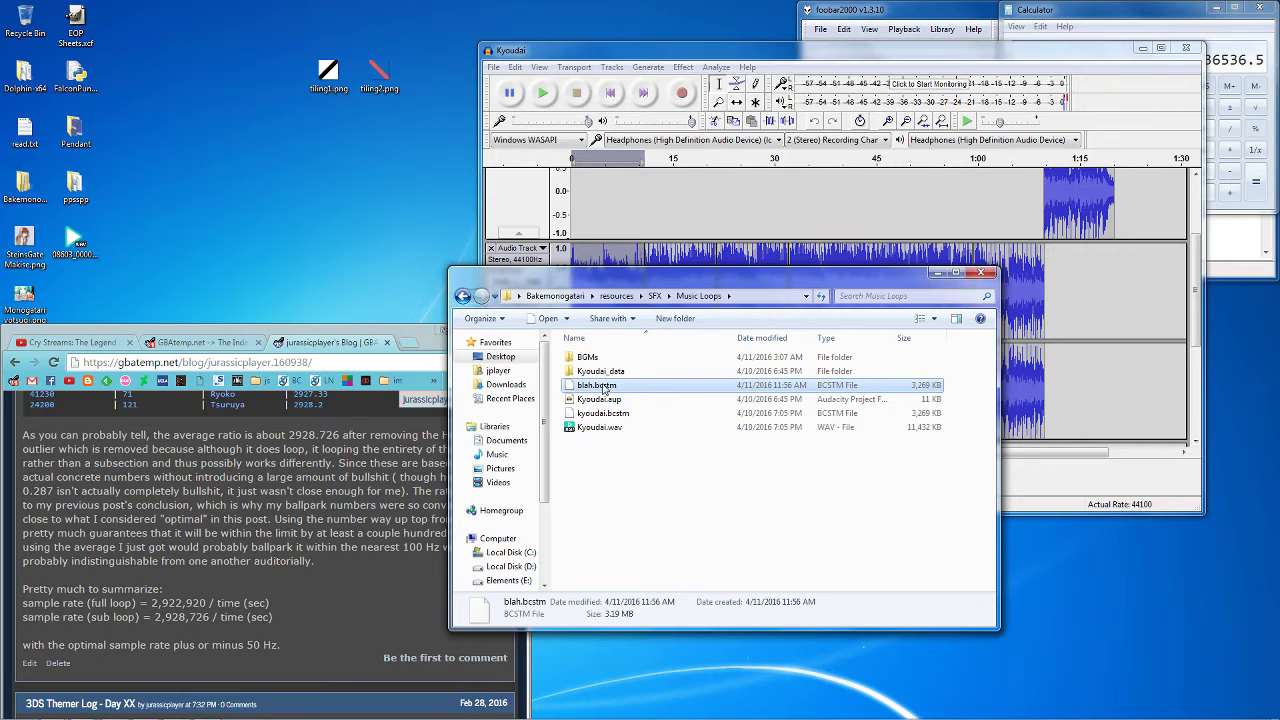
click(603, 389)
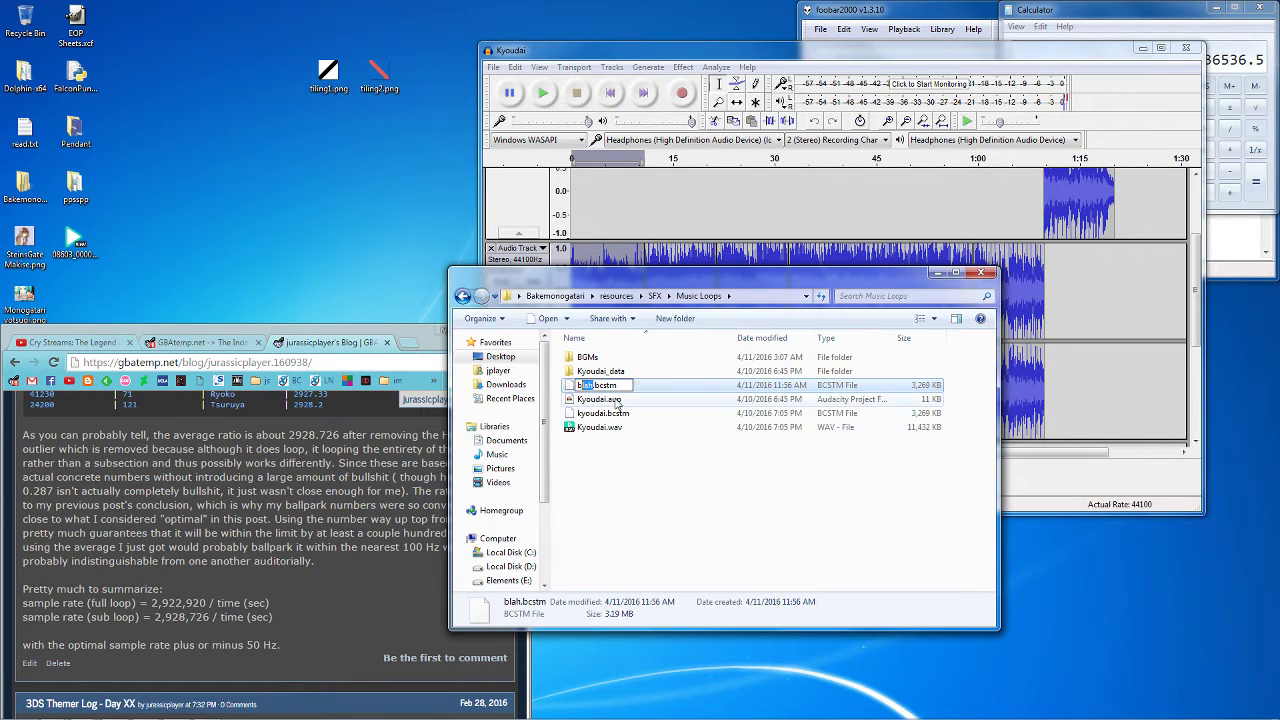
text(bgm)
key(Return)
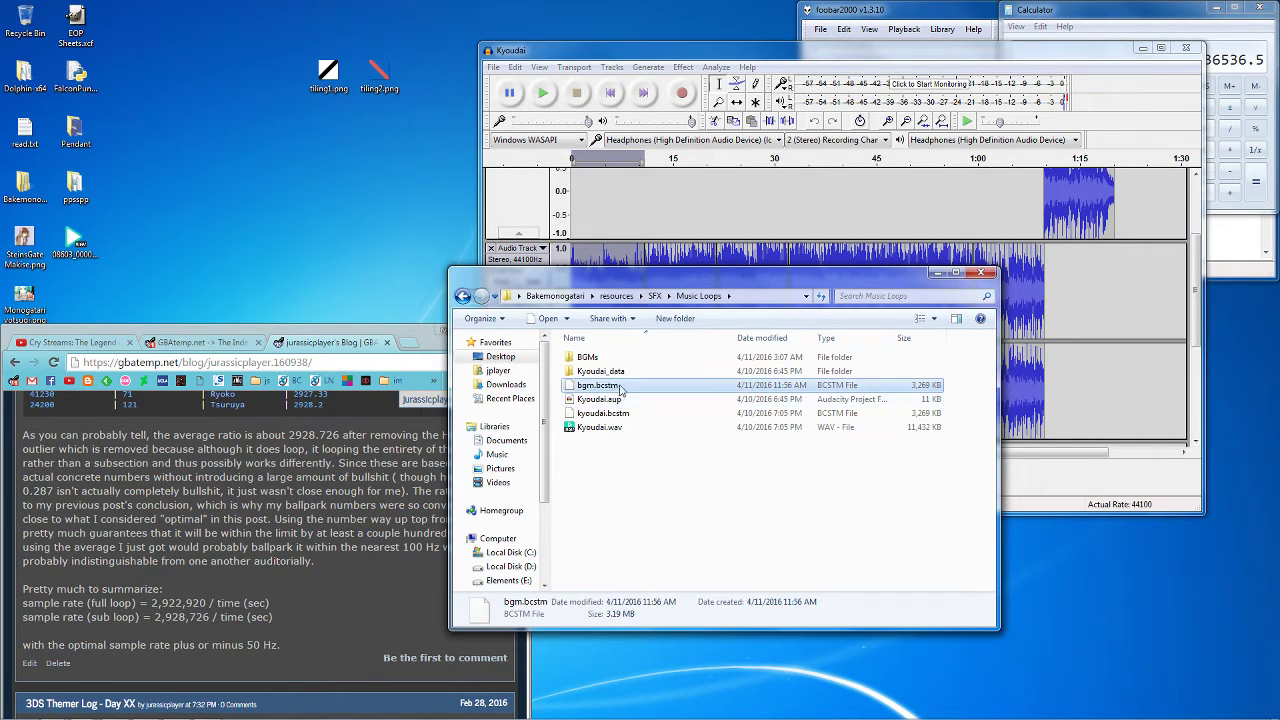
Remove bgm.bcstm from Music Loops and open the Bakemonogatari release folder to find body_lz.bin
right_click(620, 387)
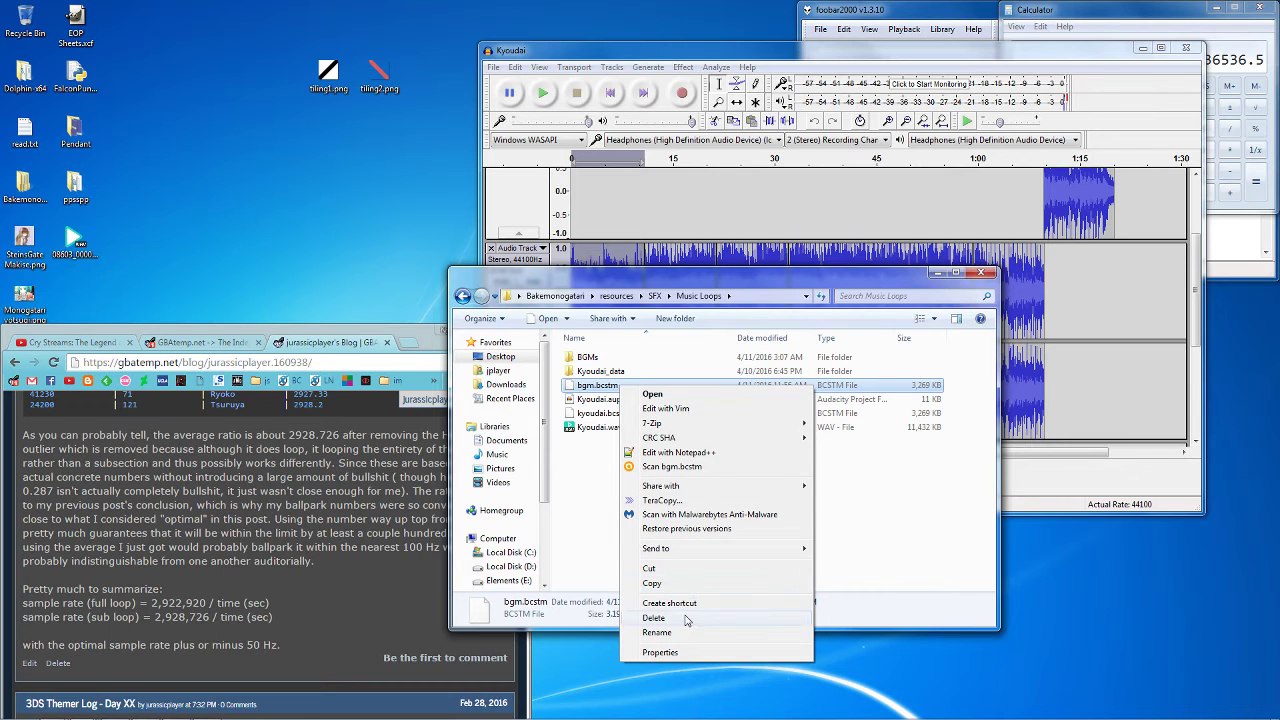
click(654, 618)
click(695, 421)
click(655, 296)
click(555, 296)
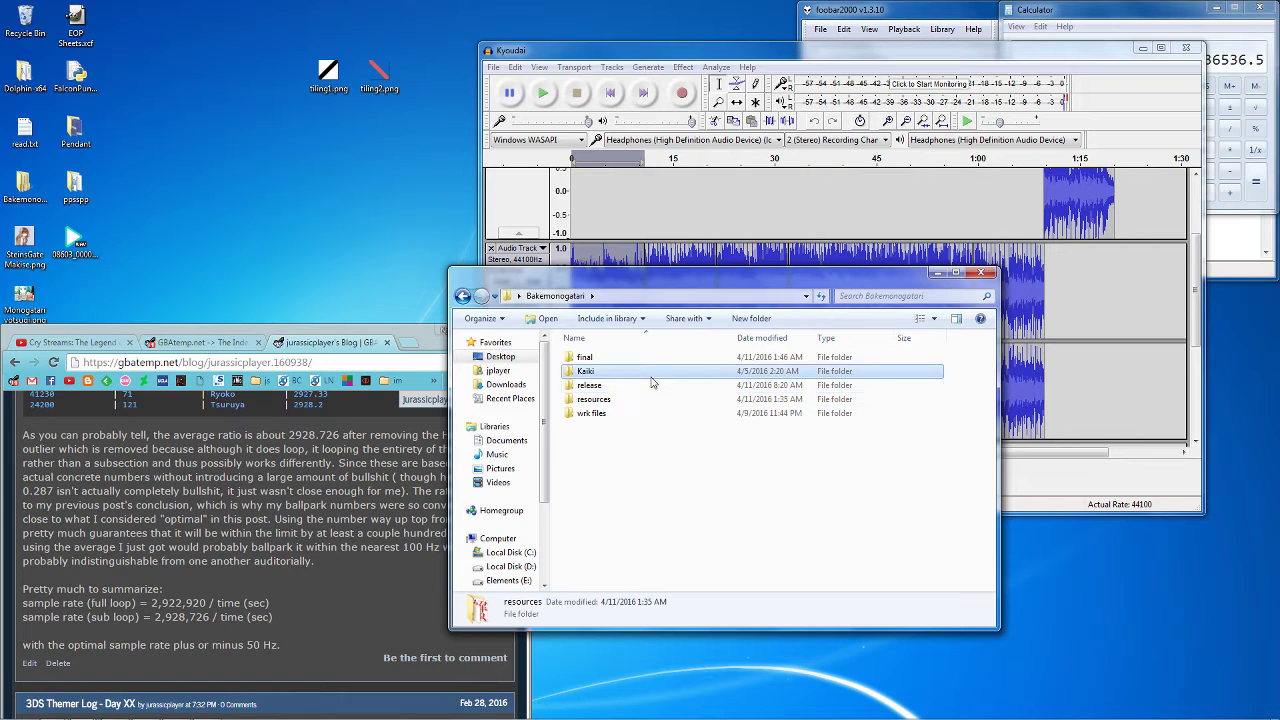
double_click(651, 385)
click(670, 395)
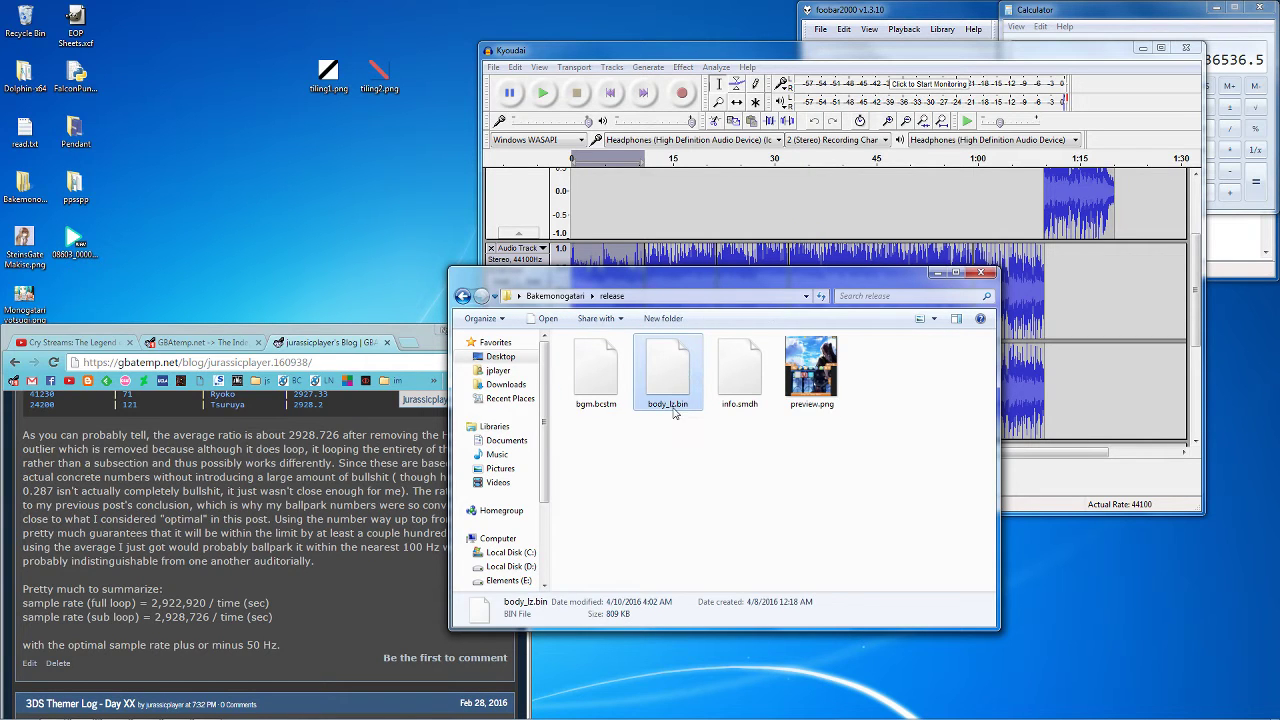
Close the Kyoudai Audacity project and switch to the YATA.v1.7 folder window
click(83, 710)
click(1186, 48)
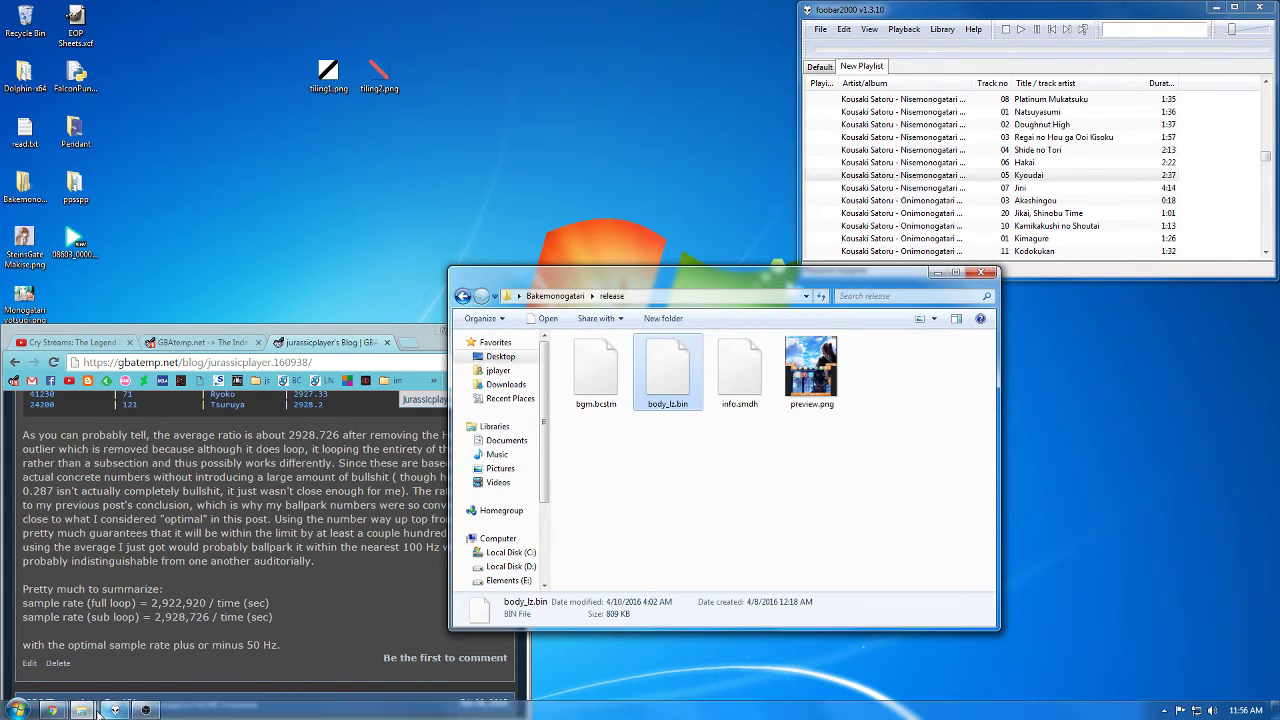
click(85, 710)
click(375, 645)
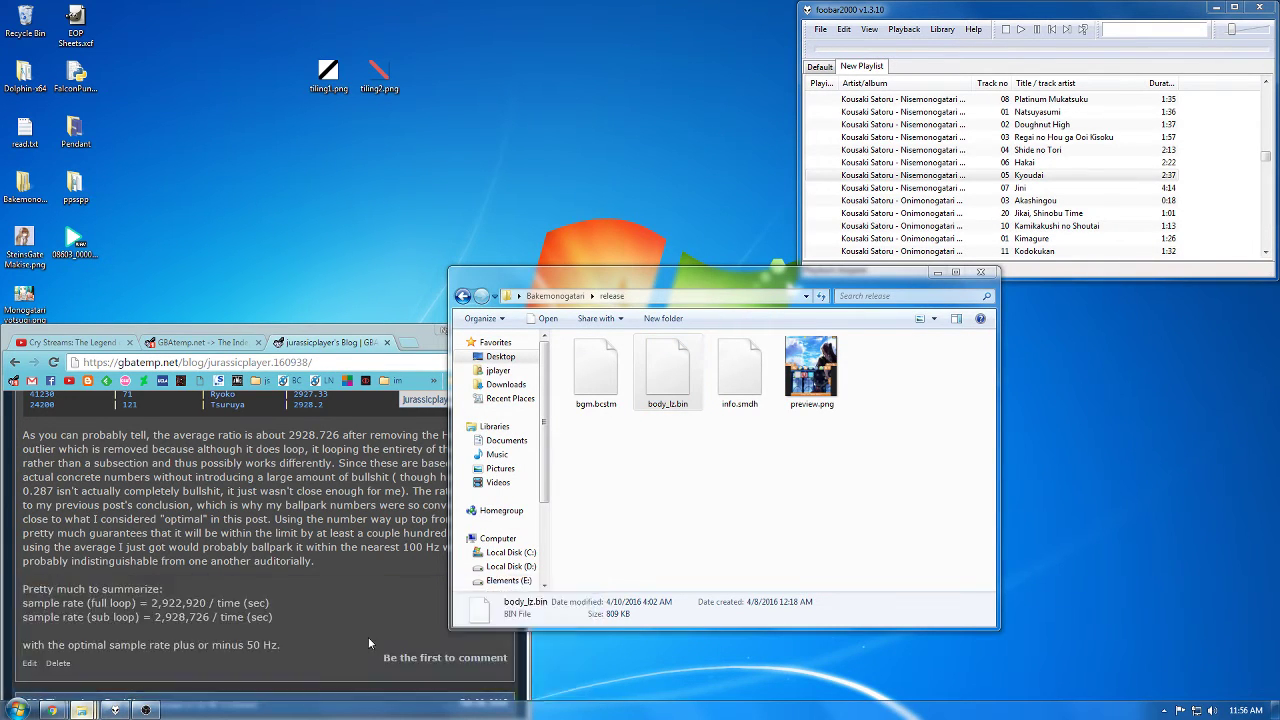
Go back to 3DSThemes, open the 3DS.Theme.Editor folder and launch ThemeEditor.WPF.exe
click(795, 337)
key(BackSpace)
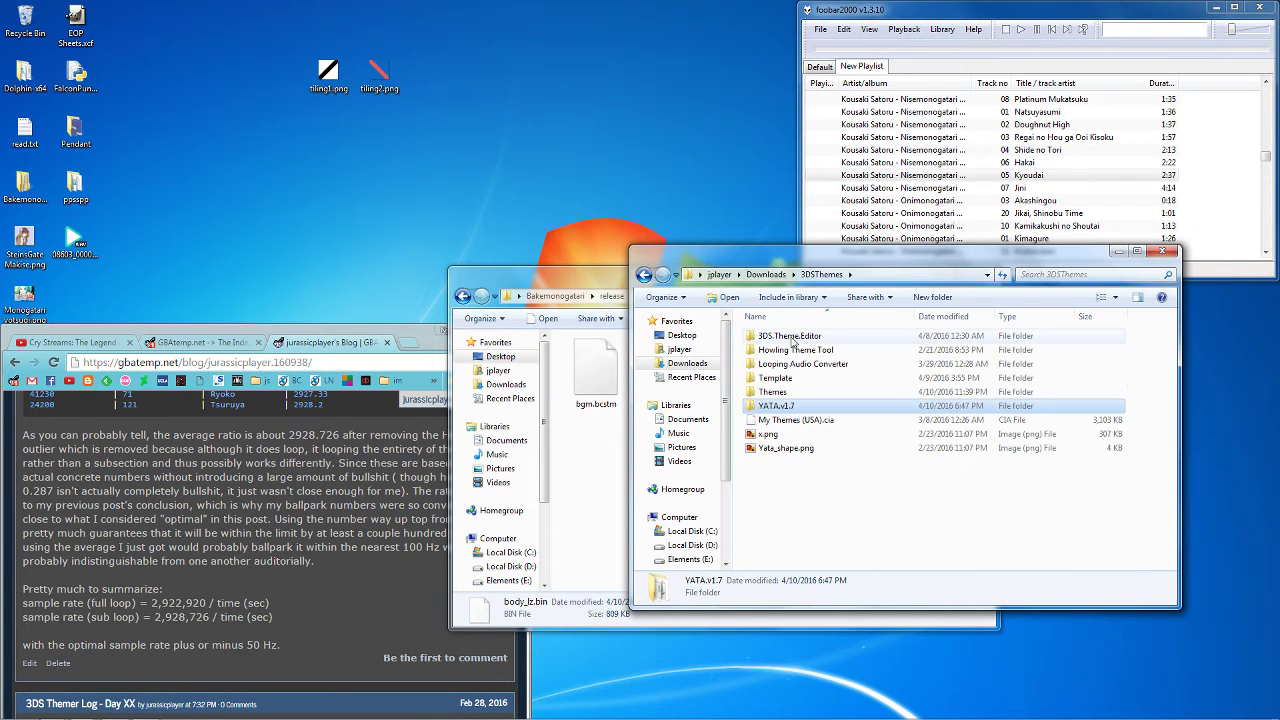
double_click(797, 340)
scroll(800, 450, down, 1)
click(797, 520)
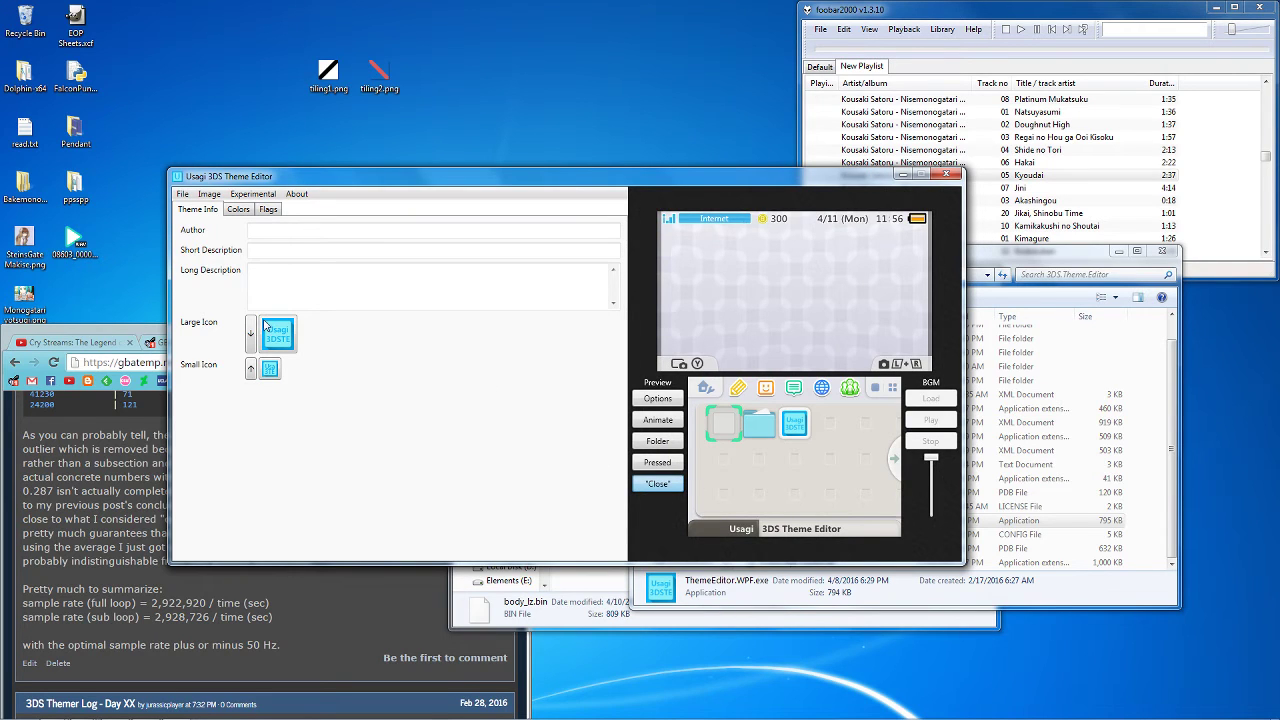
Look through the theme image slots, then choose File > Open for an existing theme
click(209, 194)
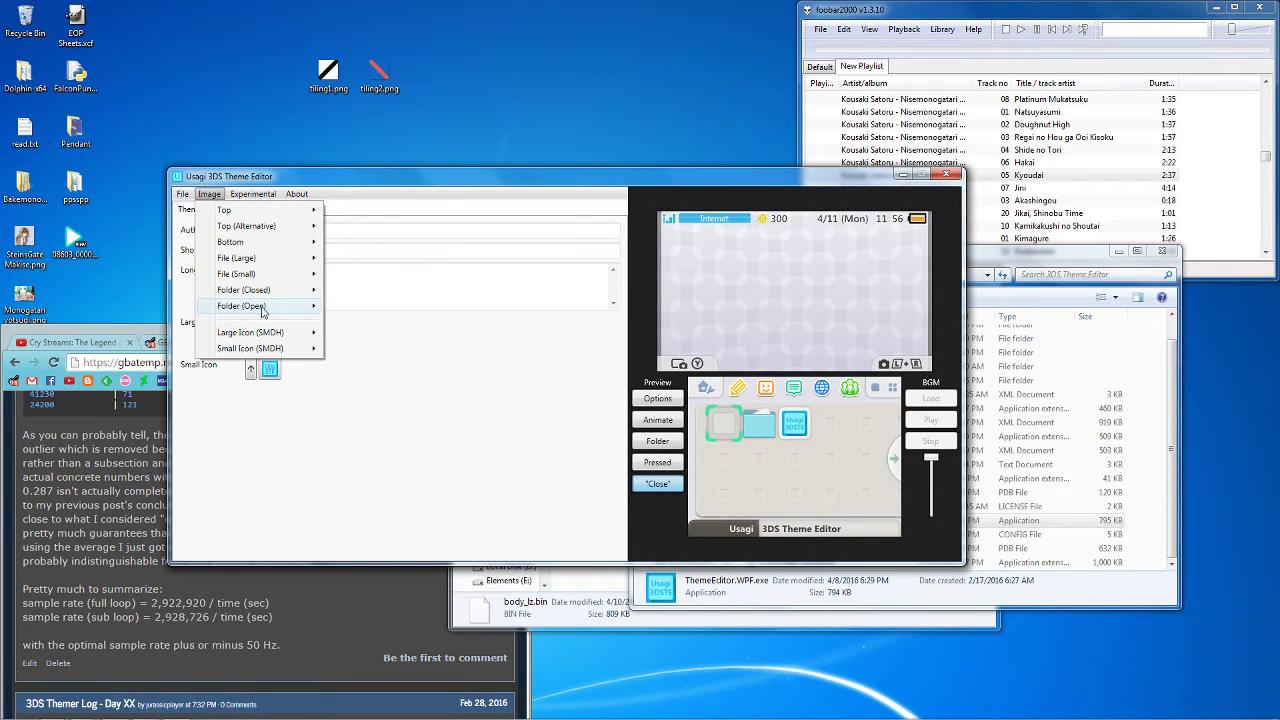
click(183, 195)
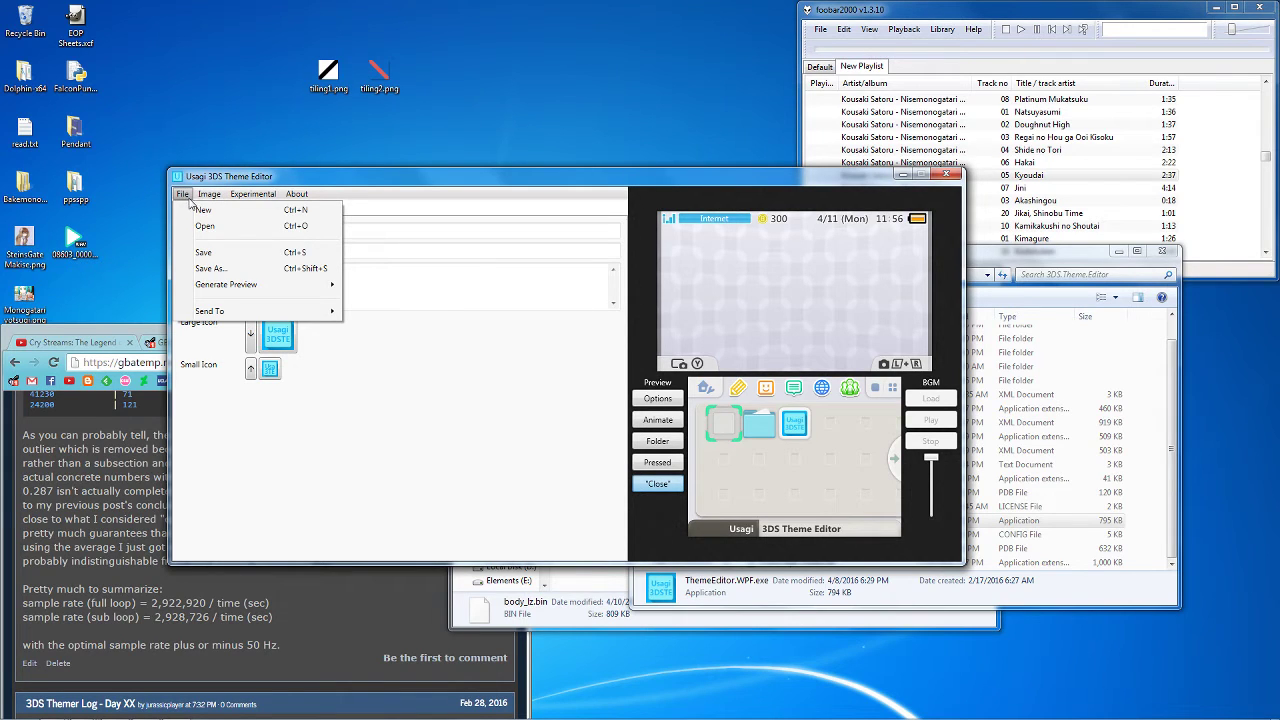
mouse_move(251, 289)
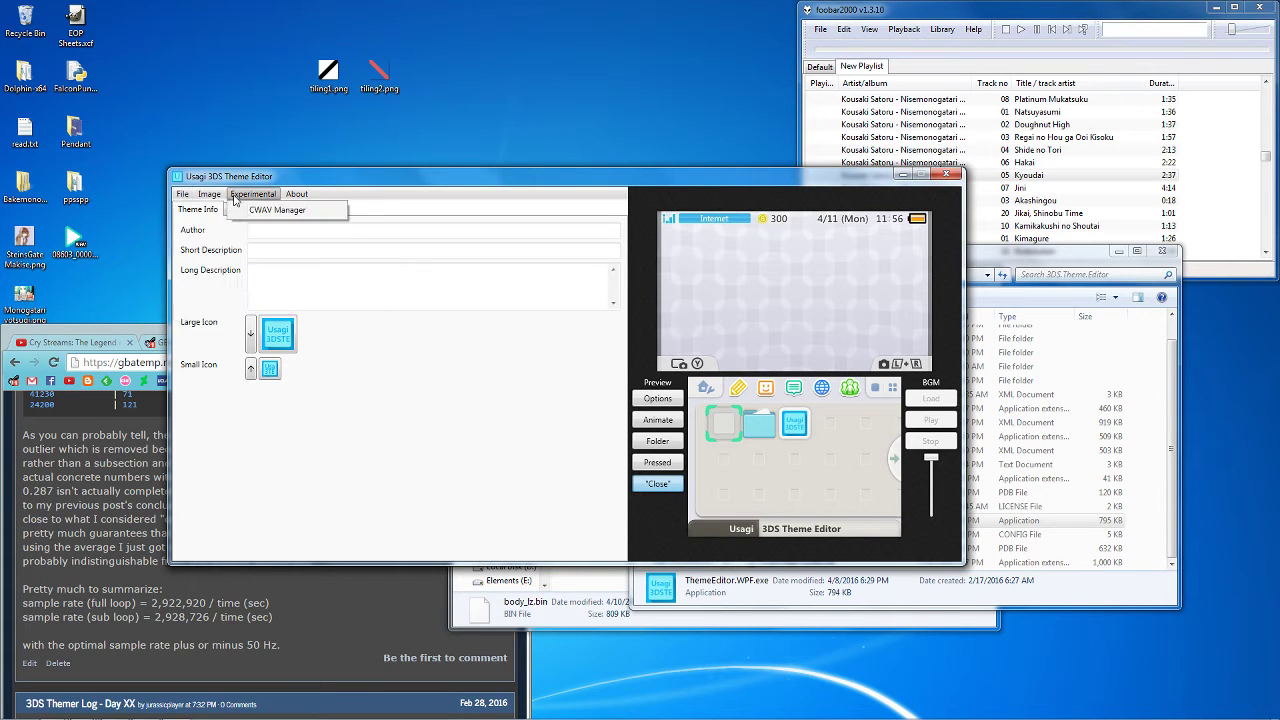
mouse_move(218, 200)
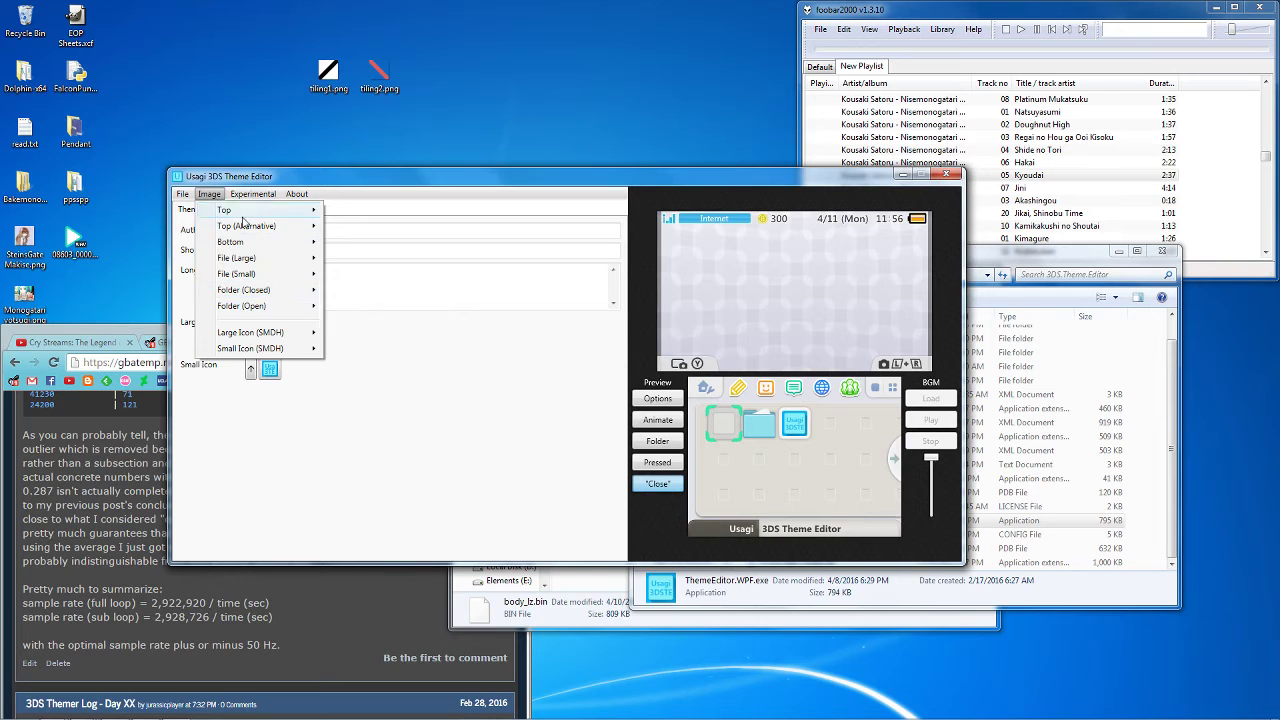
click(200, 229)
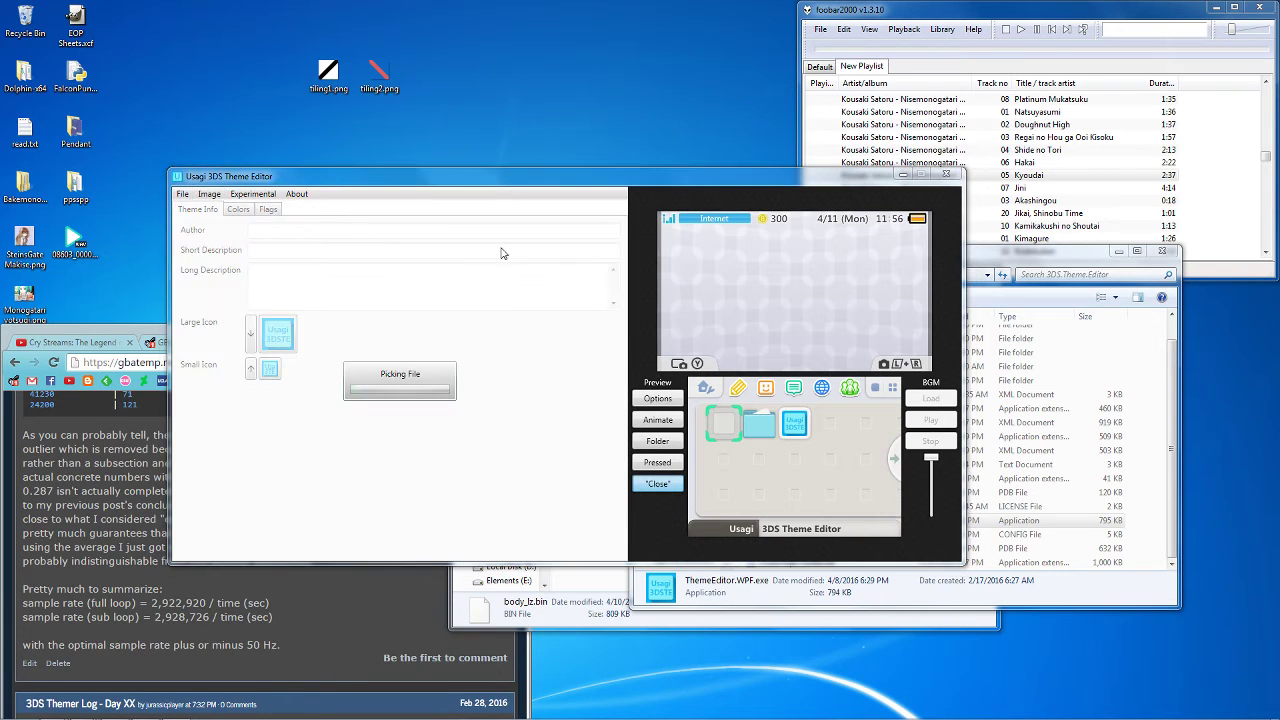
Open body_lz.bin from Desktop\Bakemonogatari\release and dismiss the BGM warning
click(63, 105)
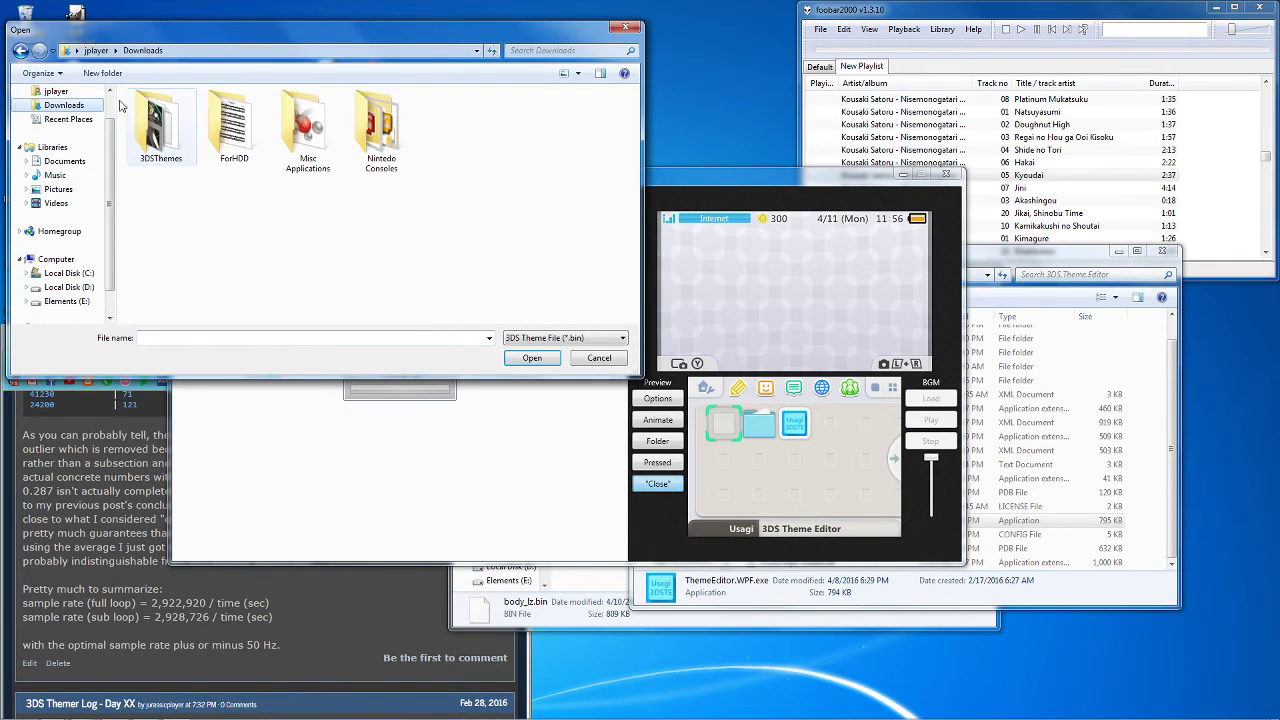
click(57, 93)
click(58, 111)
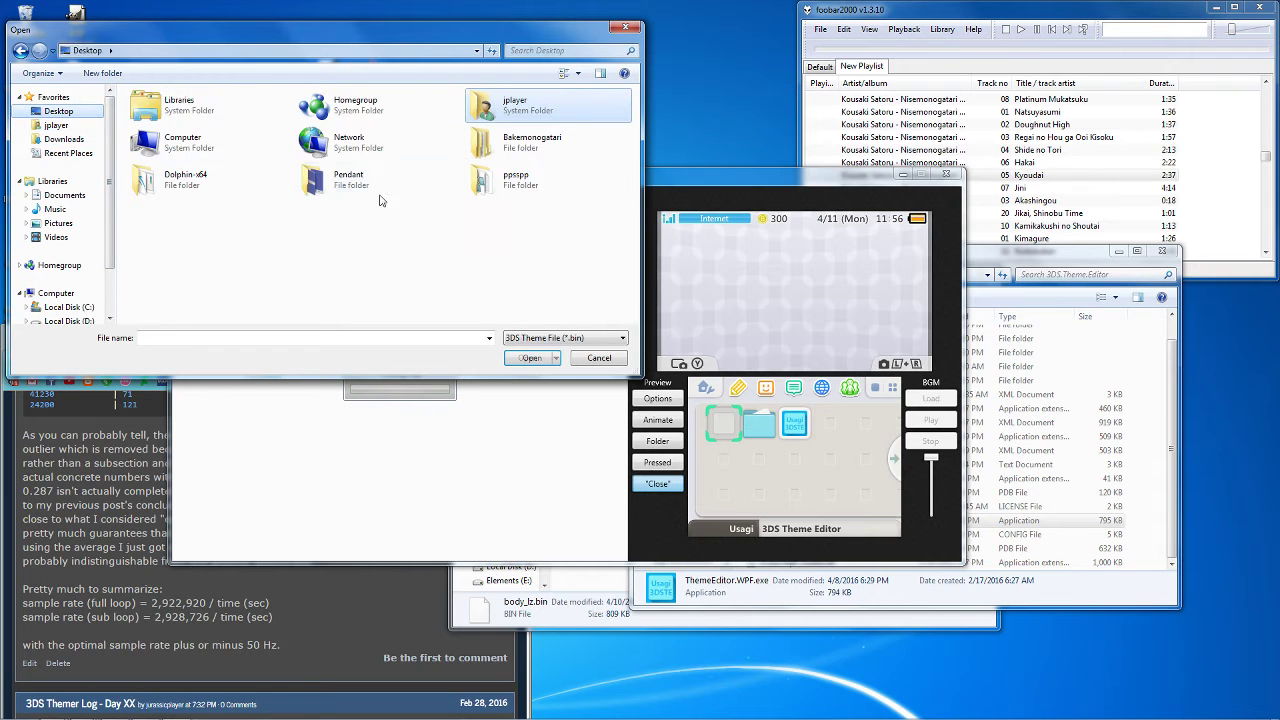
double_click(520, 145)
double_click(245, 143)
double_click(160, 140)
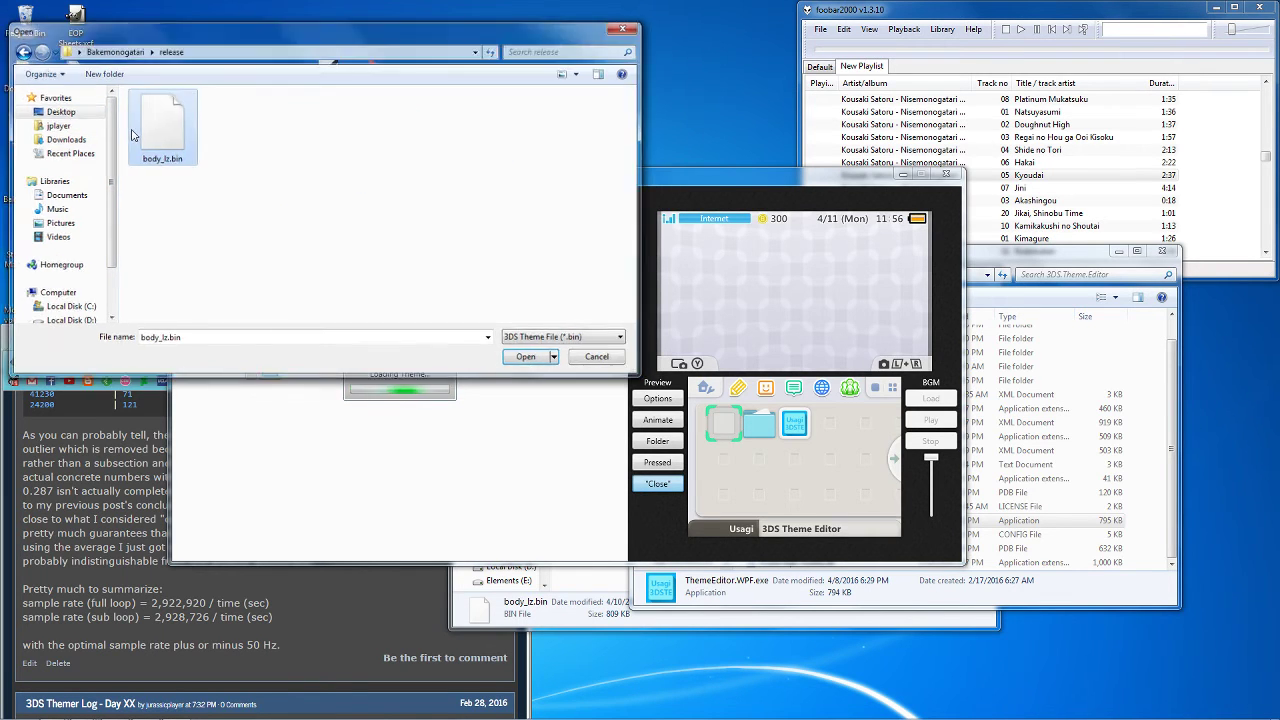
click(770, 420)
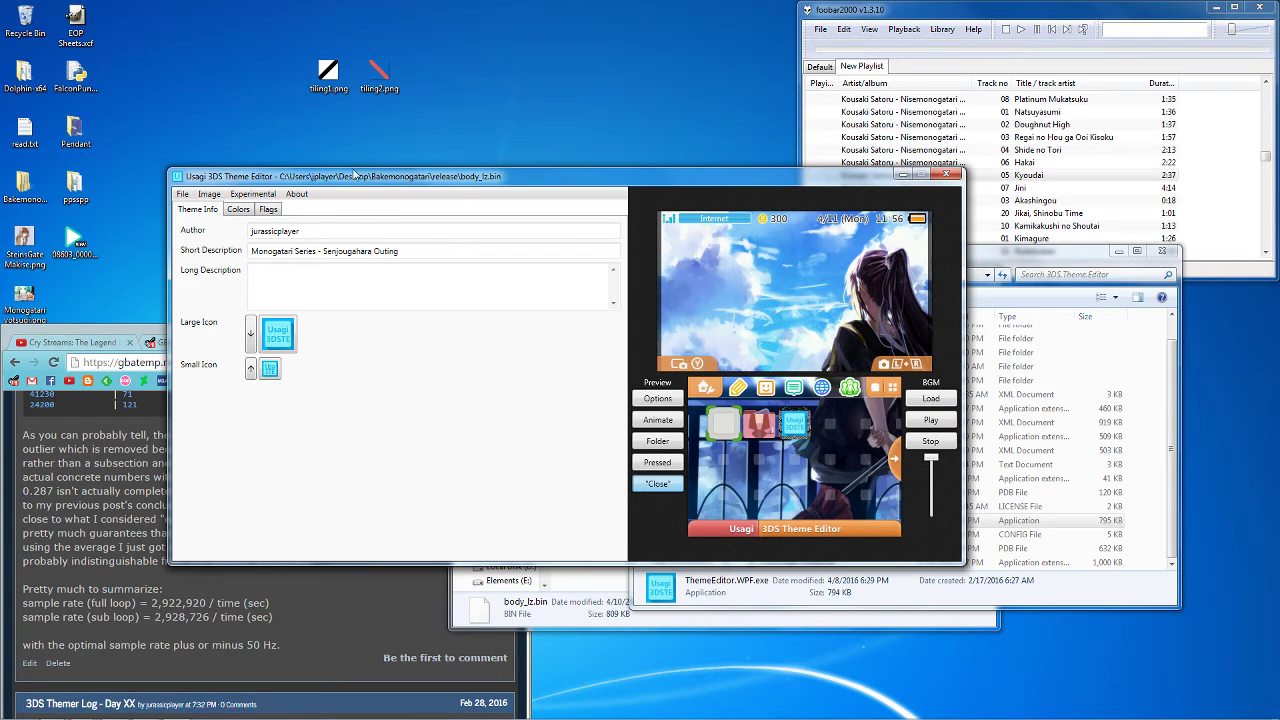
Review the theme's Flags and details, then play and stop its background music
click(268, 209)
scroll(523, 411, down, 5)
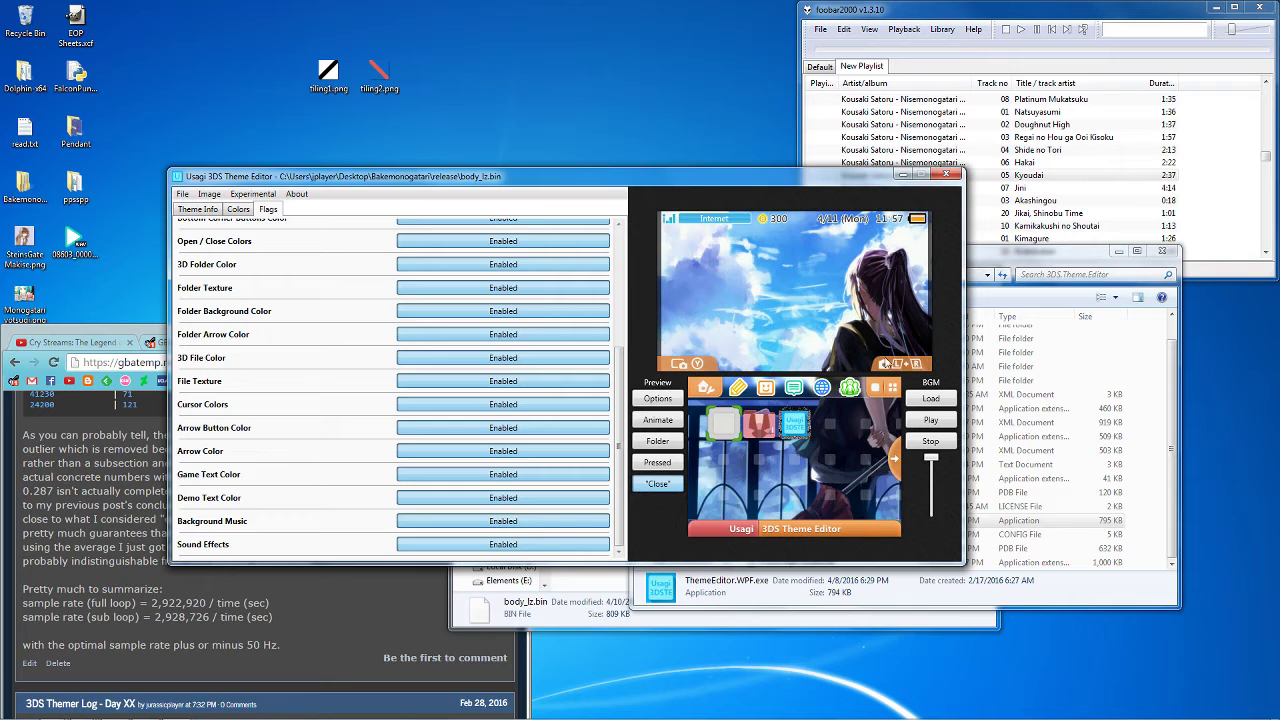
click(210, 209)
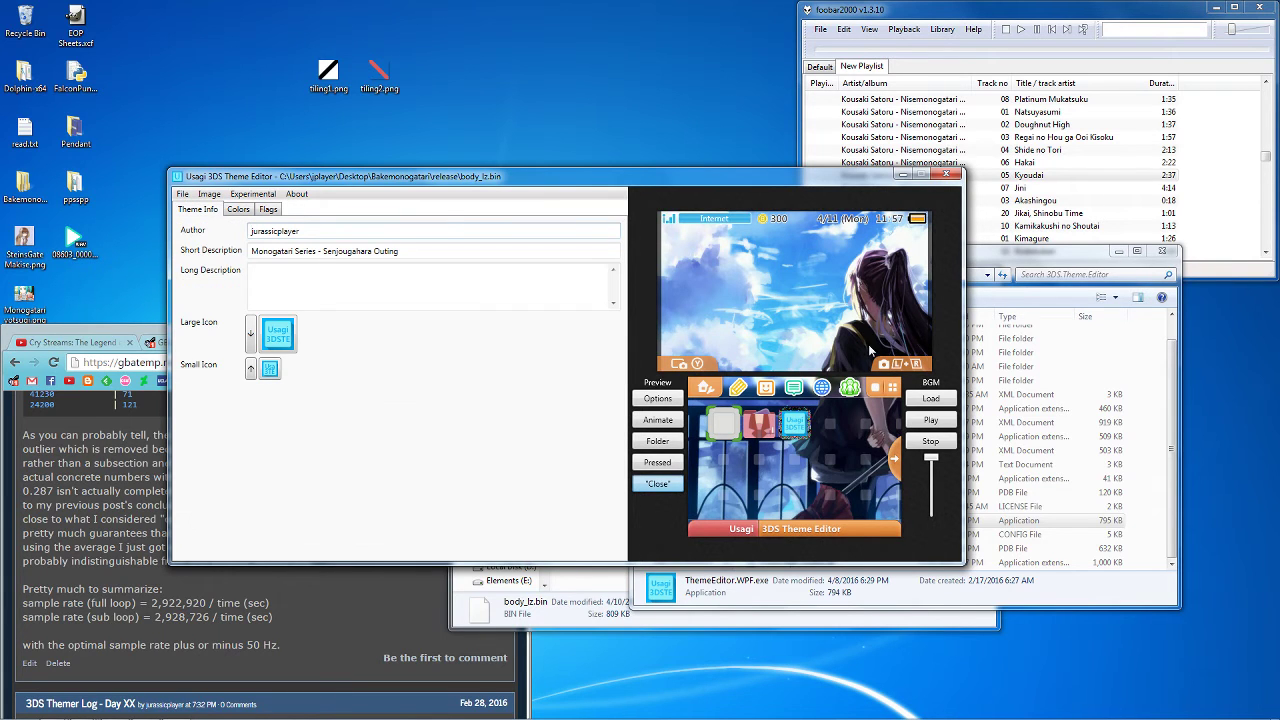
click(930, 421)
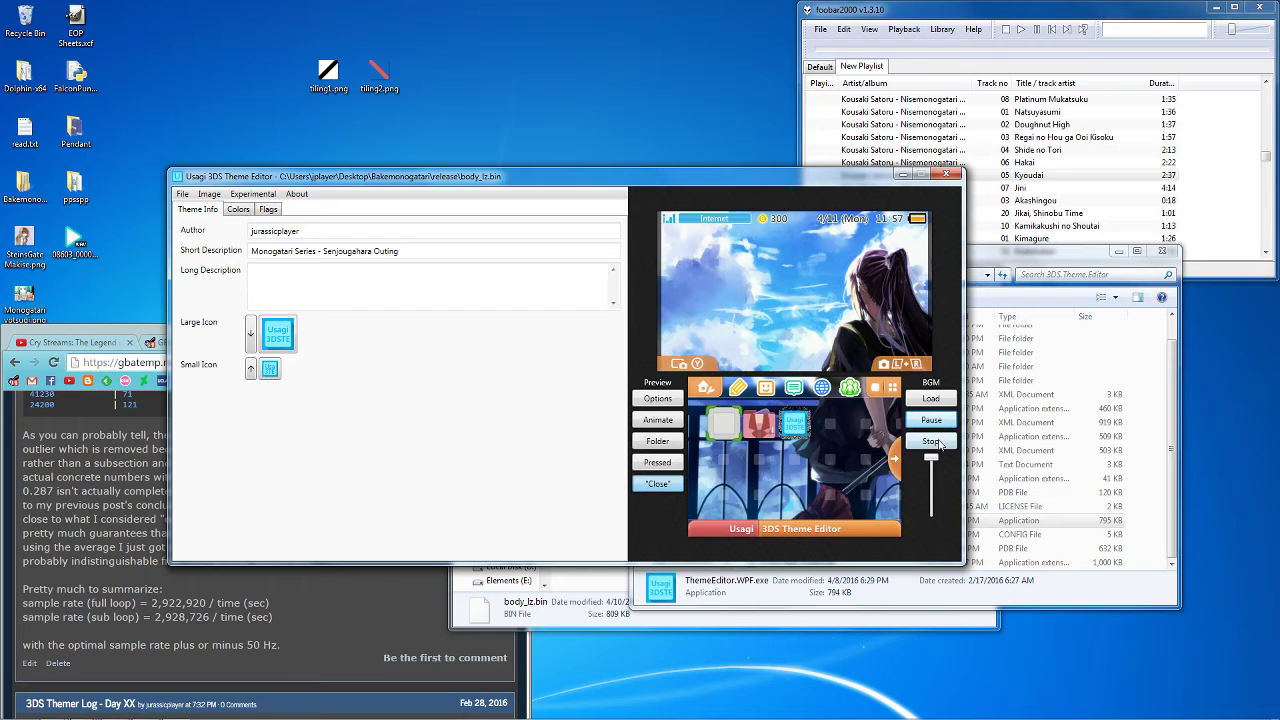
click(938, 443)
Check sound effects in Experimental > CWAV Manager, then close it and the theme editor
key(Up)
key(alt+Tab)
click(592, 296)
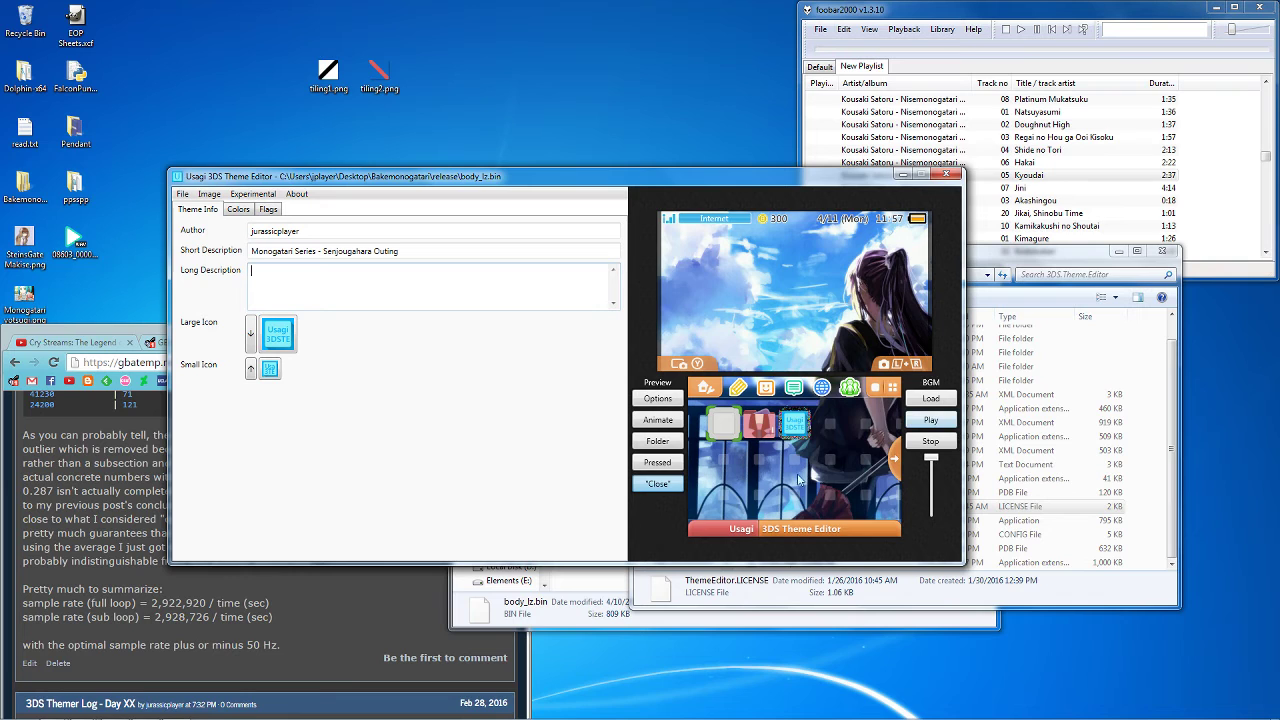
click(255, 193)
click(265, 212)
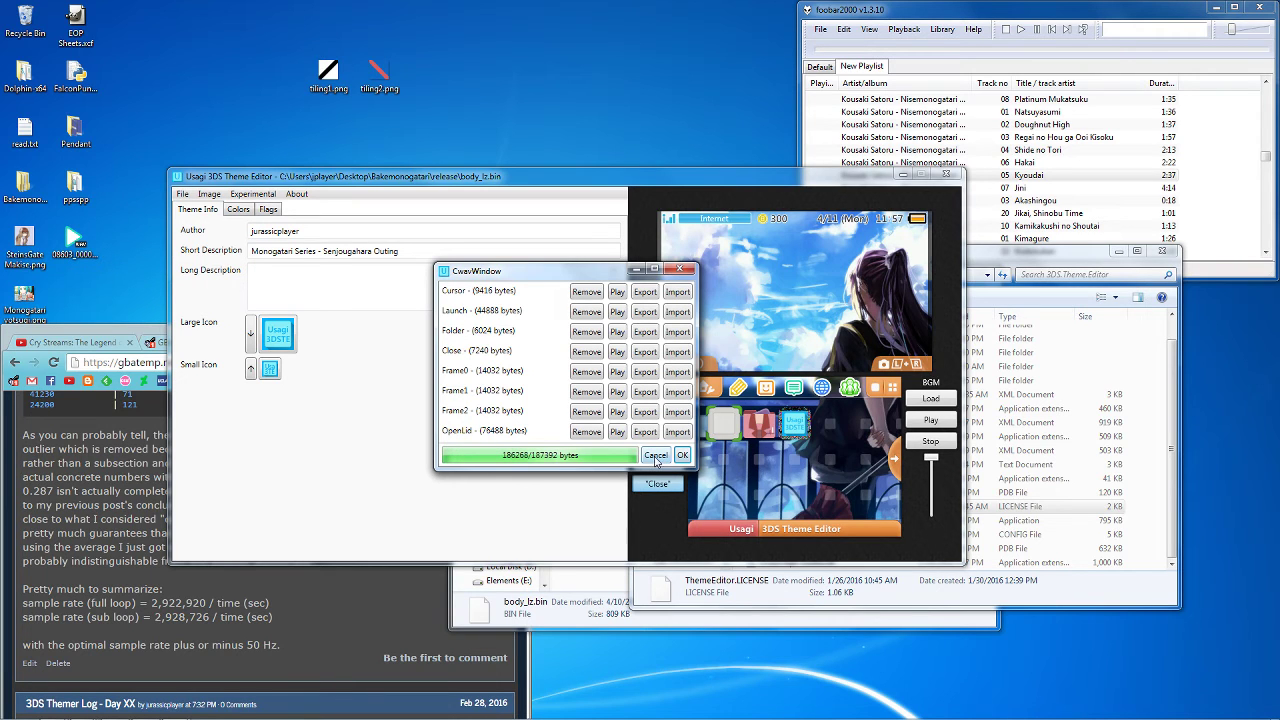
click(655, 456)
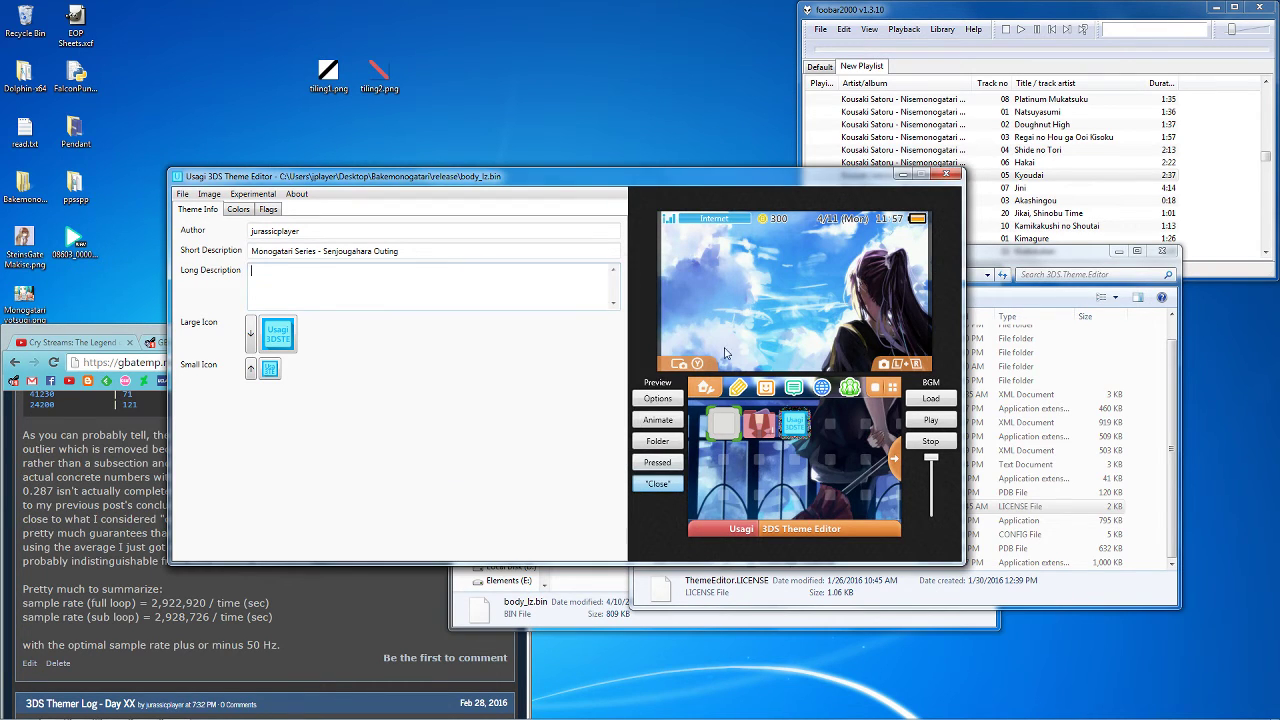
click(955, 178)
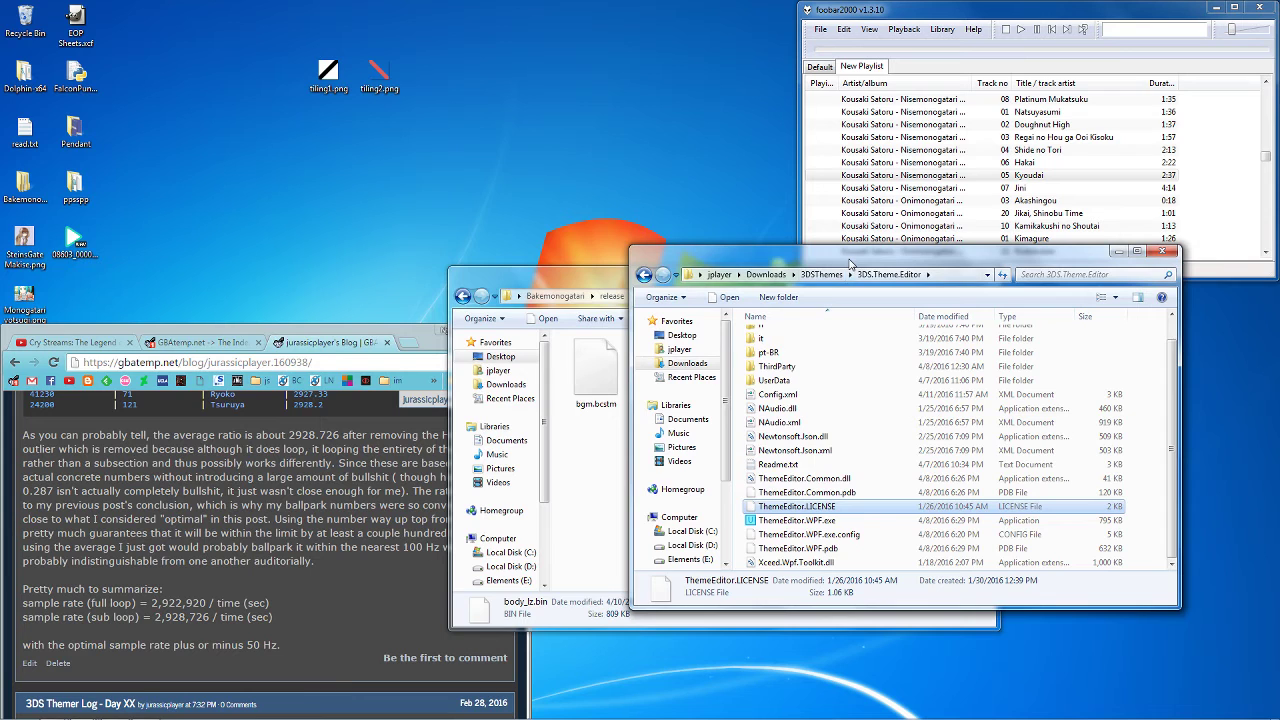
Reposition the release folder, browse ThirdParty and UserData, then close the 3DS.Theme.Editor window
drag(609, 284, 574, 244)
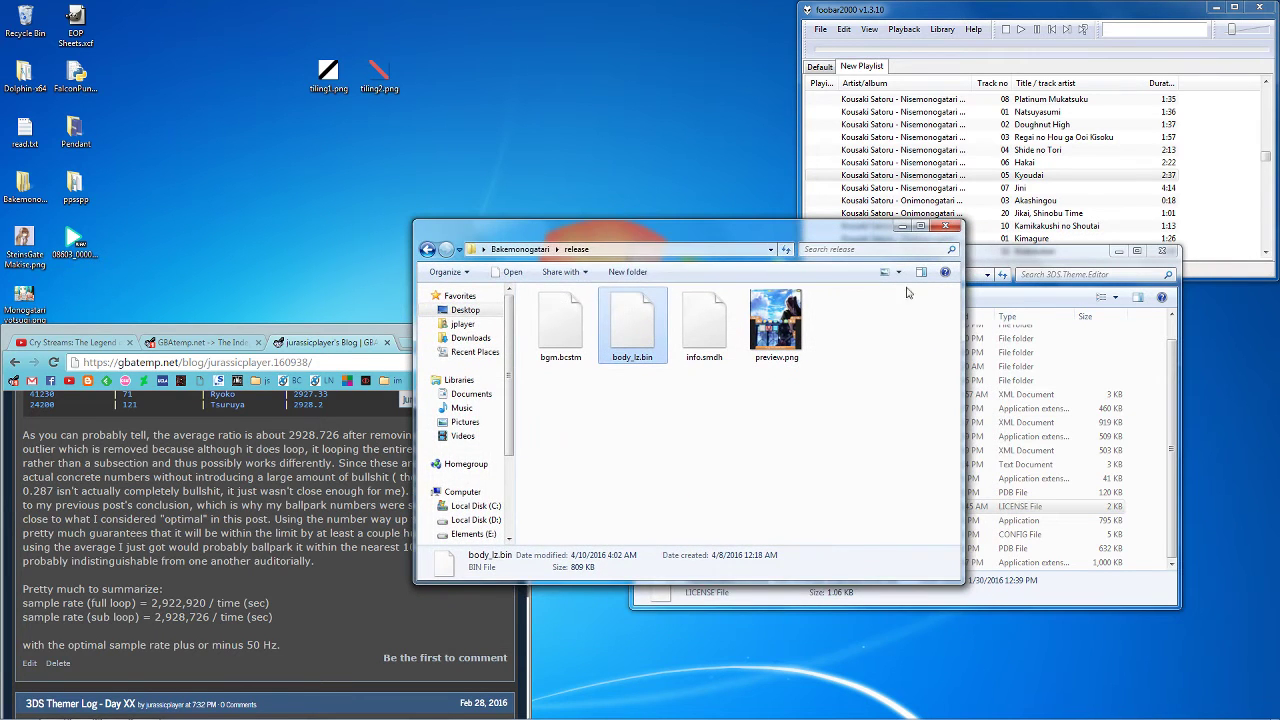
click(912, 312)
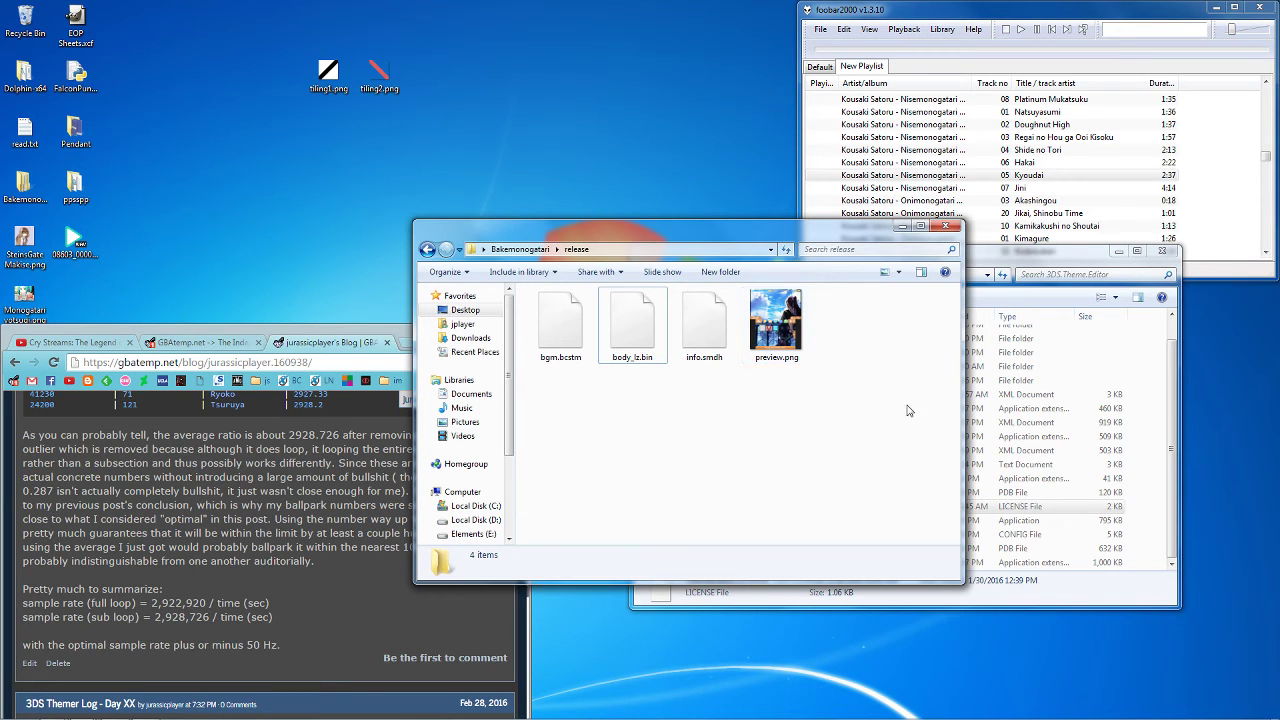
click(1012, 409)
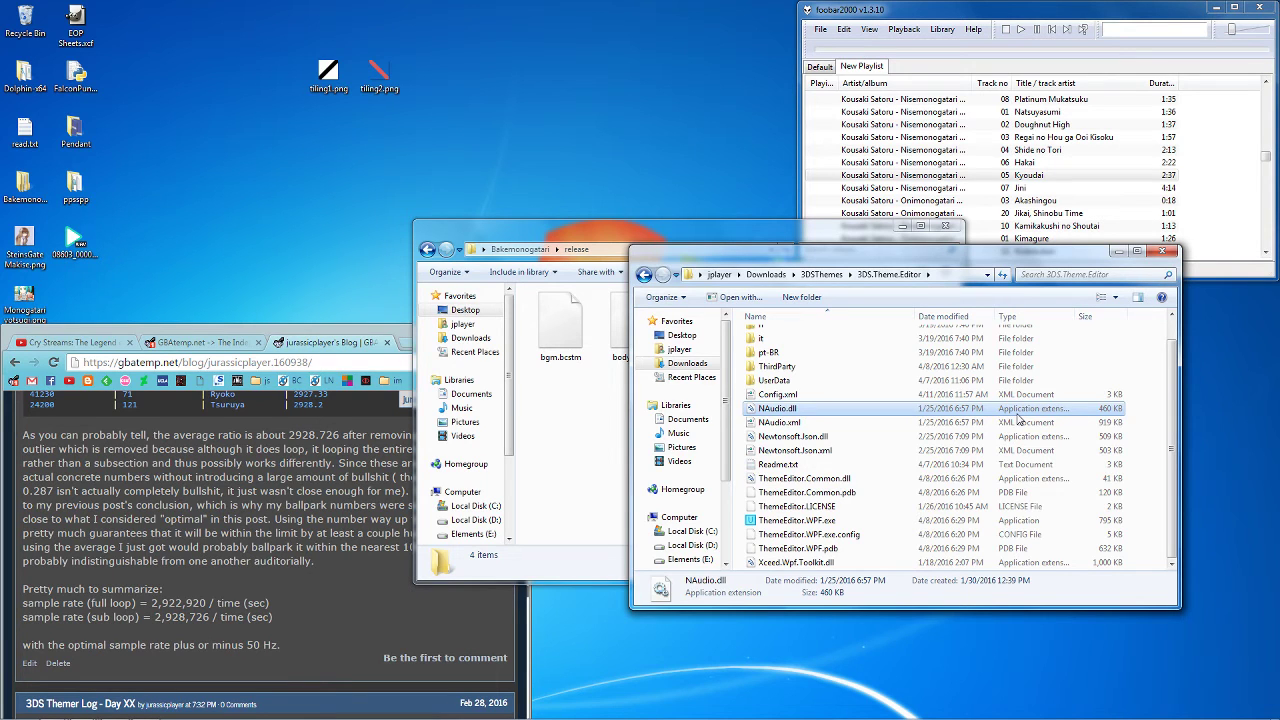
scroll(875, 393, up, 1)
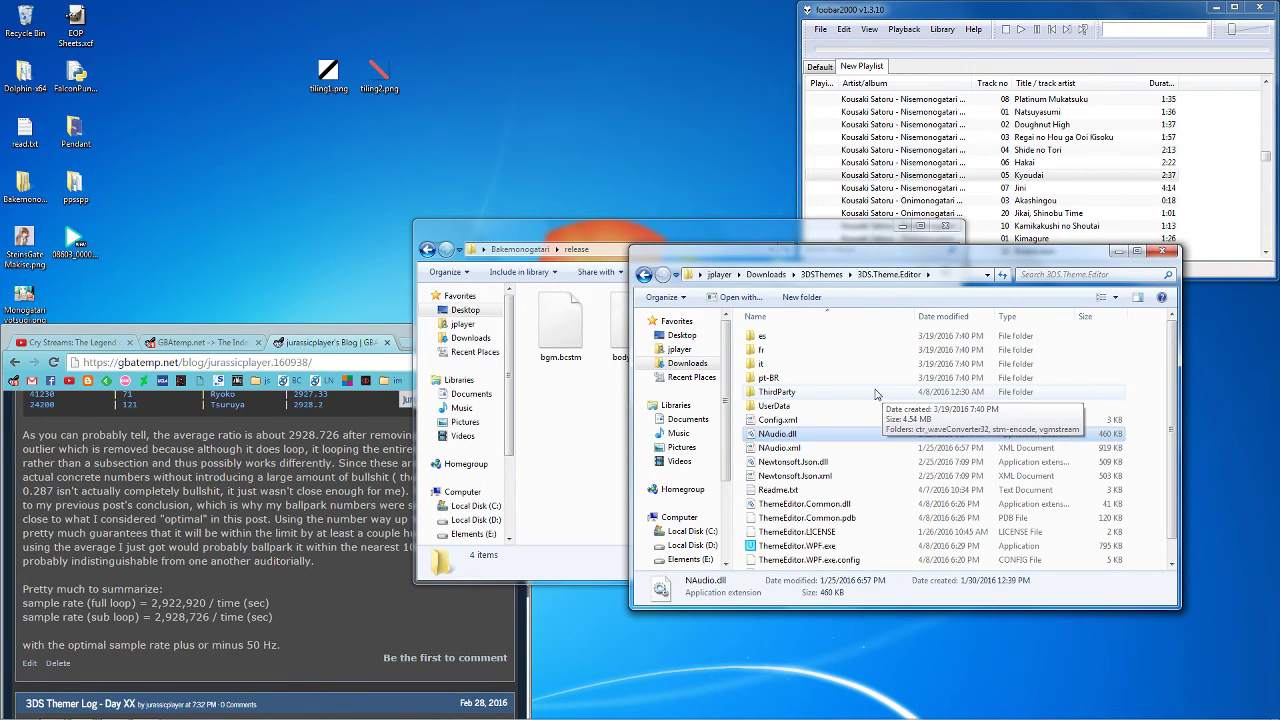
click(875, 393)
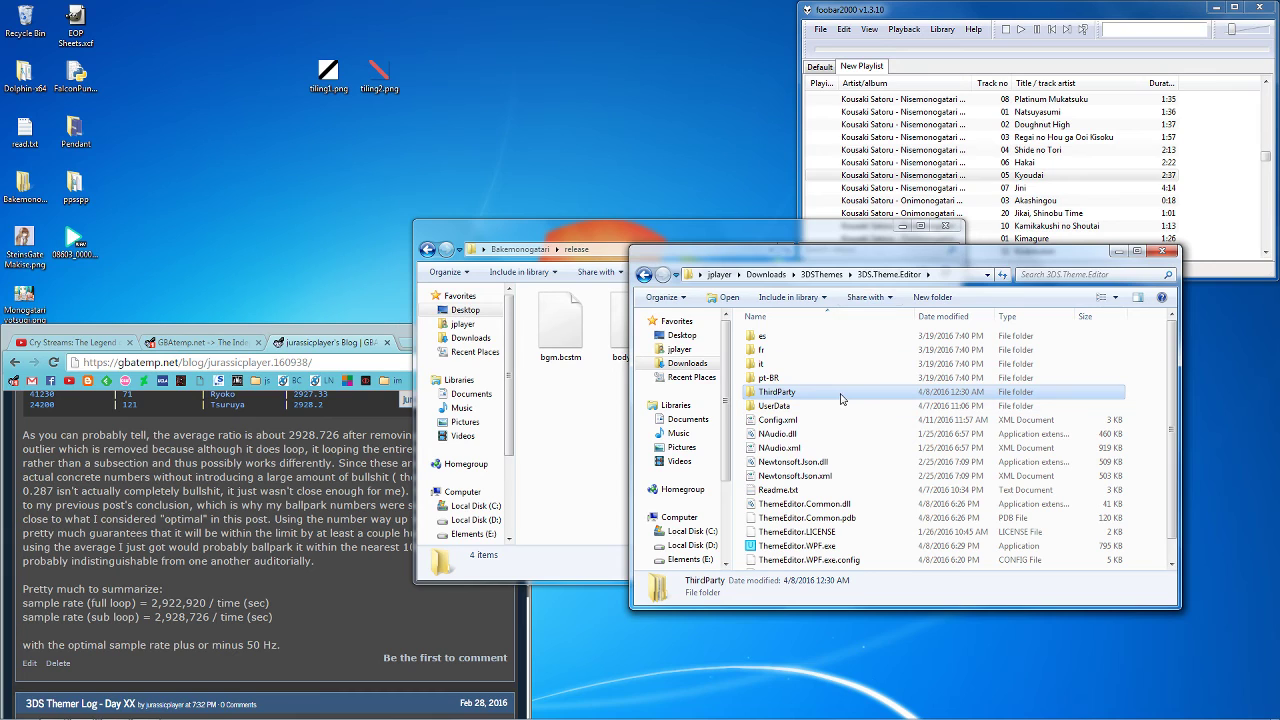
mouse_move(841, 399)
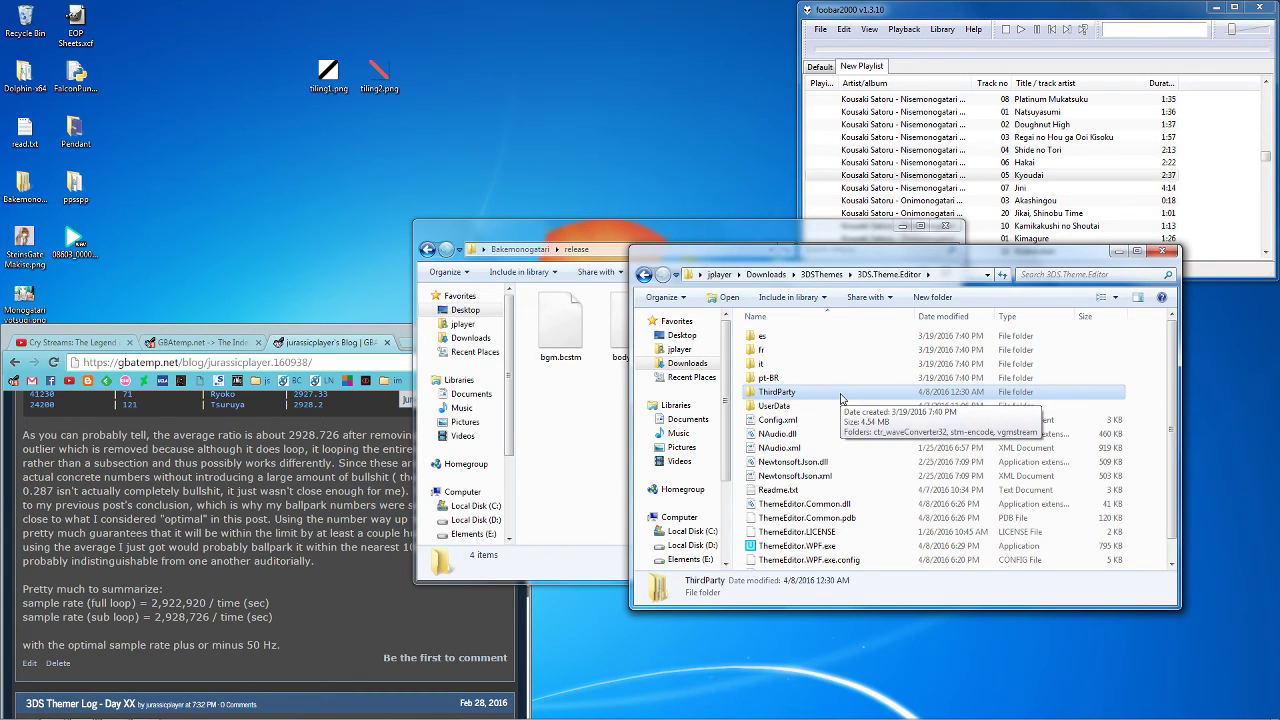
click(838, 407)
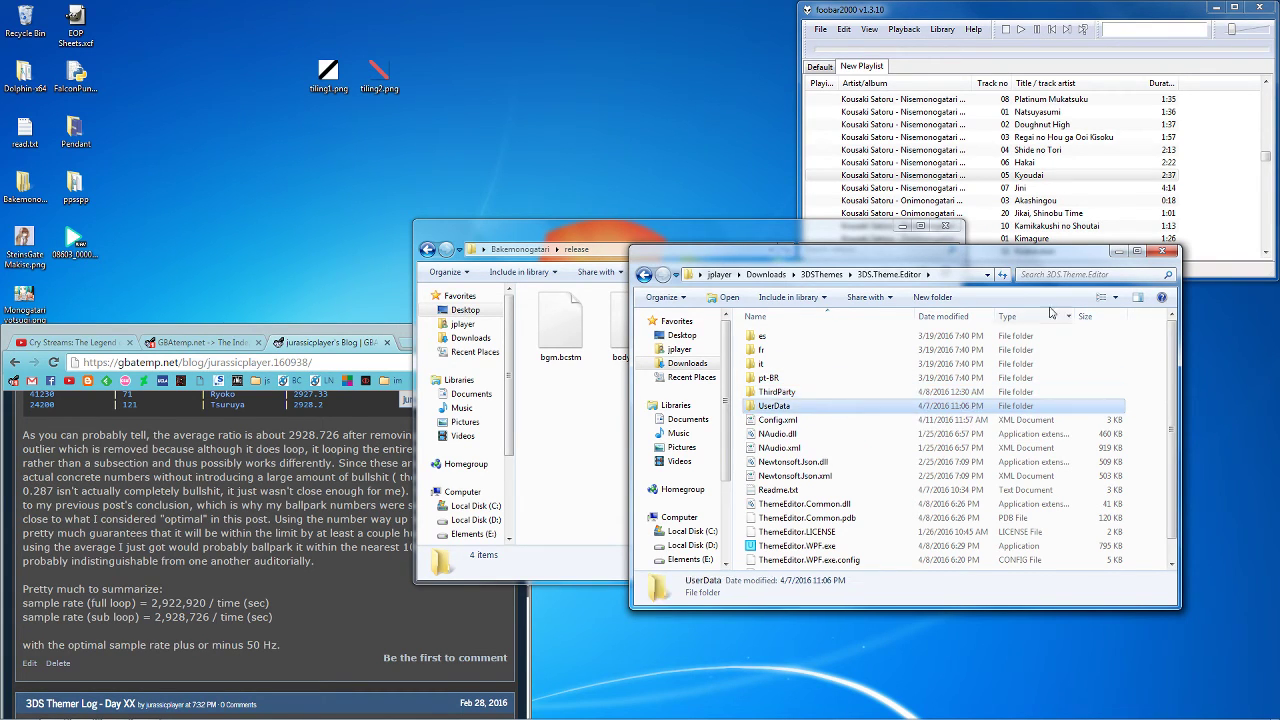
click(1161, 257)
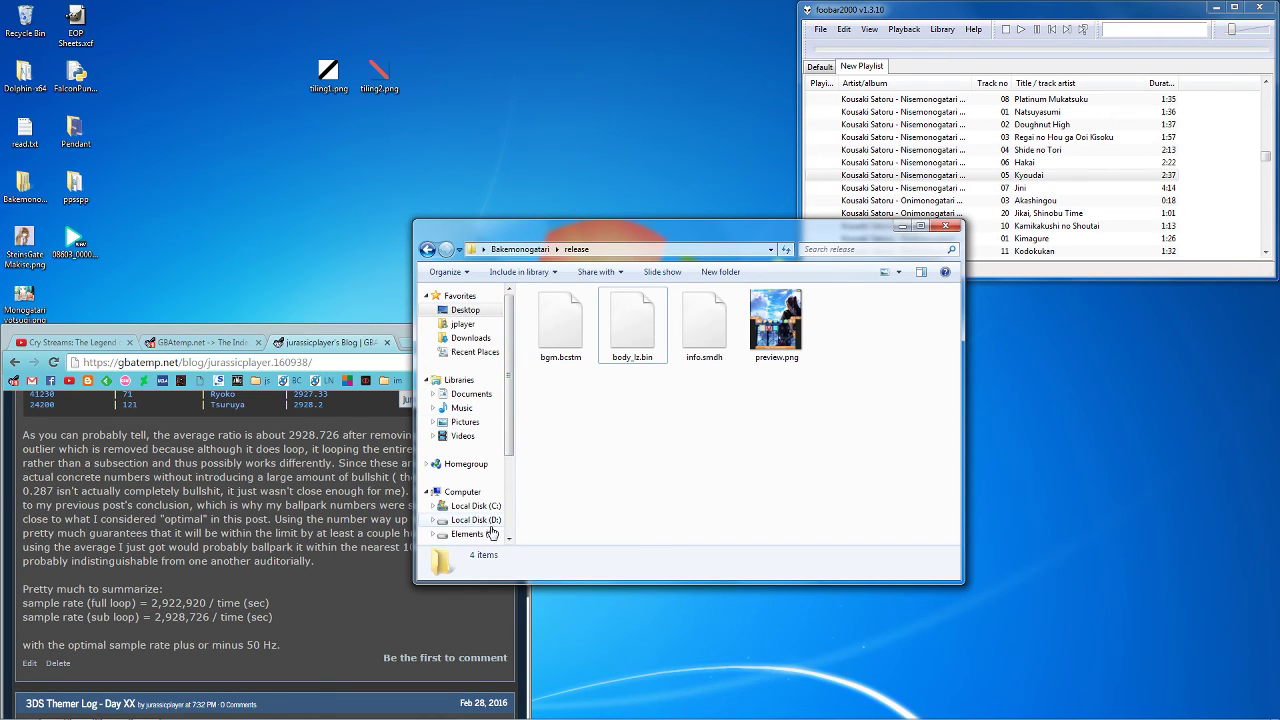
Open Downloads\3DSThemes\YATA.v1.7 and look over files like BrstmConv.exe and YATA+.exe
click(472, 339)
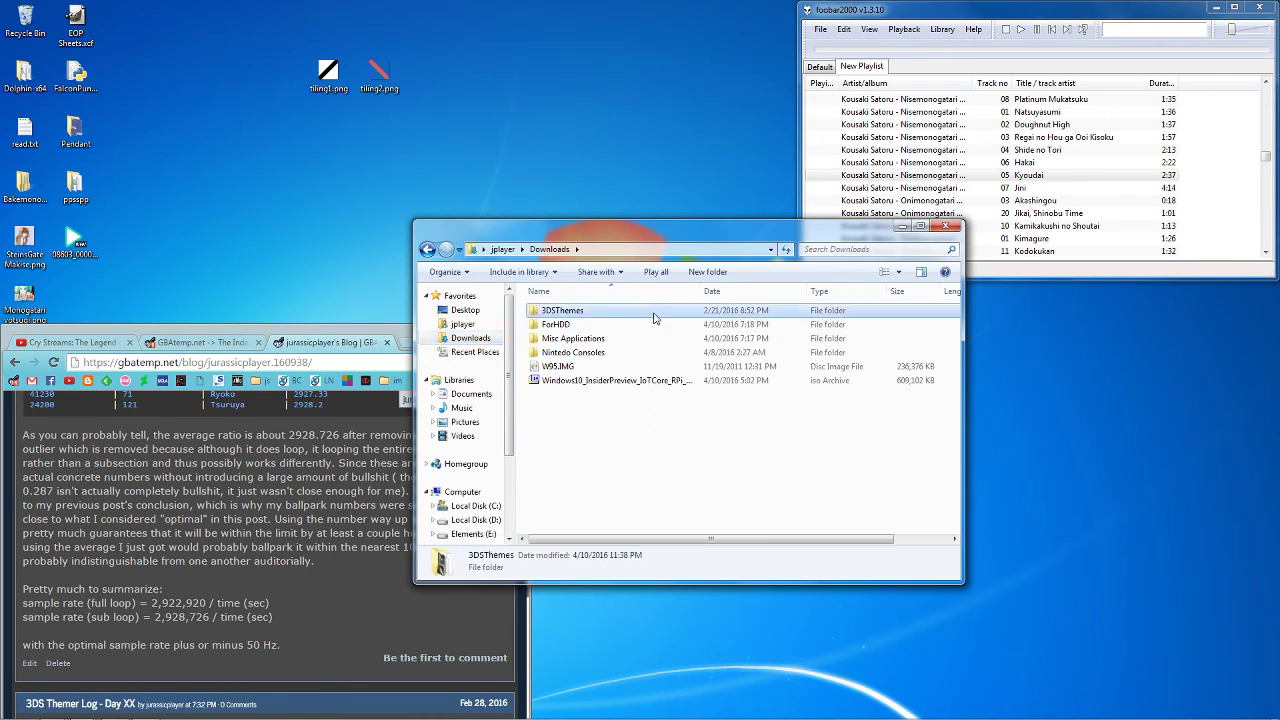
double_click(651, 311)
double_click(650, 382)
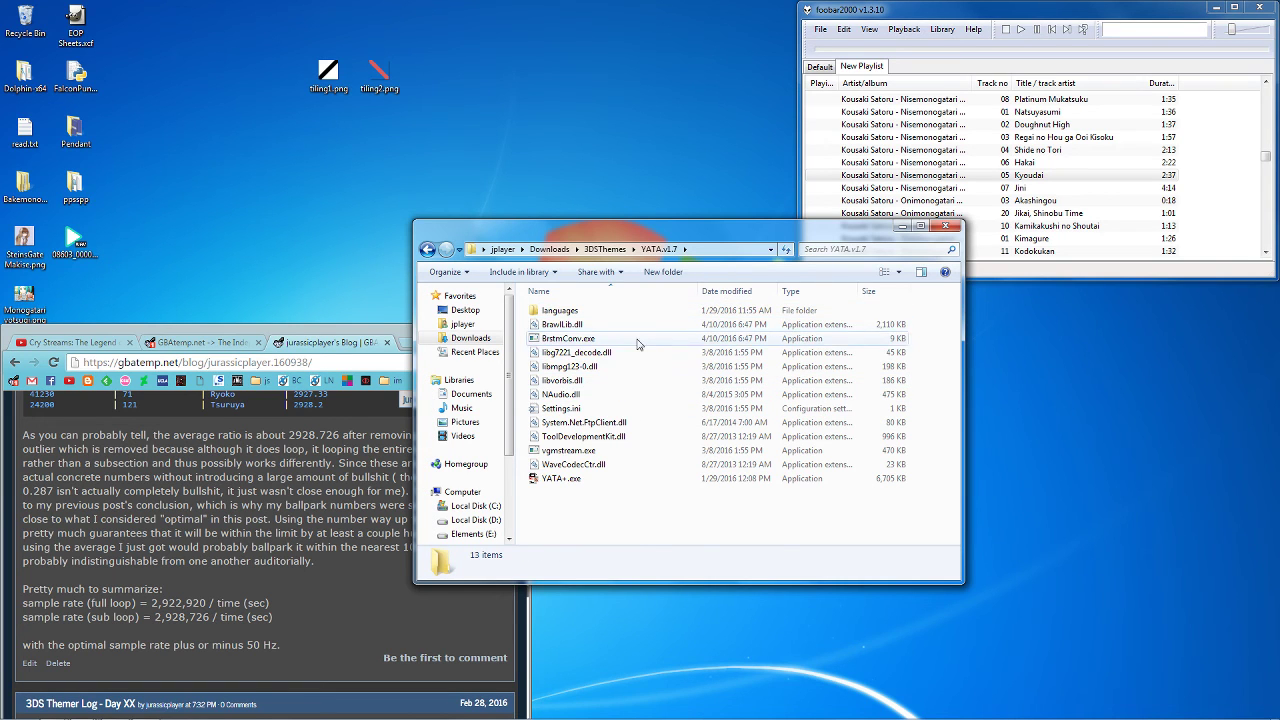
click(612, 338)
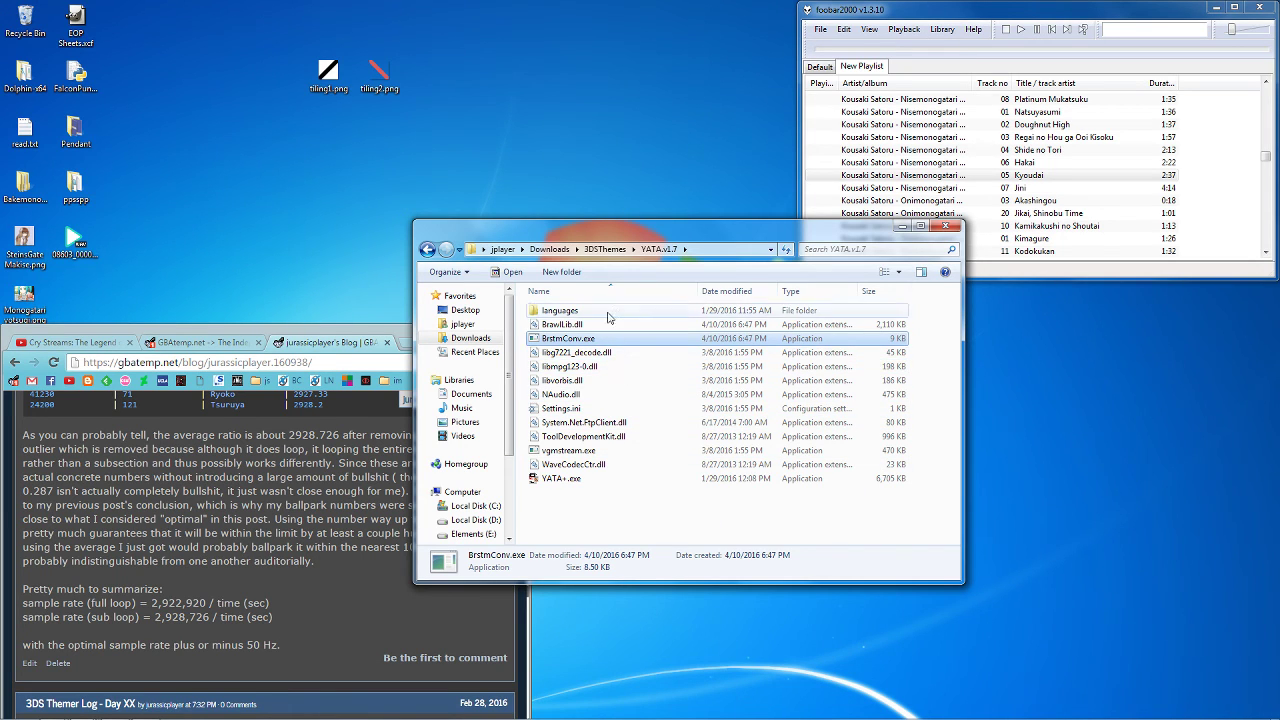
drag(689, 520, 682, 381)
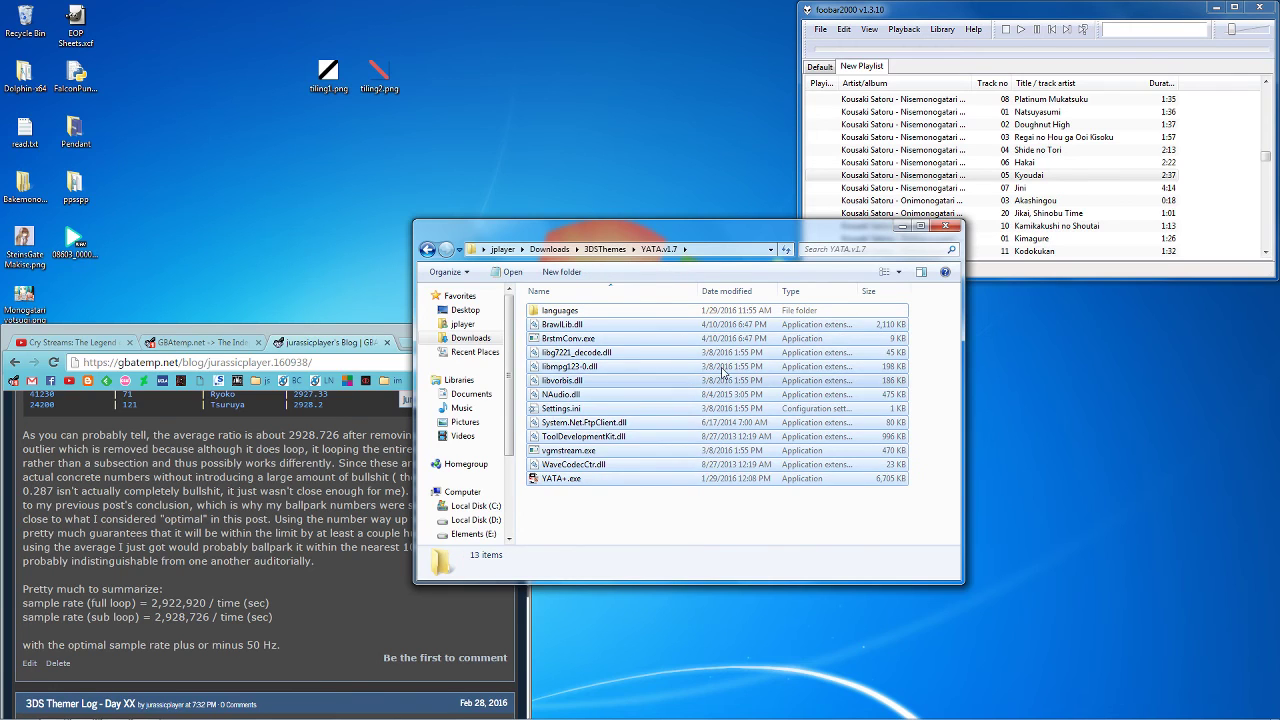
click(700, 505)
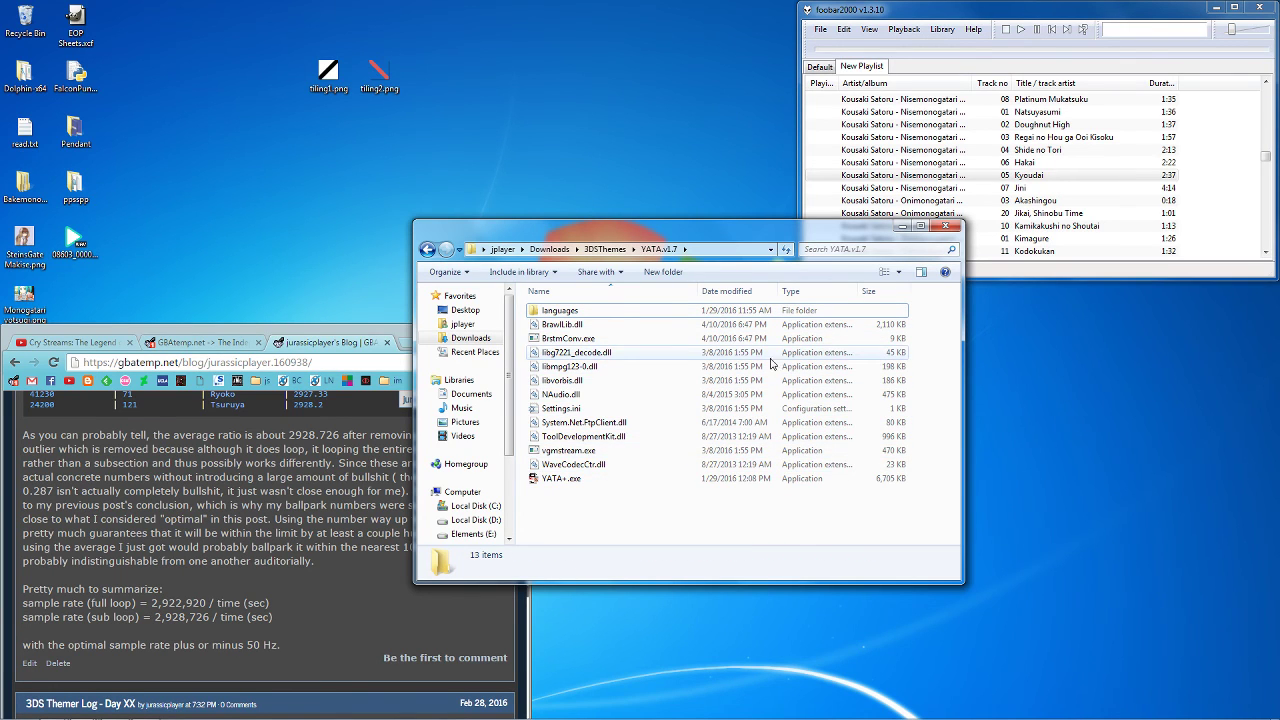